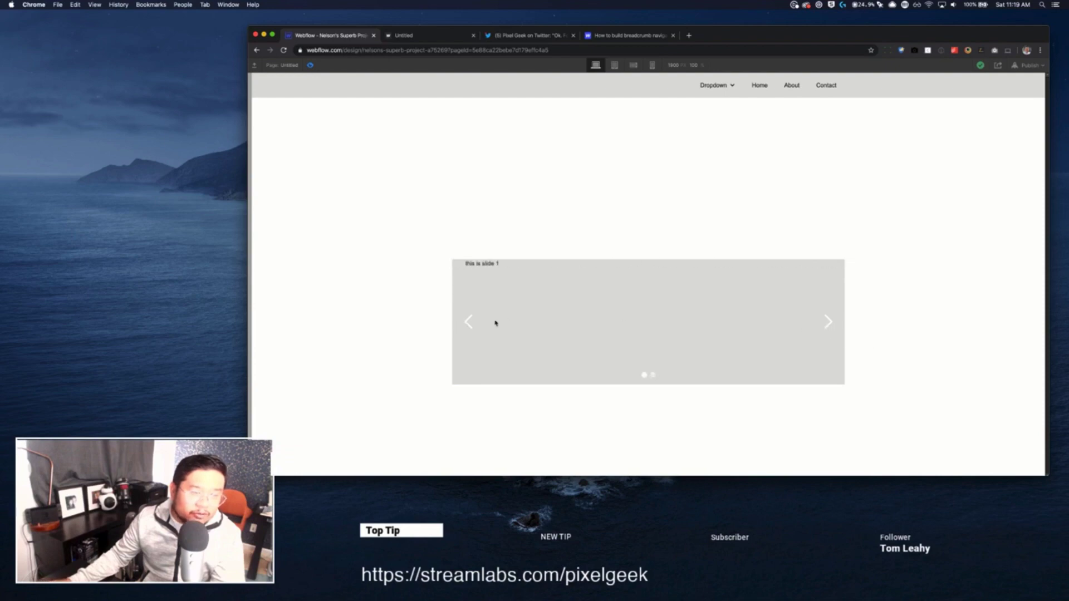
Place a Button in the container above the slider and duplicate it
click(312, 65)
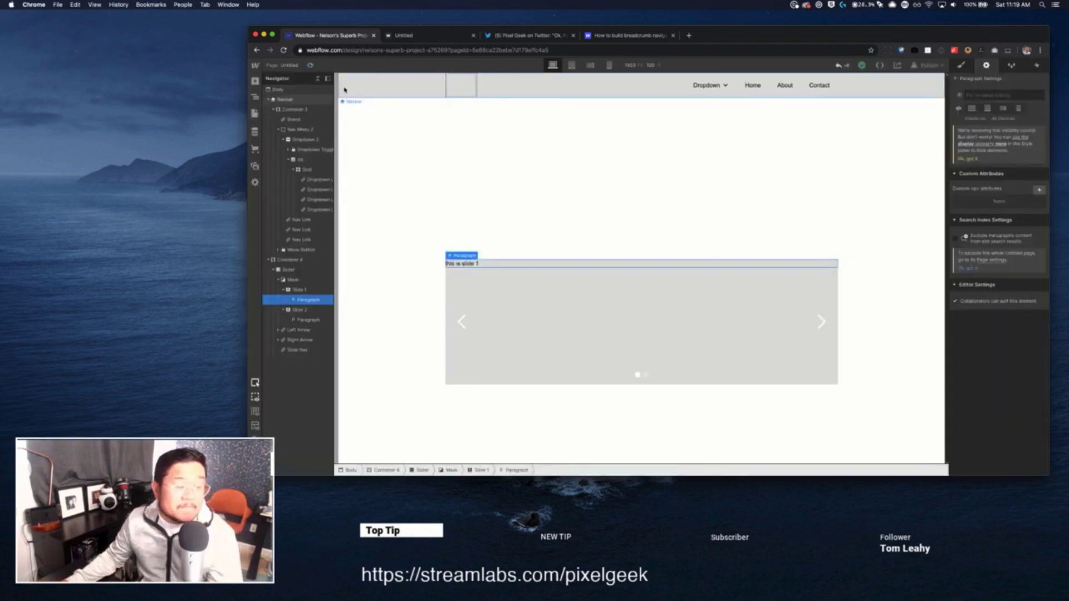
key(a)
drag(315, 267, 522, 217)
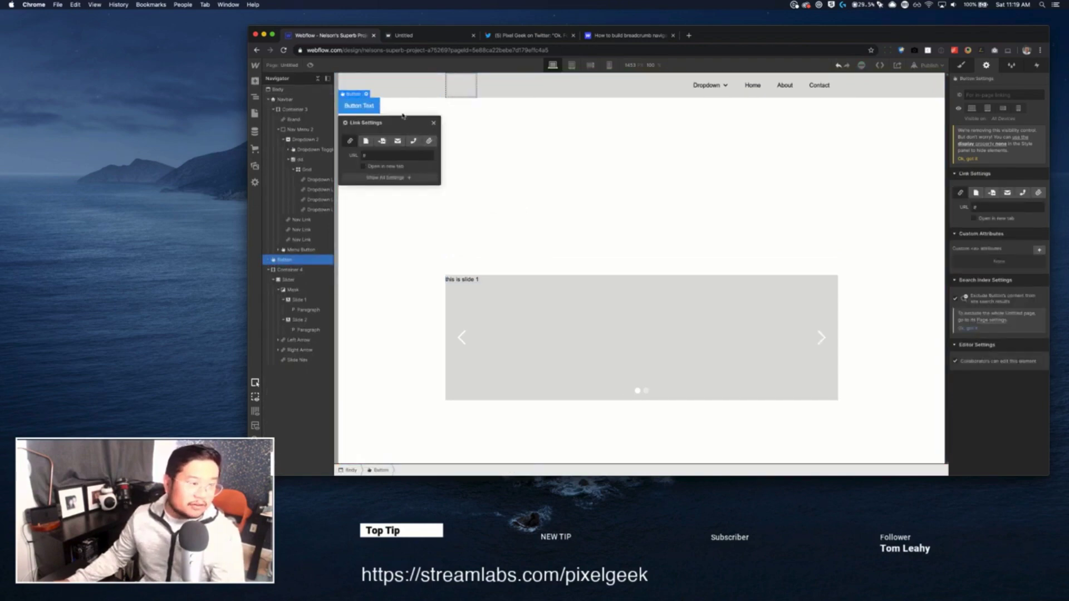
drag(315, 263, 302, 273)
key(super+d)
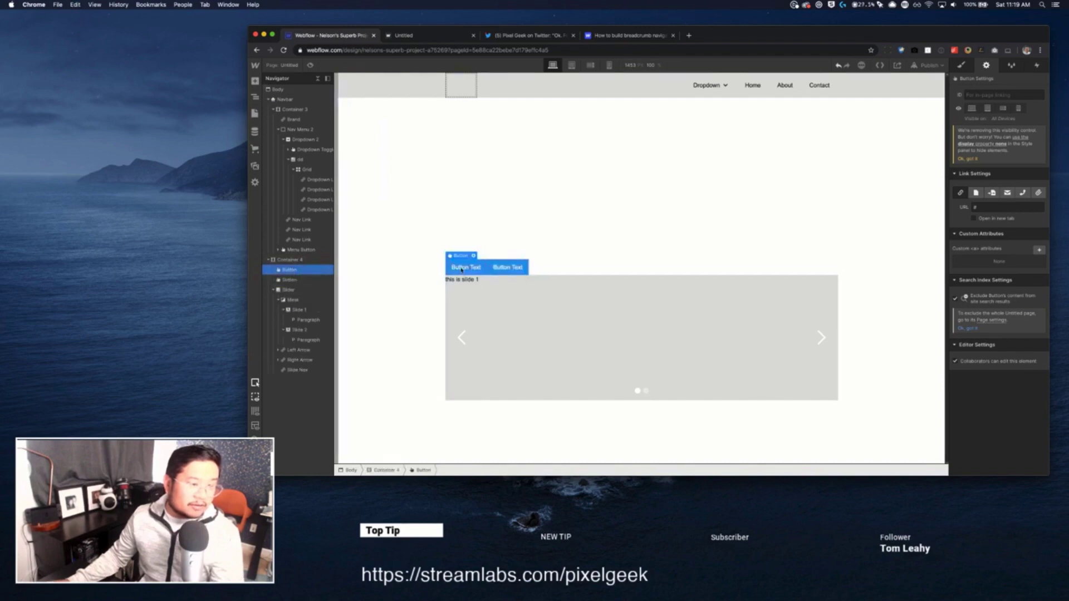
Relabel the two buttons 'prev' and 'next'
double_click(462, 267)
text(prev)
key(Escape)
double_click(490, 268)
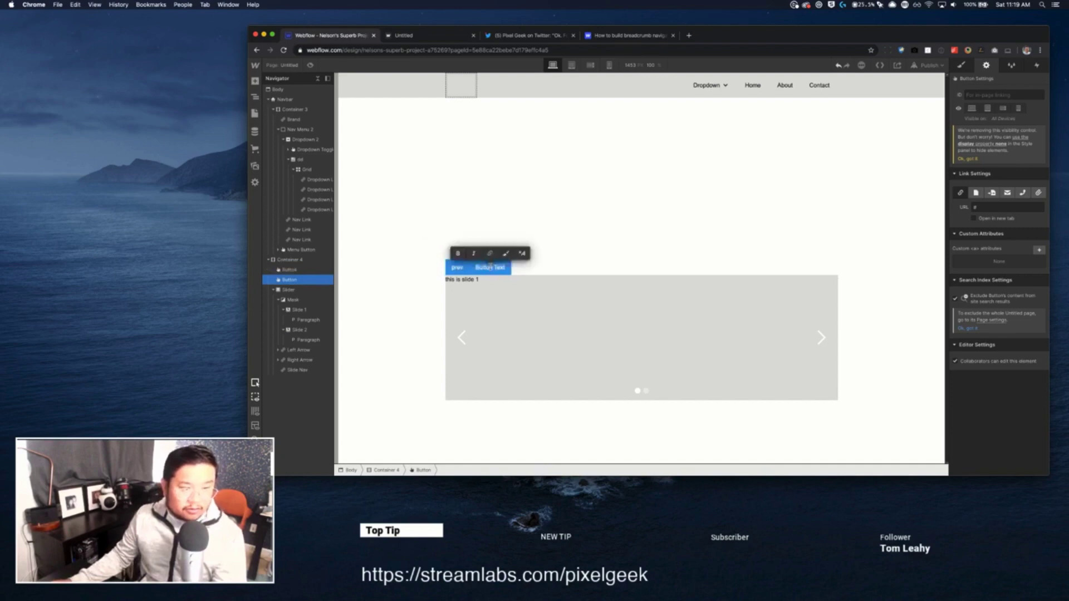
text(next)
key(Escape)
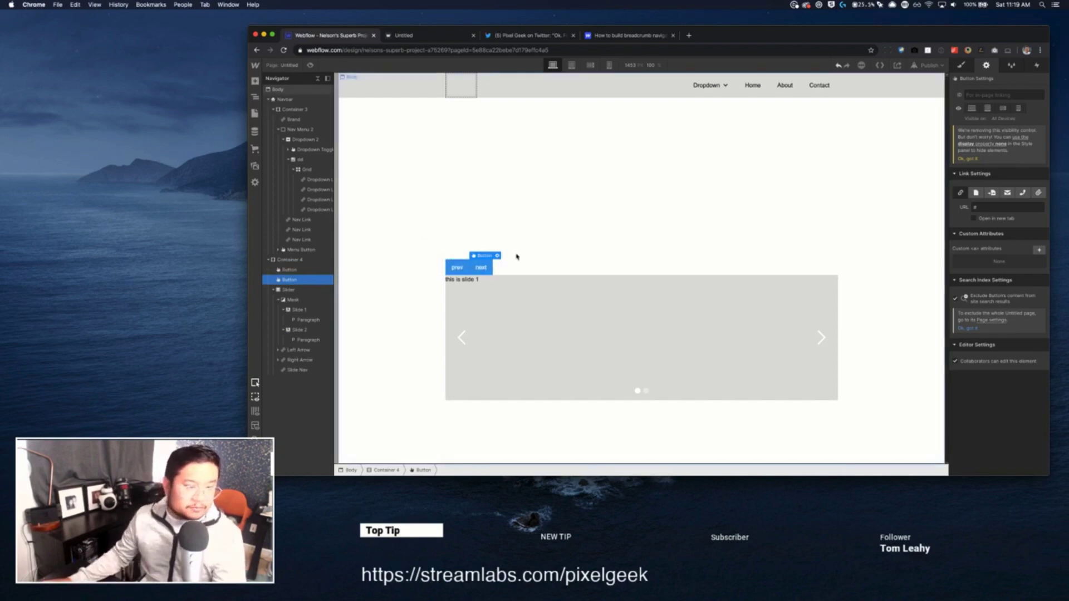
Give the buttons matching classes 'next' and 'prev'
click(961, 65)
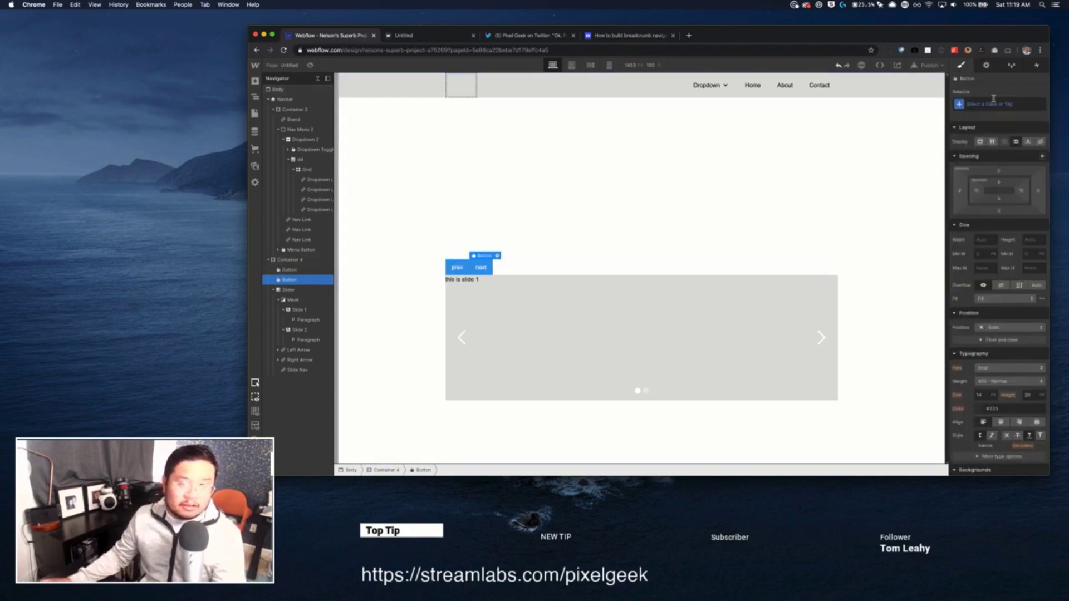
click(991, 104)
text(next)
key(Return)
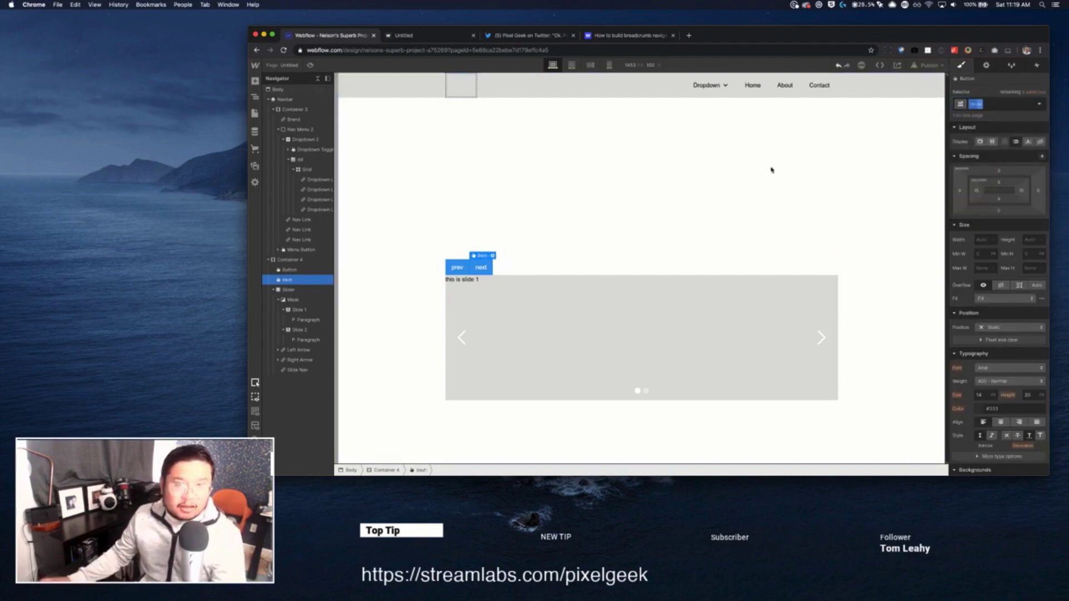
click(457, 267)
click(1004, 102)
text(prev)
key(Return)
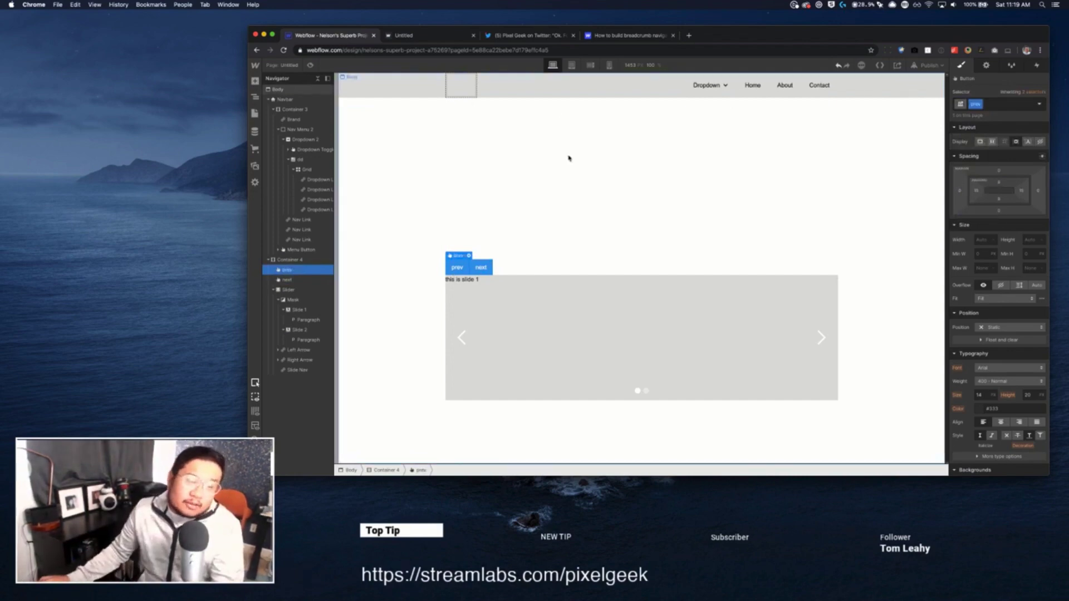
Begin a <script> block in the Untitled page's Before </body> tag custom code
click(672, 35)
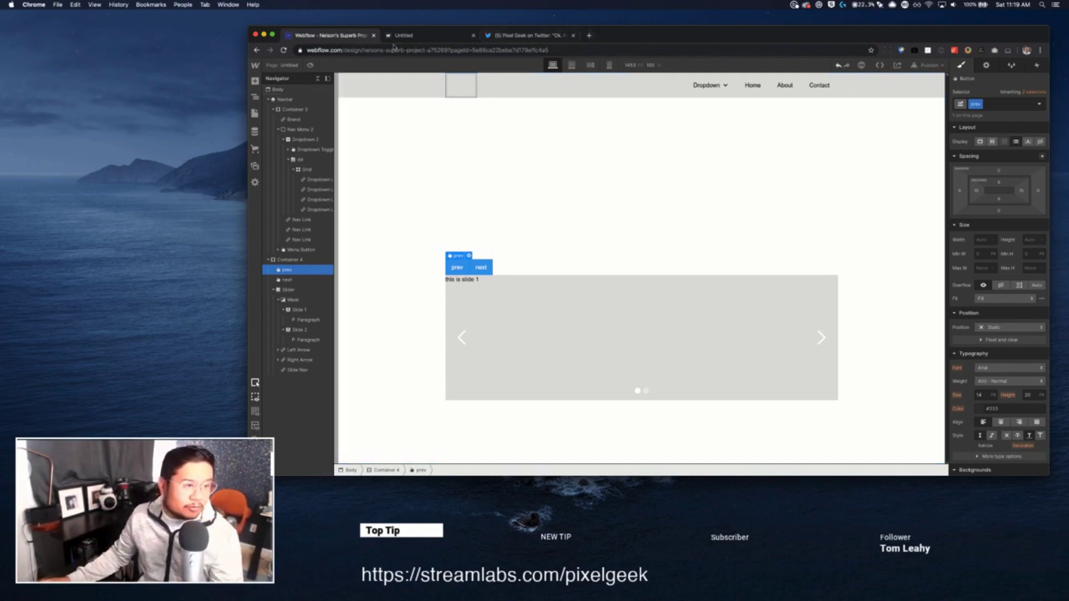
click(287, 67)
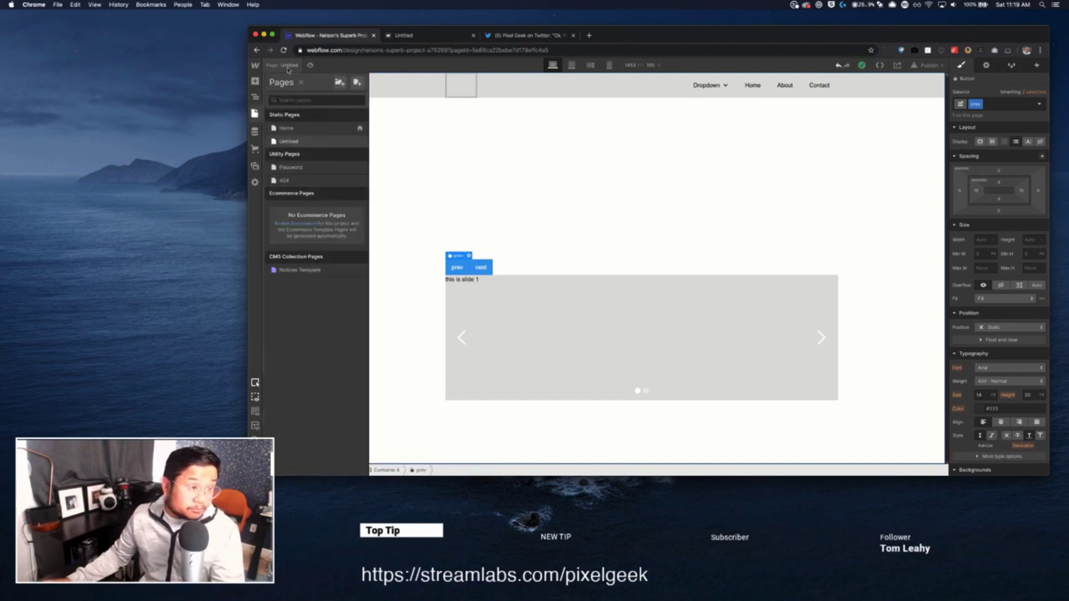
click(360, 141)
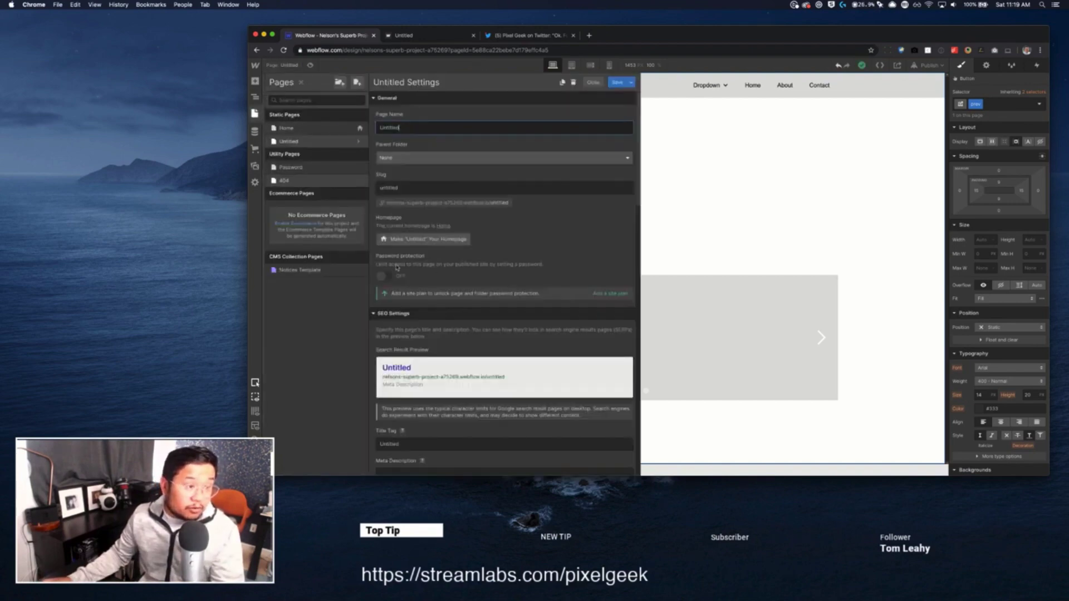
scroll(484, 368, down, 10)
click(474, 368)
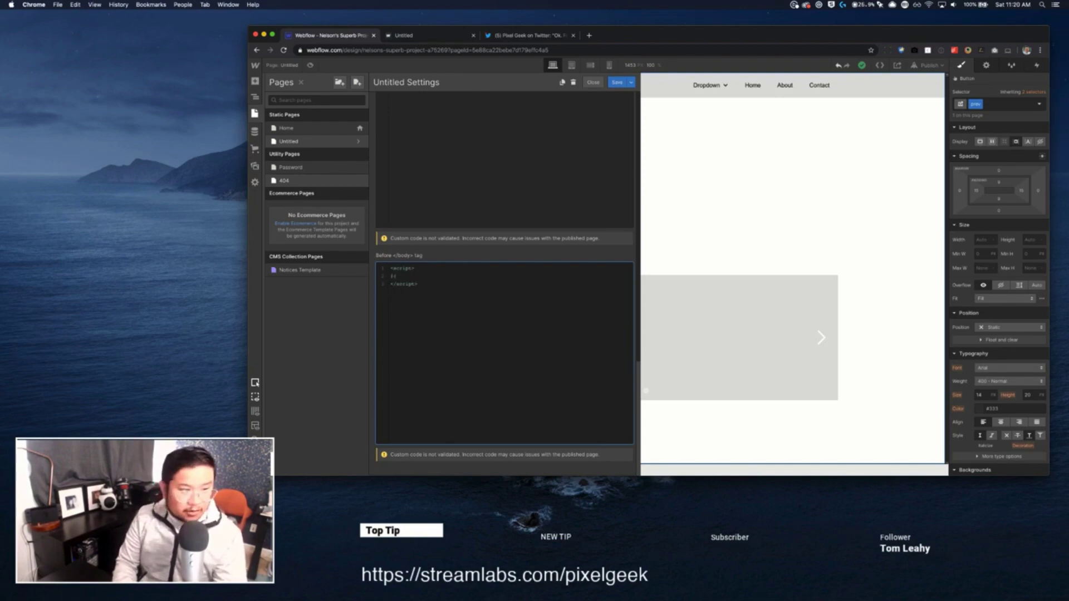
click(593, 83)
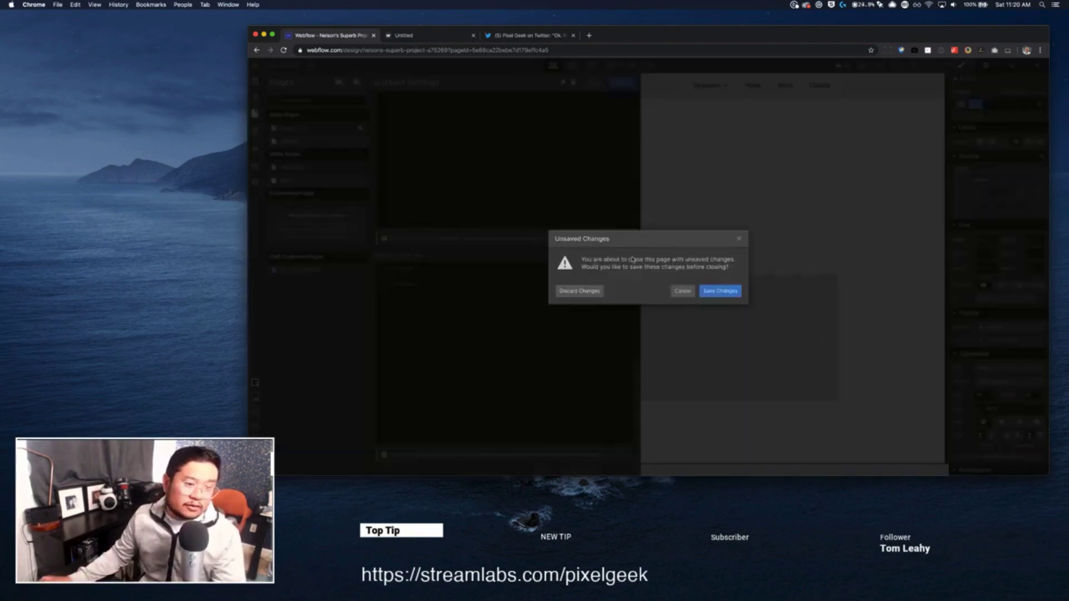
Save the custom code and give the slider's arrows the classes 'left' and 'right'
click(717, 289)
key(z)
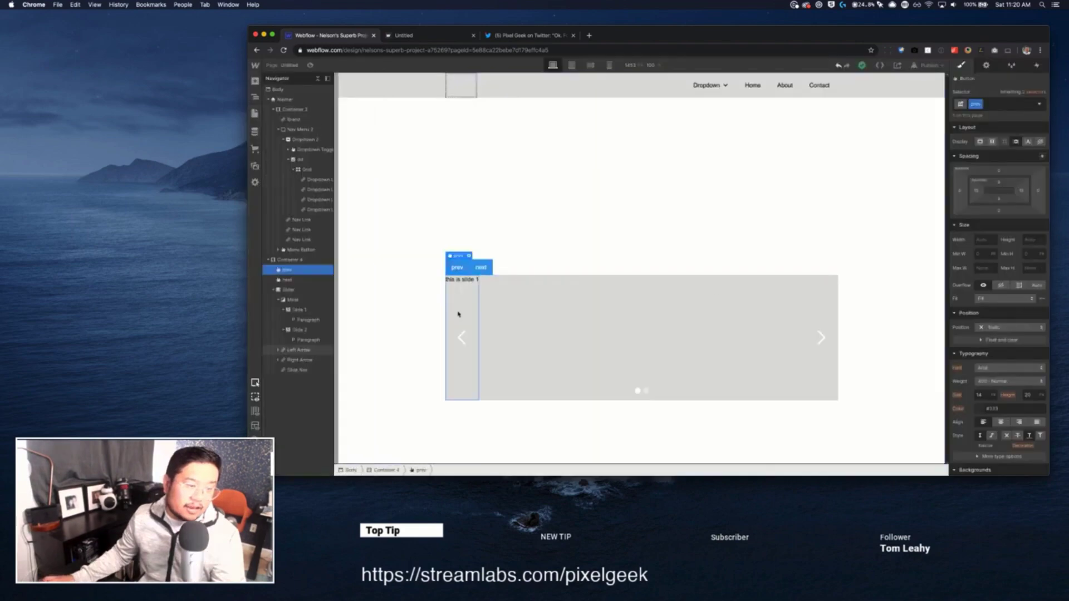
click(463, 320)
click(976, 104)
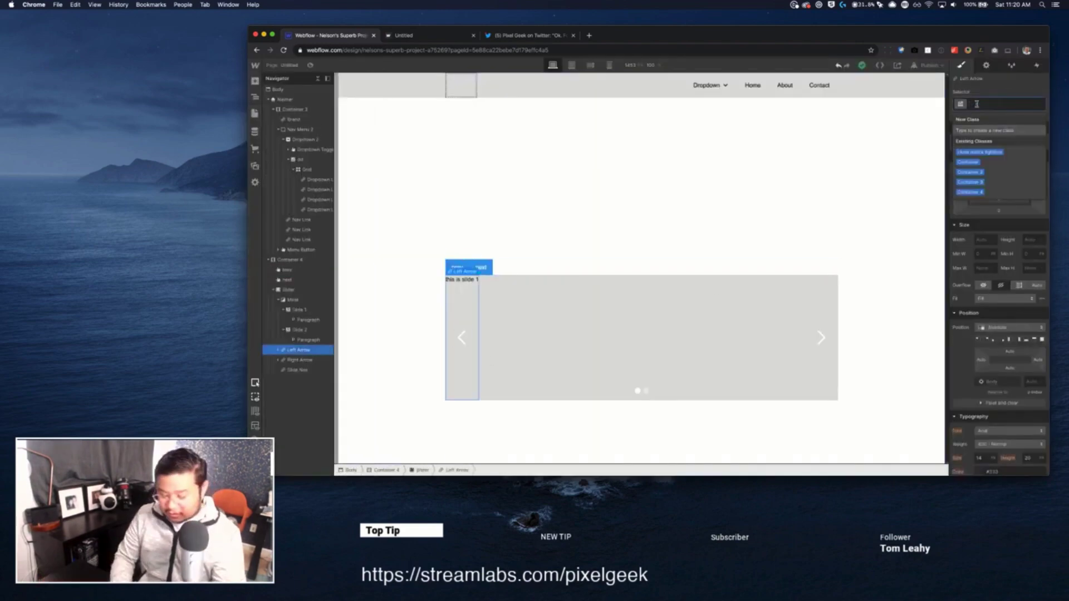
text(left)
key(Return)
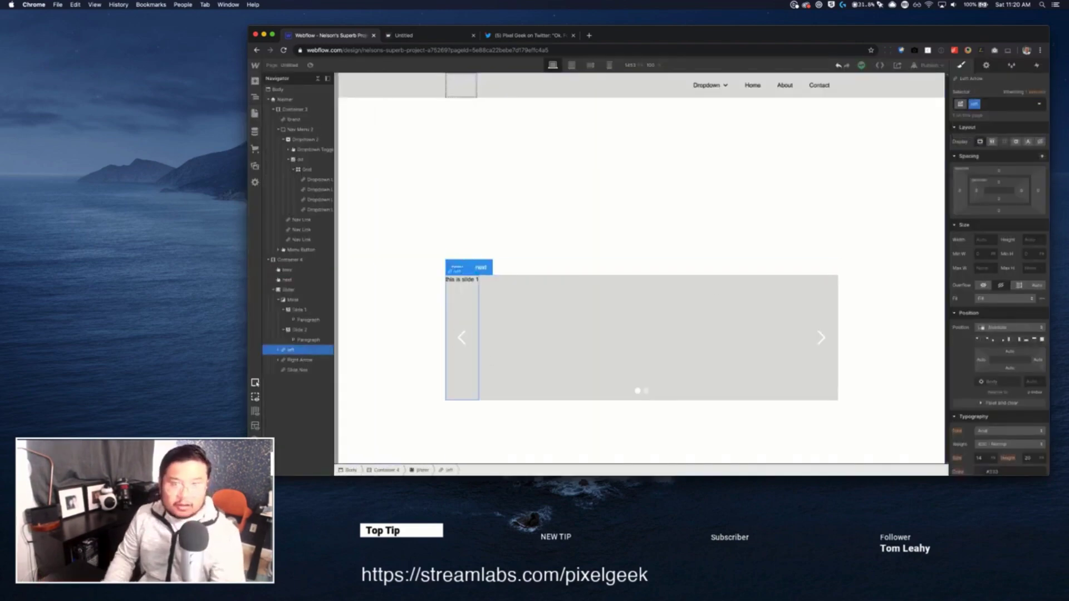
click(830, 304)
click(982, 107)
text(right)
key(Return)
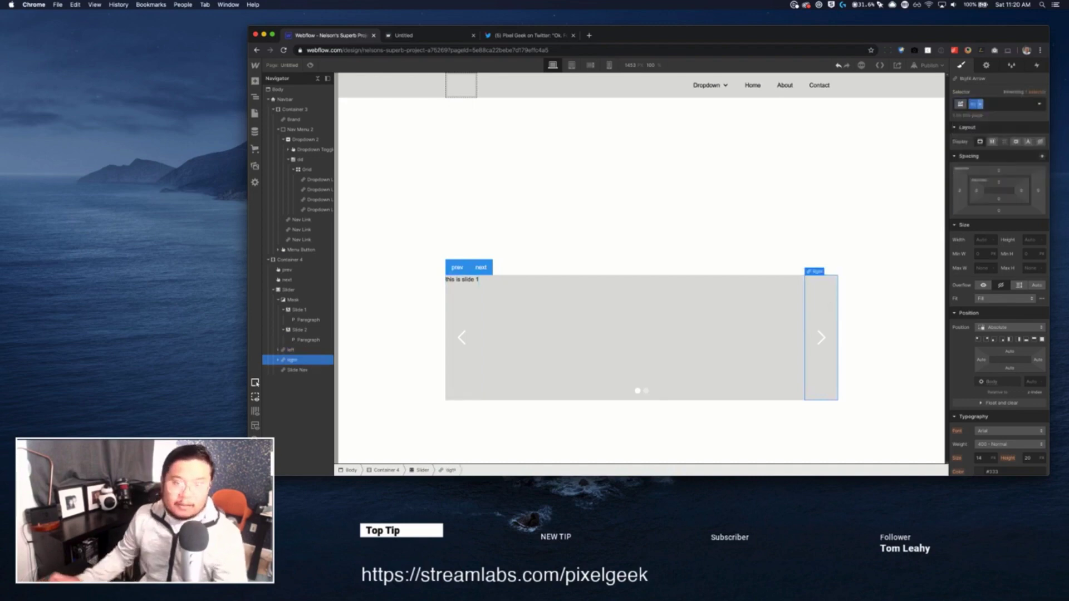
Check the prev, next, left and right classes, then reopen the Untitled page settings
click(454, 271)
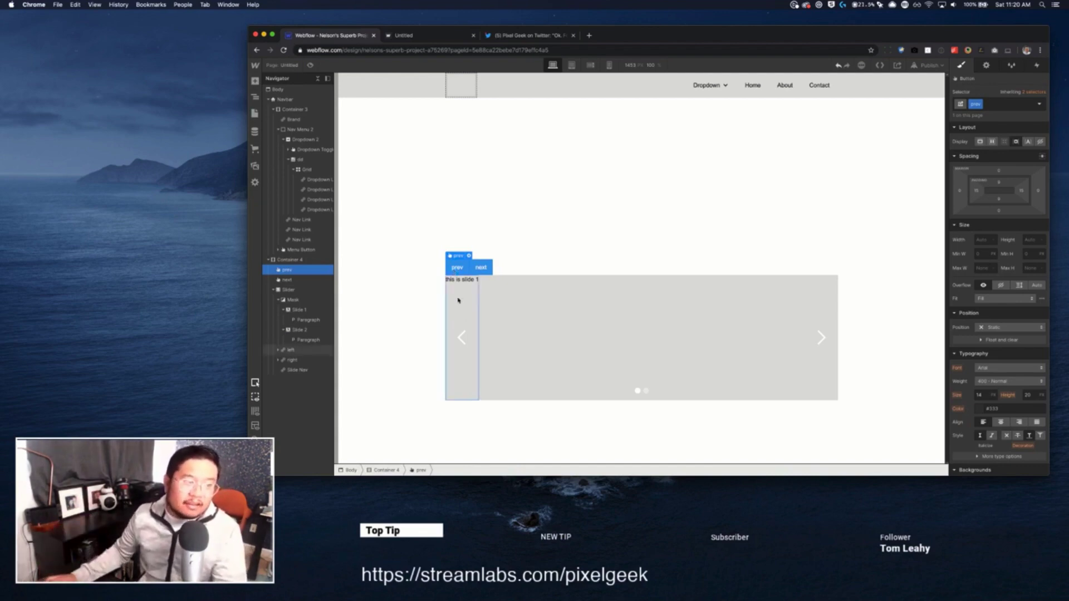
click(460, 362)
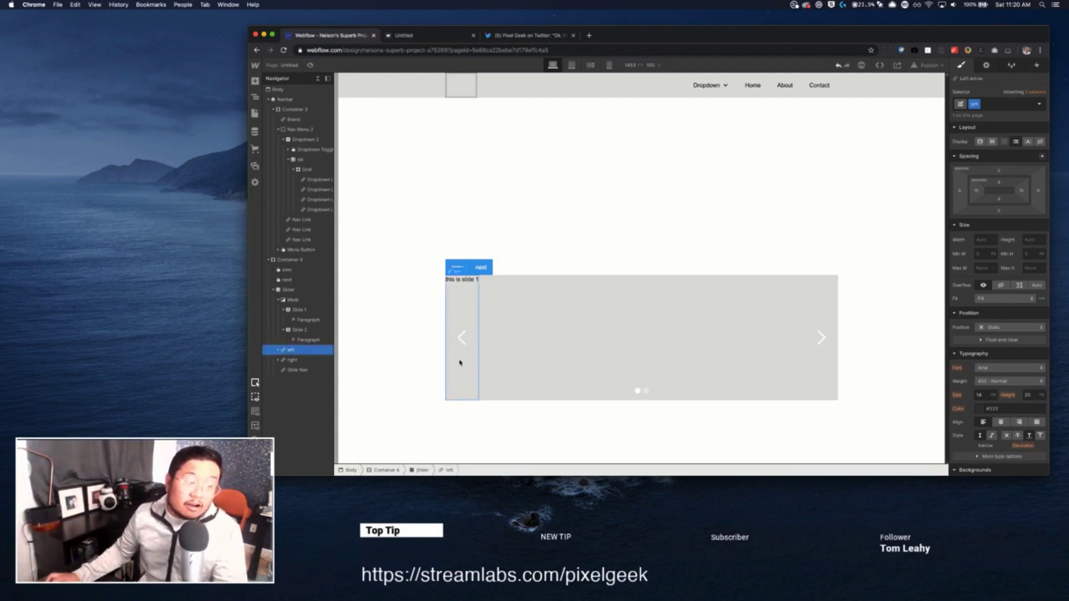
click(485, 273)
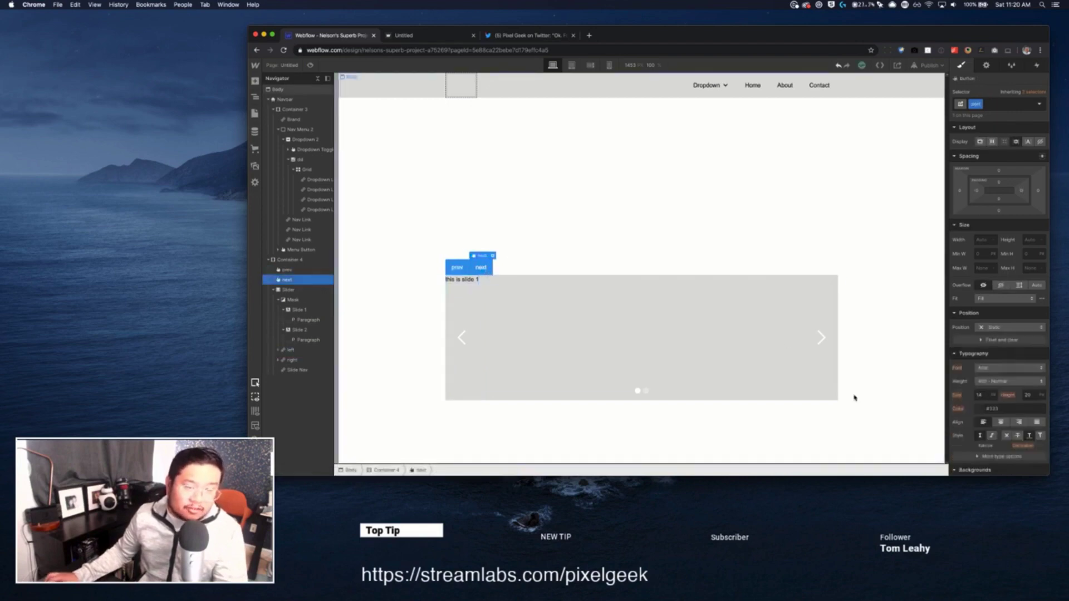
click(820, 384)
click(290, 66)
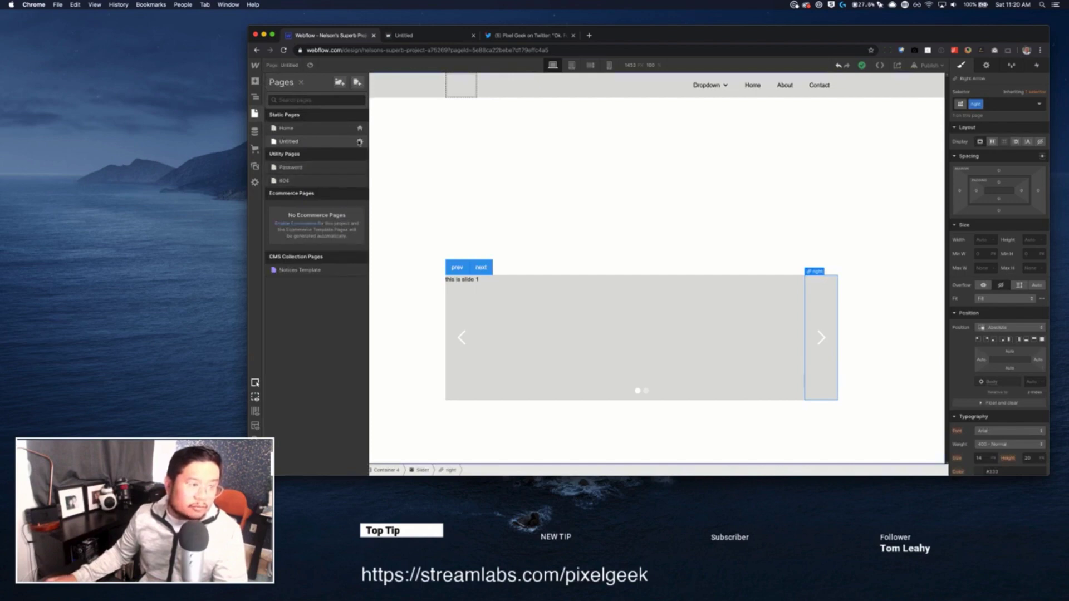
click(359, 142)
Write a '.prev' click handler triggering '.left' and paste a copy for '.next' triggering '.right'
click(437, 273)
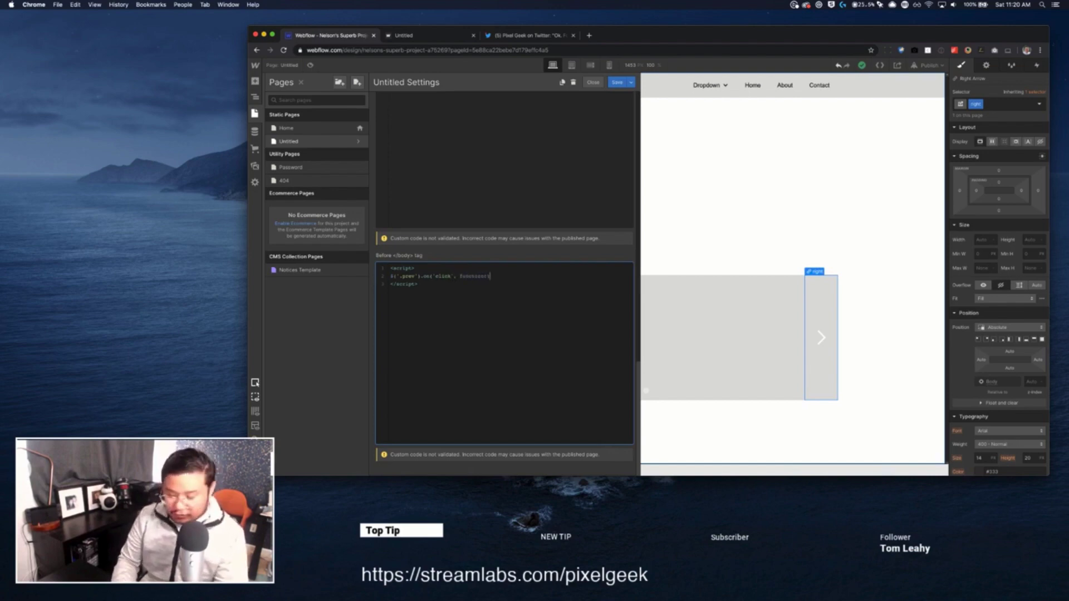
key(Return)
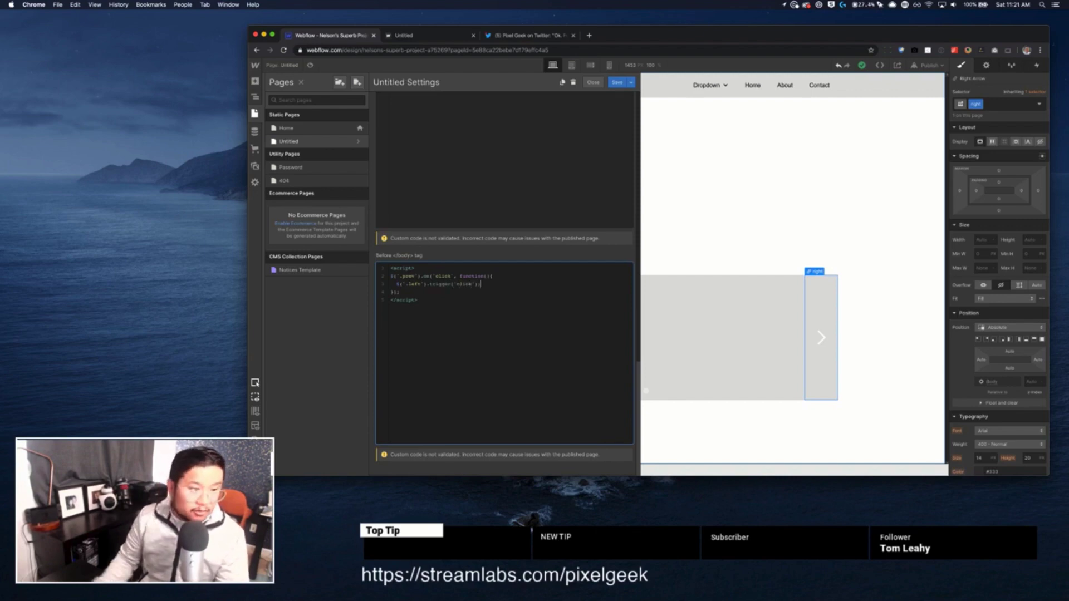
drag(430, 285, 413, 291)
click(415, 289)
text($('.prev').on('click', function(){   $('.left').trigger('click'); });)
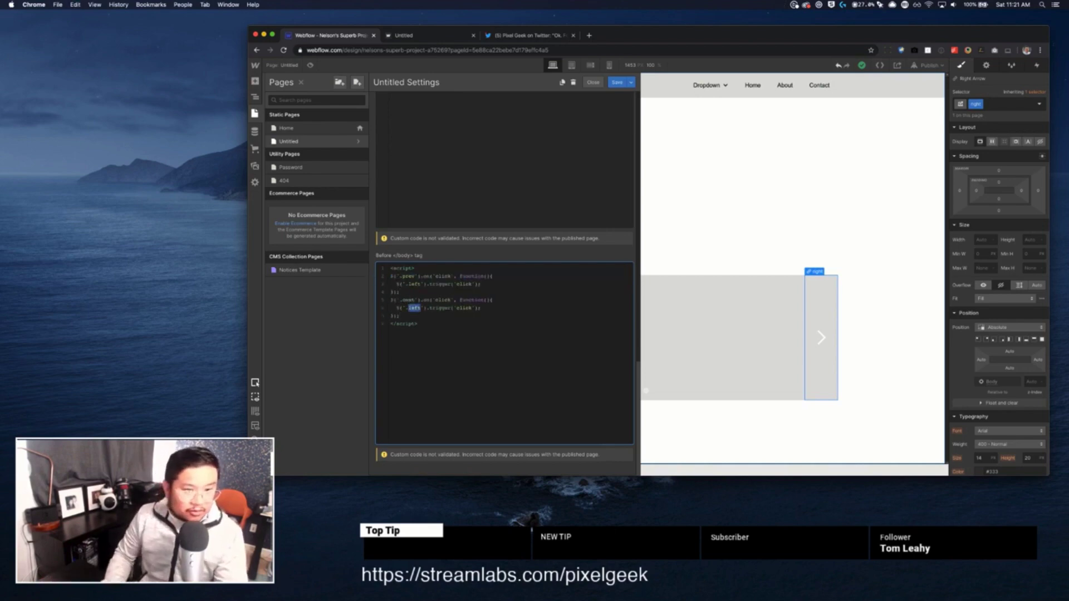
Save the custom code and publish the site
click(614, 82)
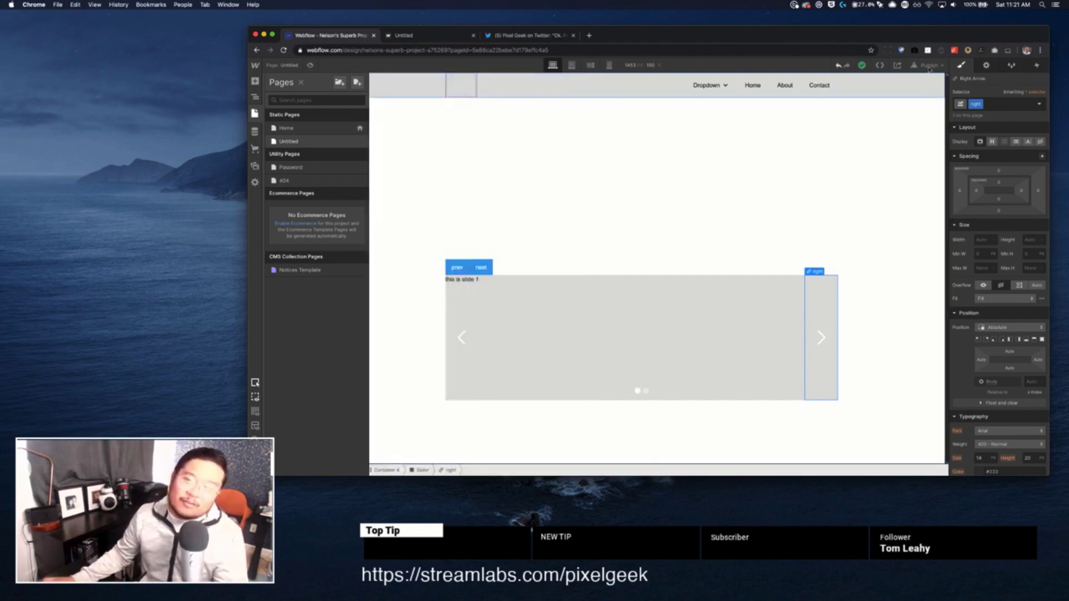
click(929, 65)
click(885, 169)
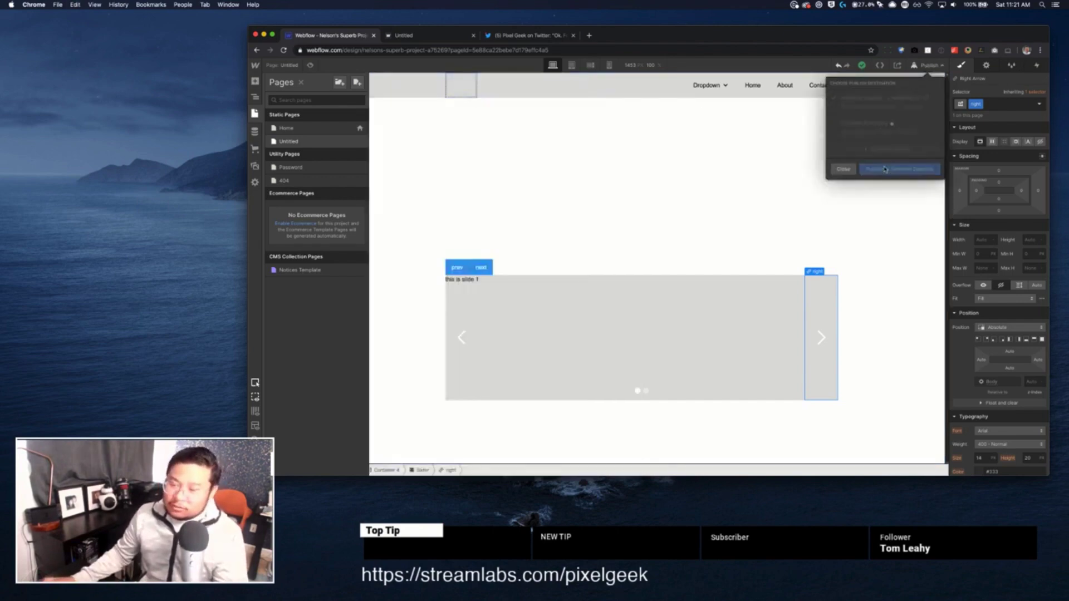
Reload the published page and use prev and next to switch between slides 1 and 2
click(441, 36)
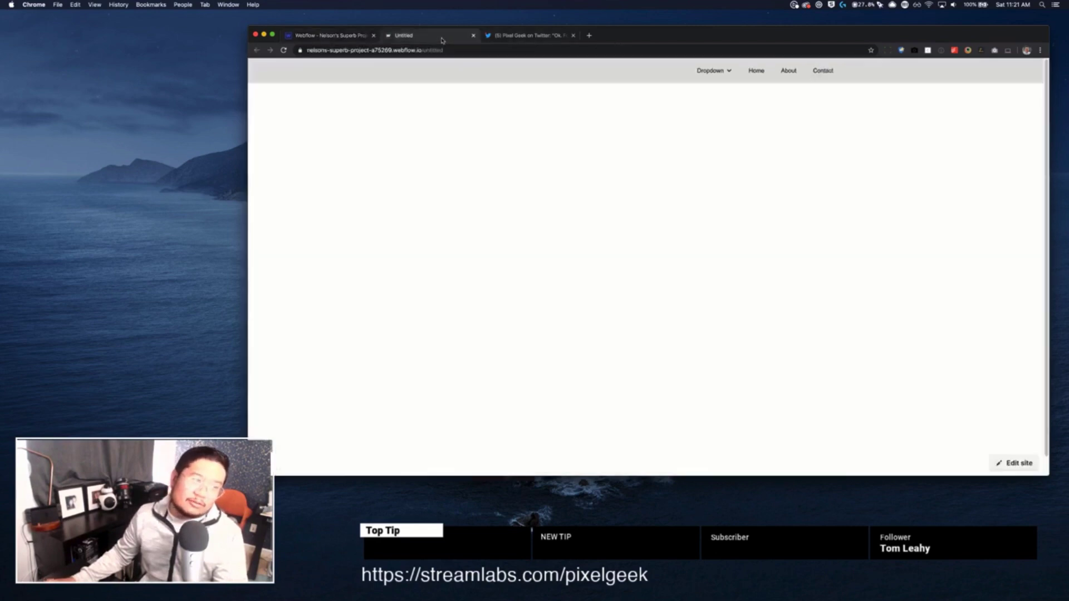
click(284, 50)
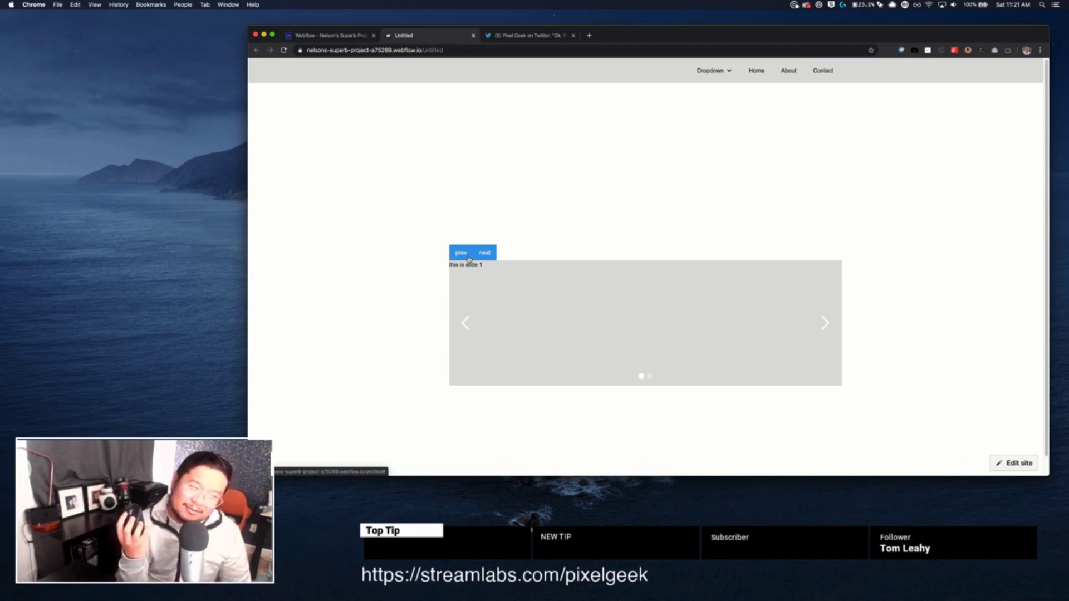
click(468, 259)
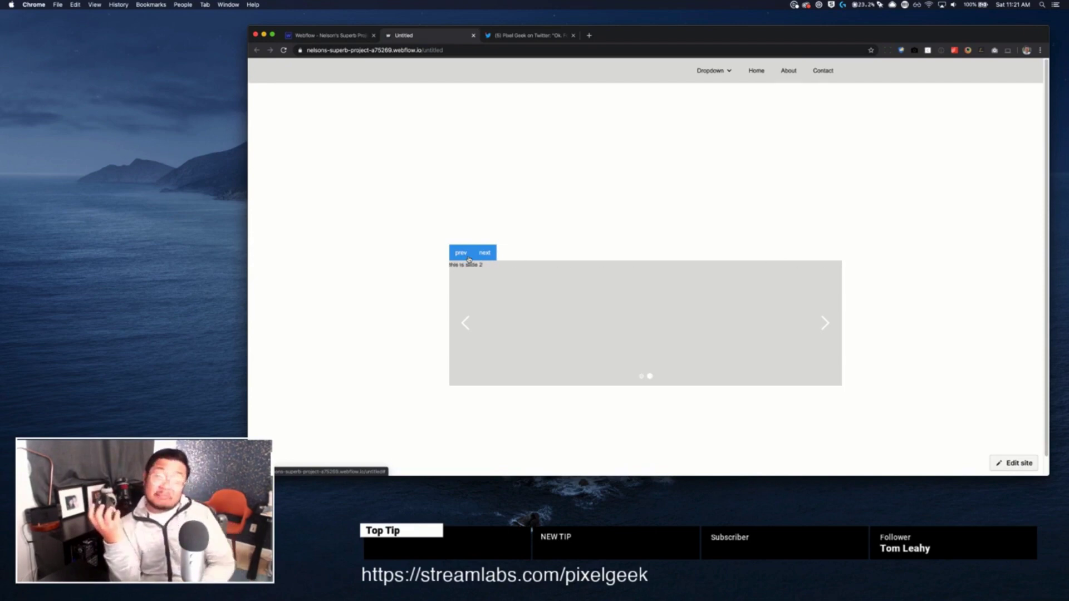
click(468, 258)
click(469, 259)
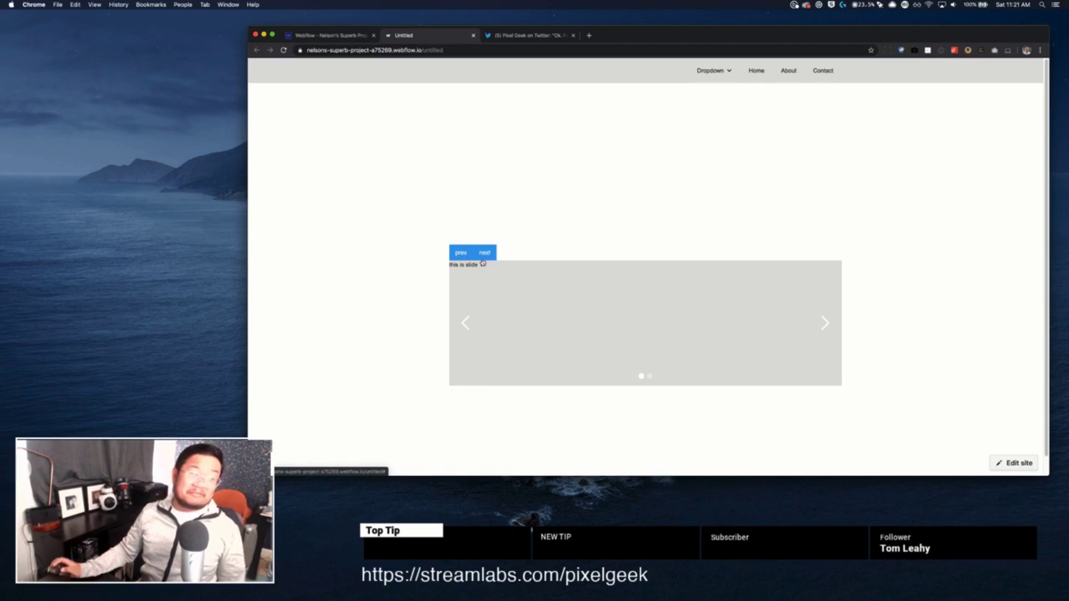
click(486, 256)
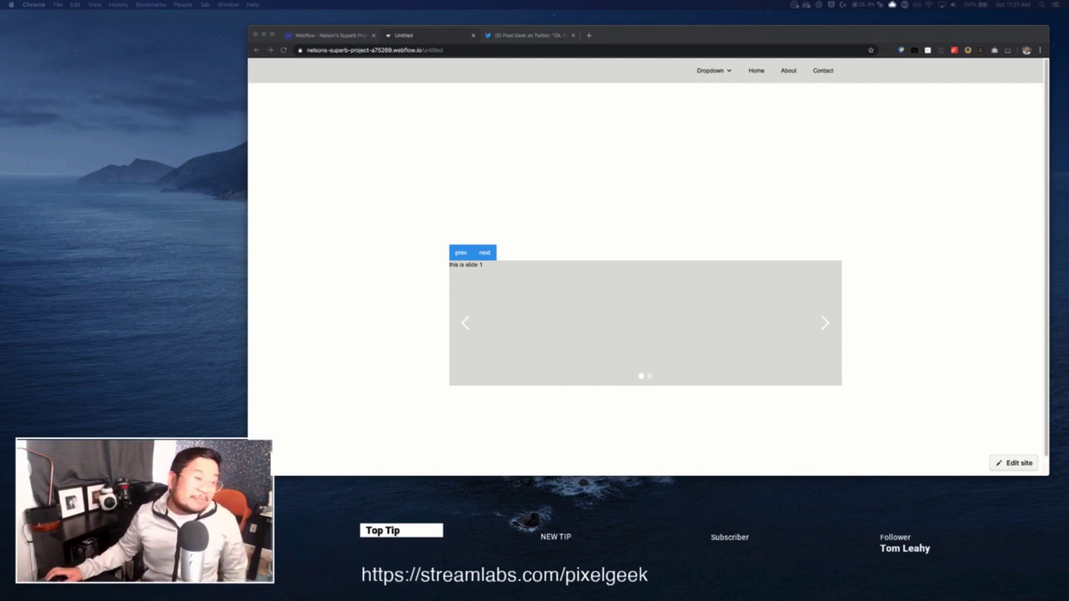
Return to the Webflow designer and dismiss the publish confirmation
click(334, 38)
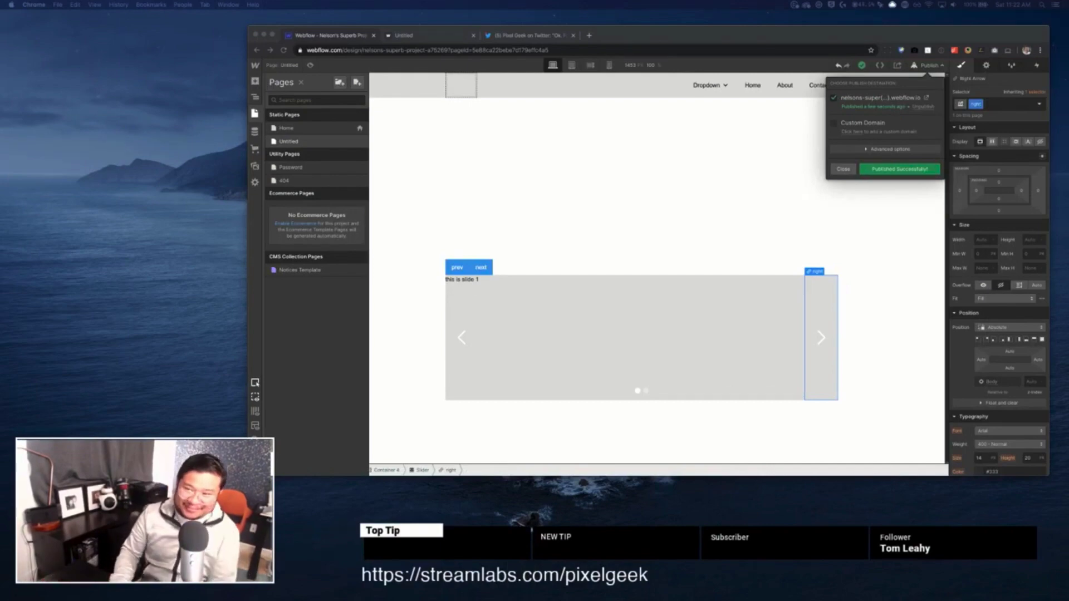
click(675, 148)
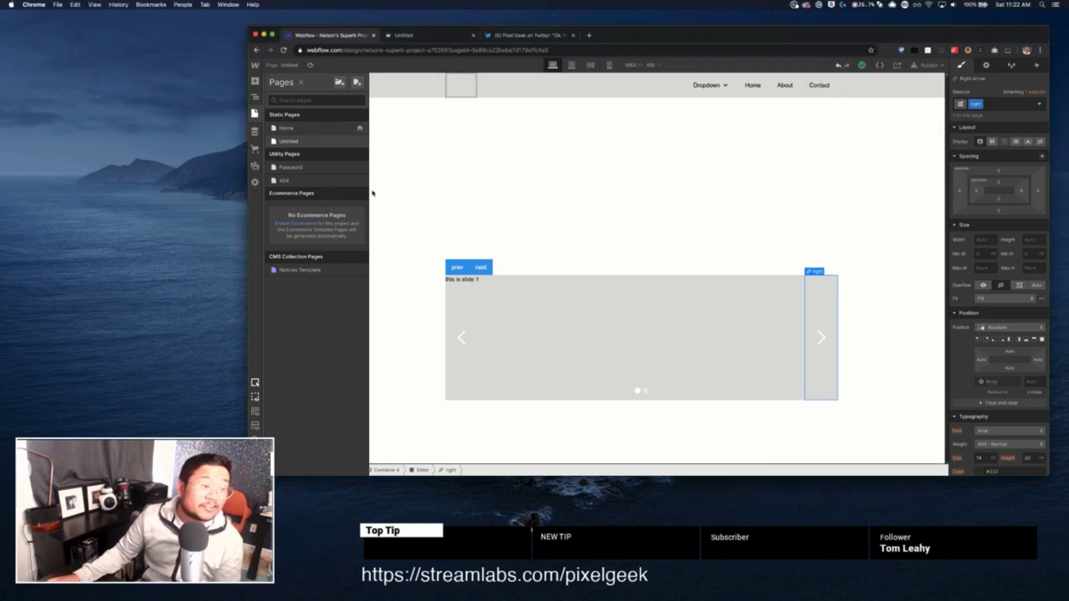
key(z)
Review the prev and next buttons and the slider's left and right arrows
click(458, 267)
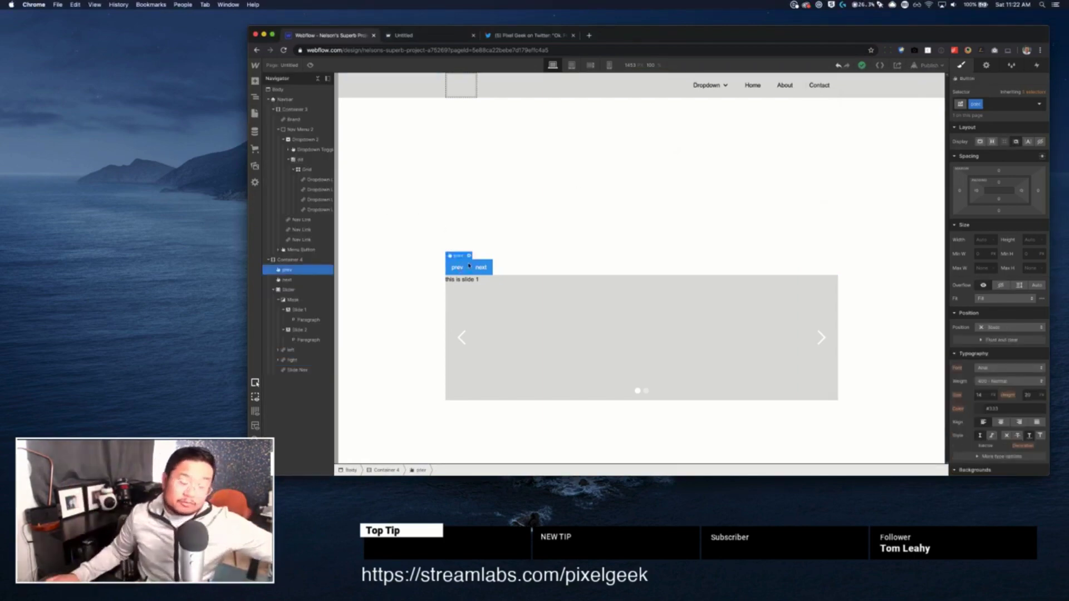
click(476, 267)
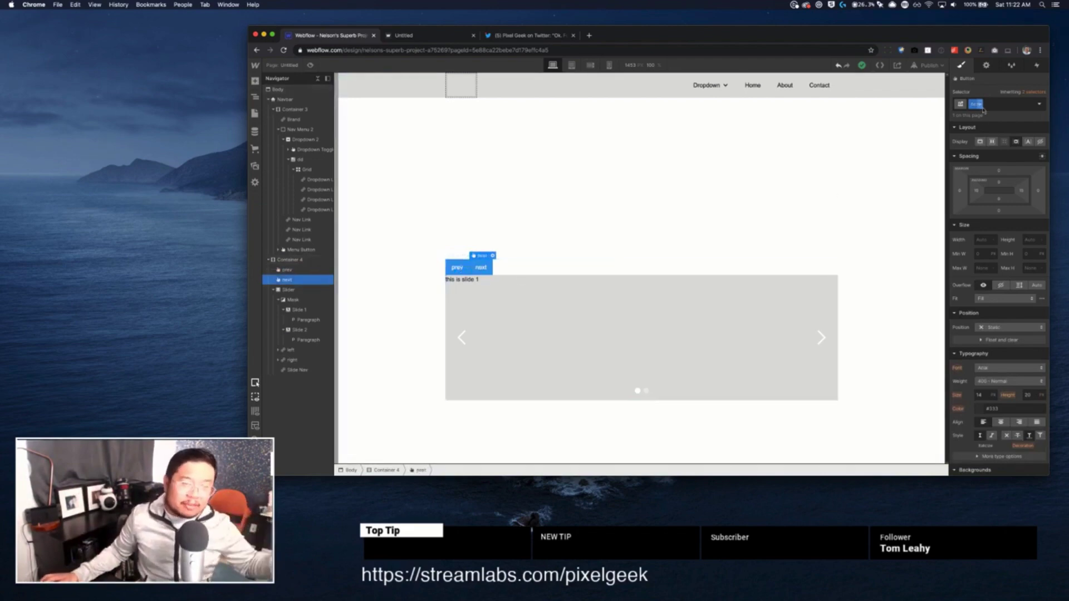
click(468, 315)
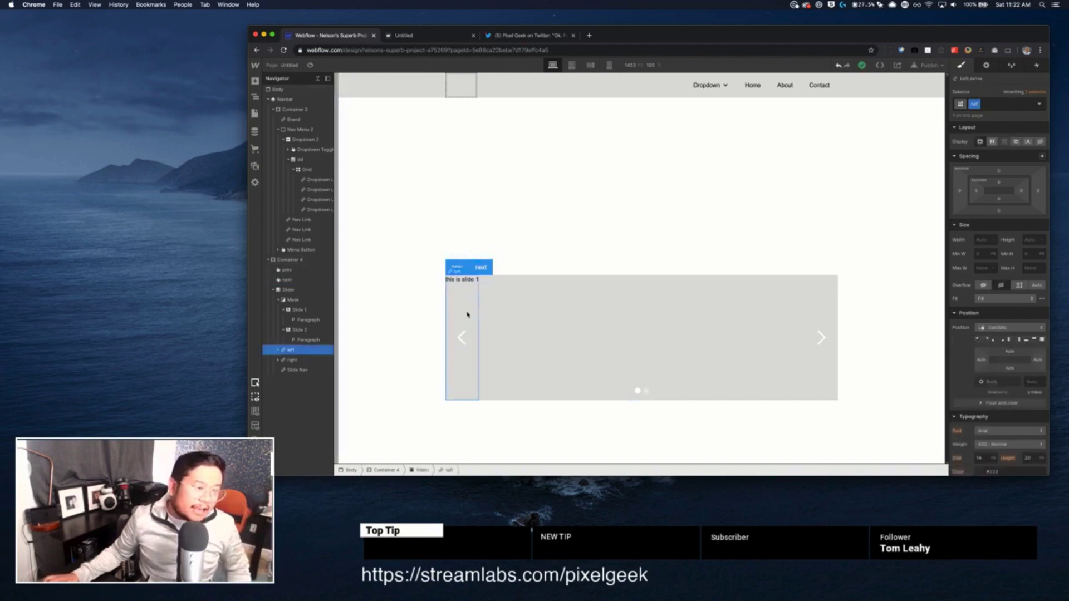
click(810, 303)
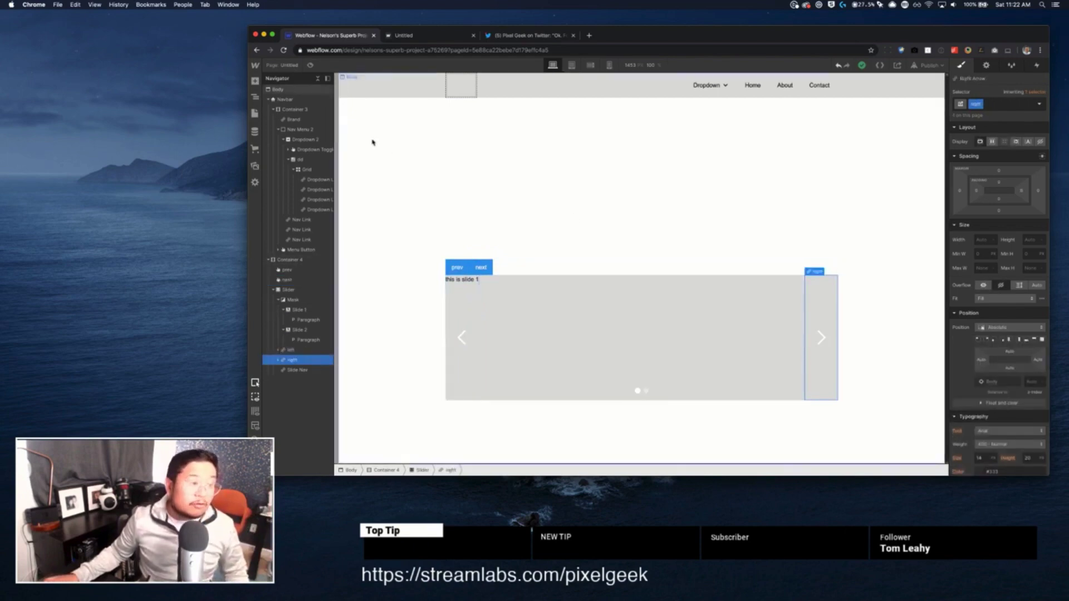
click(287, 67)
Insert a blank line between the prev and next click handlers in the Before </body> code
click(359, 142)
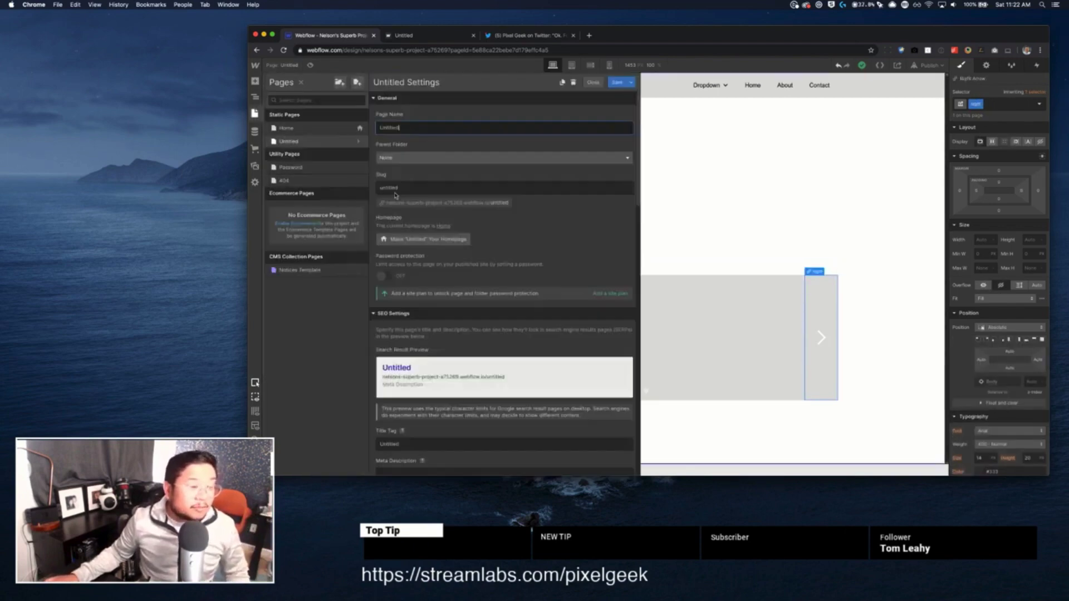
scroll(421, 306, down, 10)
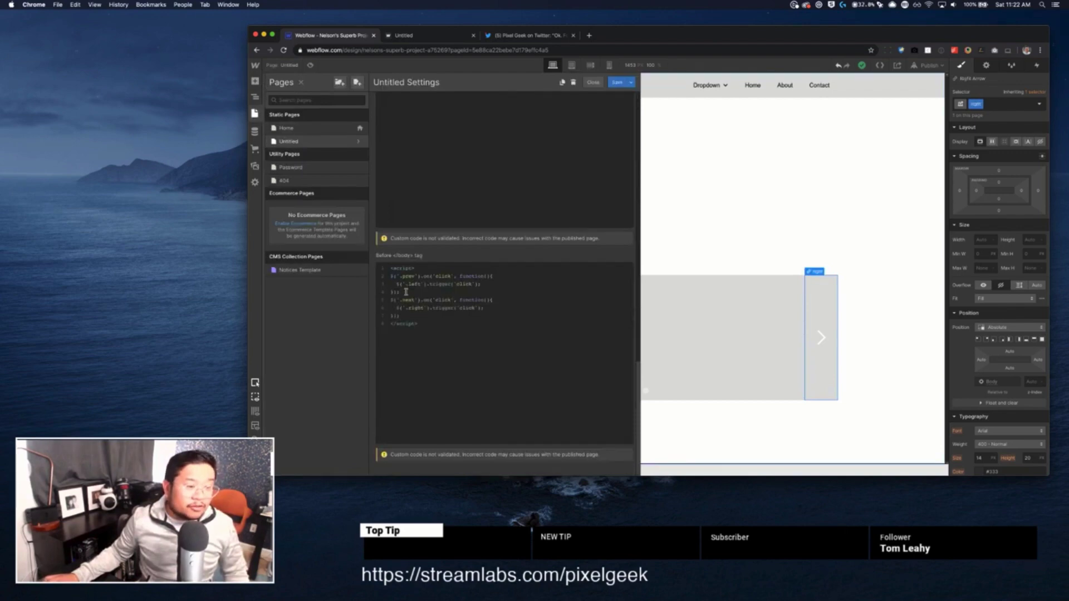
click(405, 292)
key(Return)
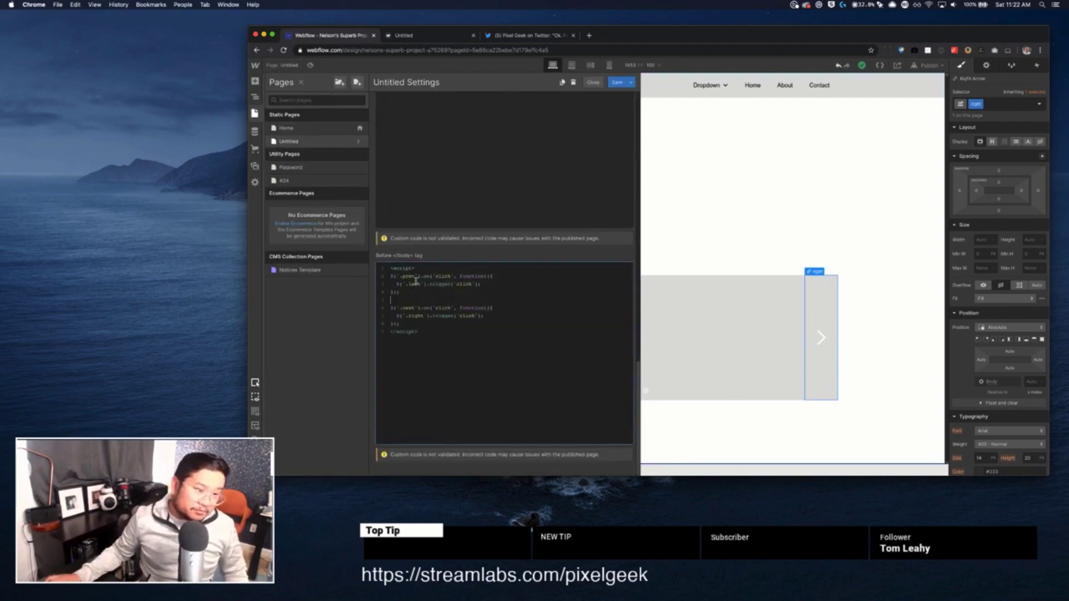
Highlight each selector, event and trigger call to explain them, and fix the '.prev' selector
mouse_move(419, 276)
mouse_down()
mouse_move(391, 276)
mouse_move(423, 278)
mouse_up()
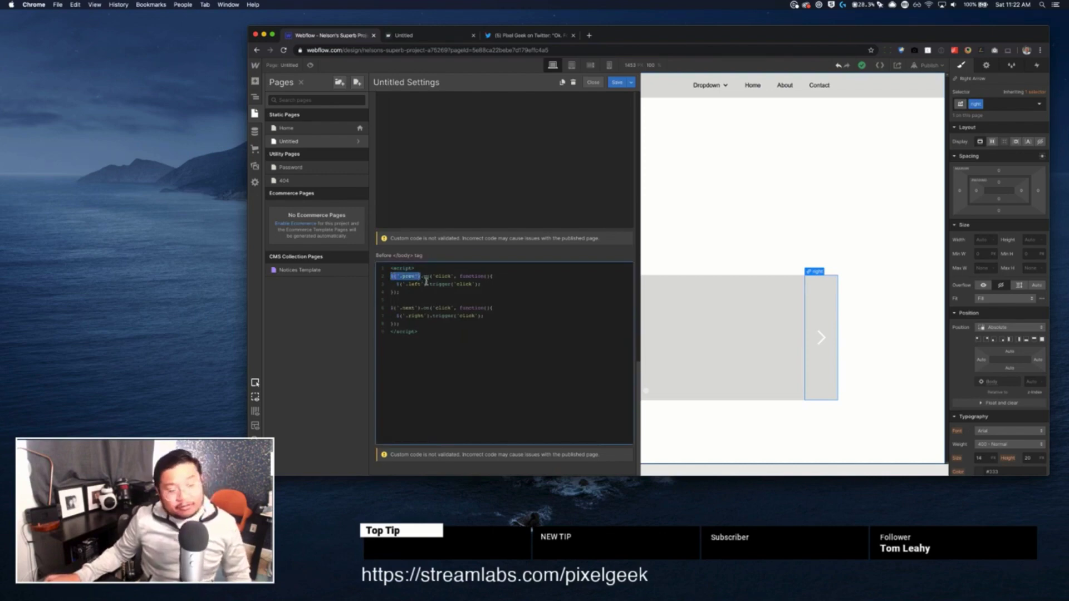
click(427, 277)
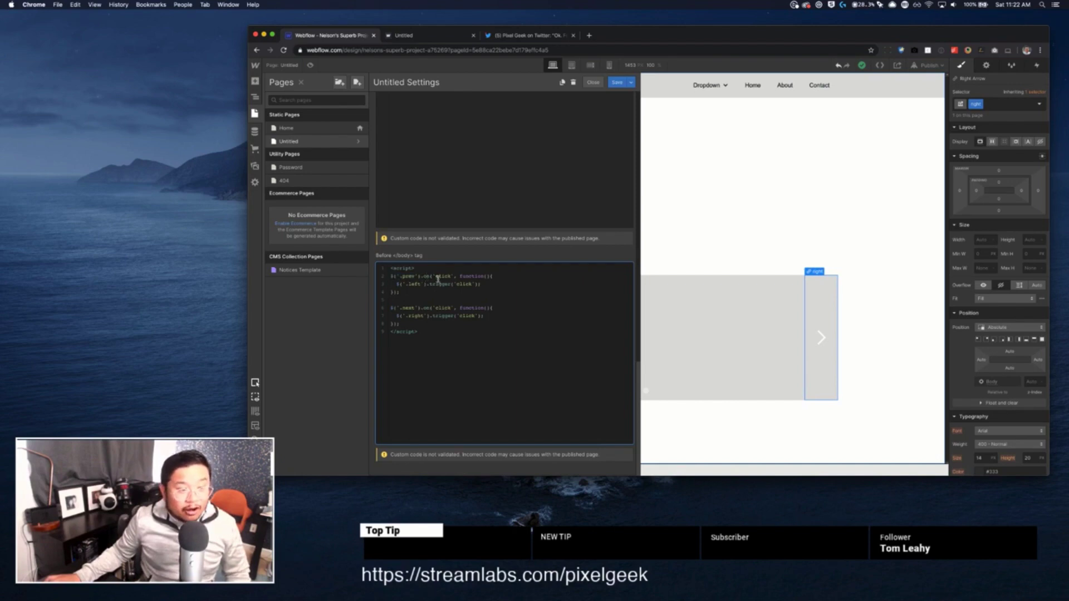
double_click(442, 277)
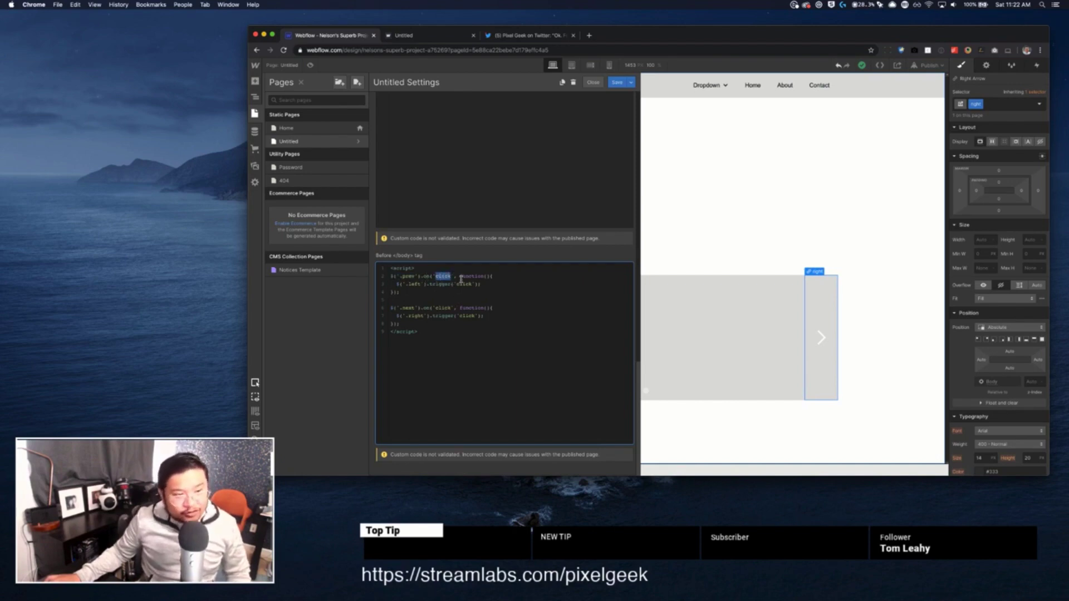
drag(462, 277, 506, 275)
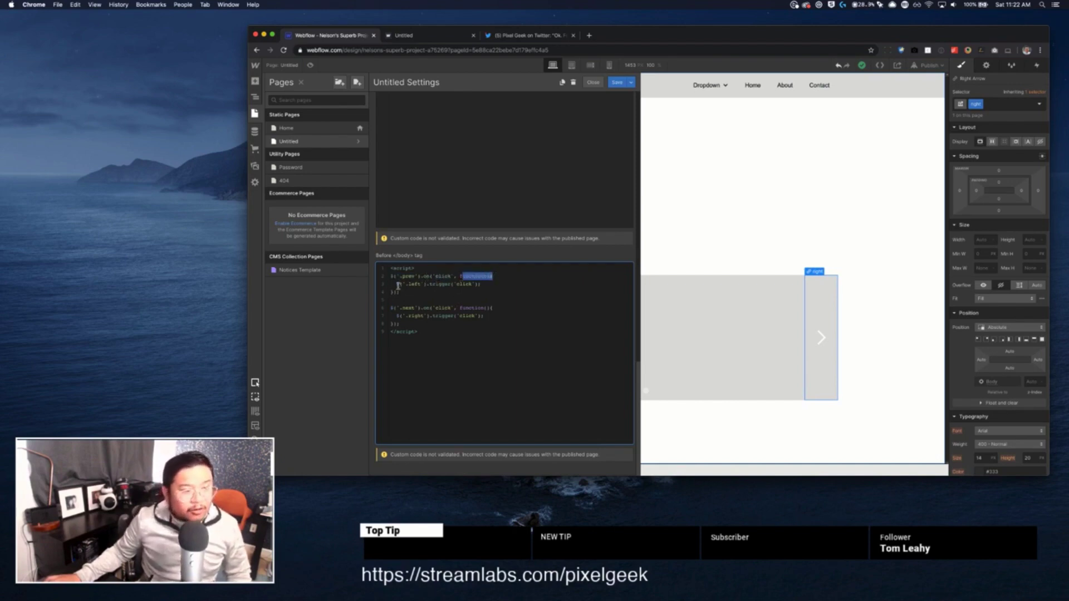
drag(396, 285, 425, 284)
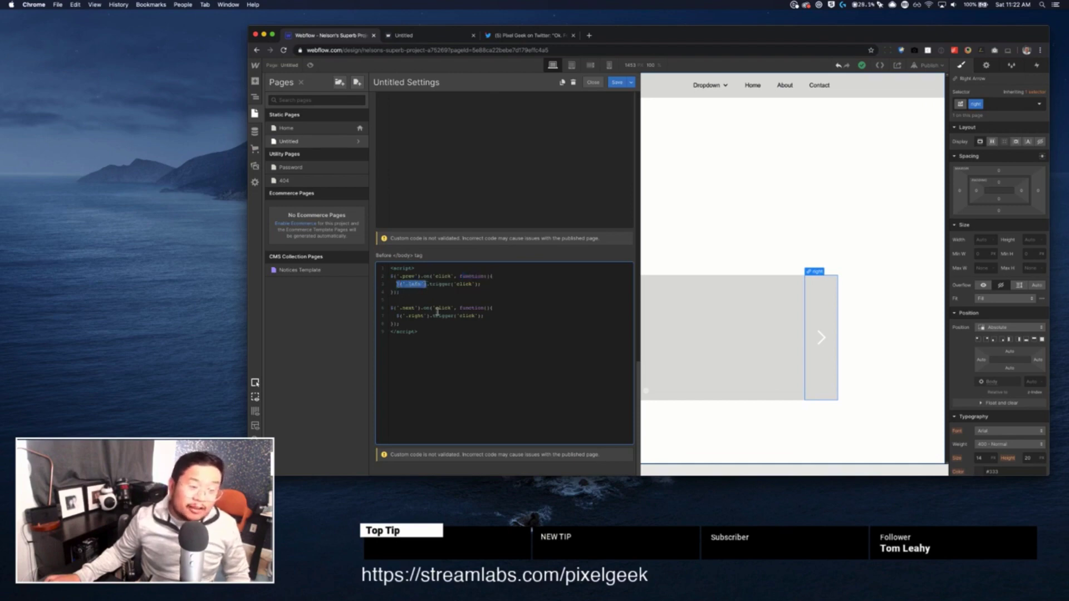
drag(431, 284, 447, 284)
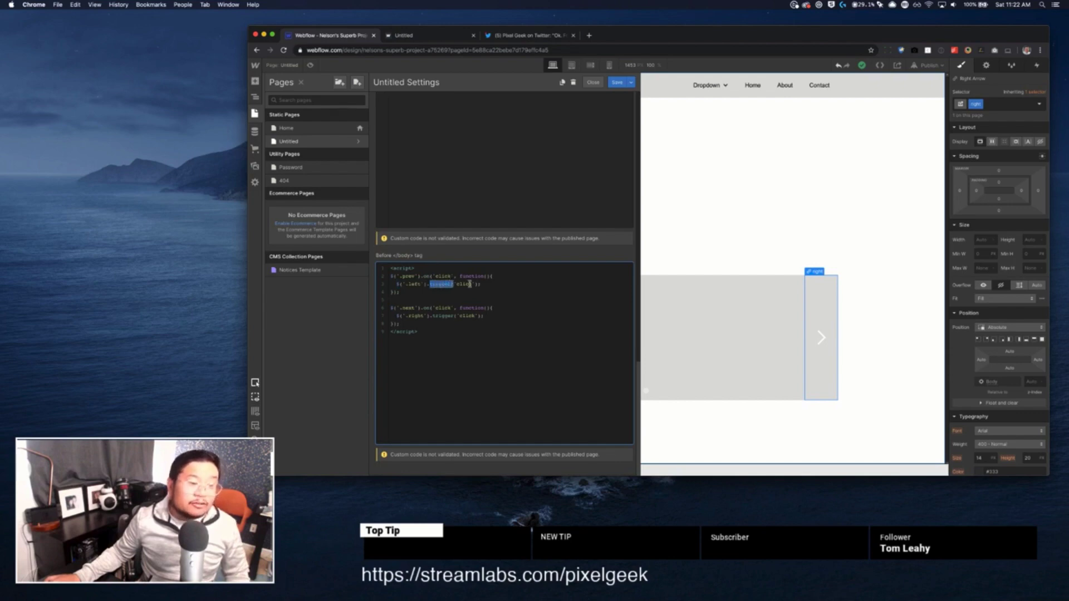
double_click(465, 285)
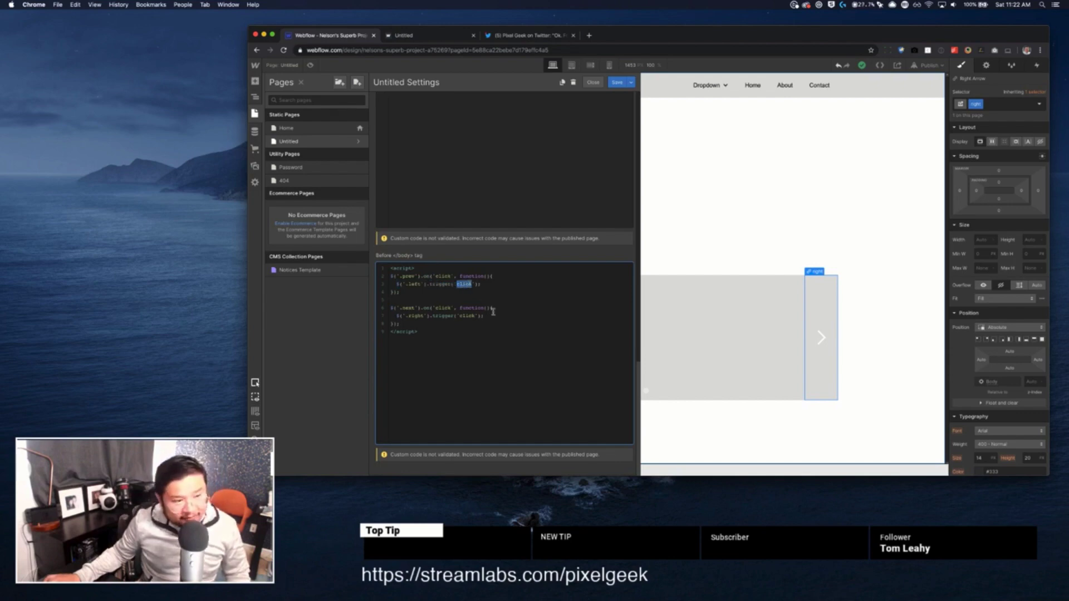
double_click(409, 308)
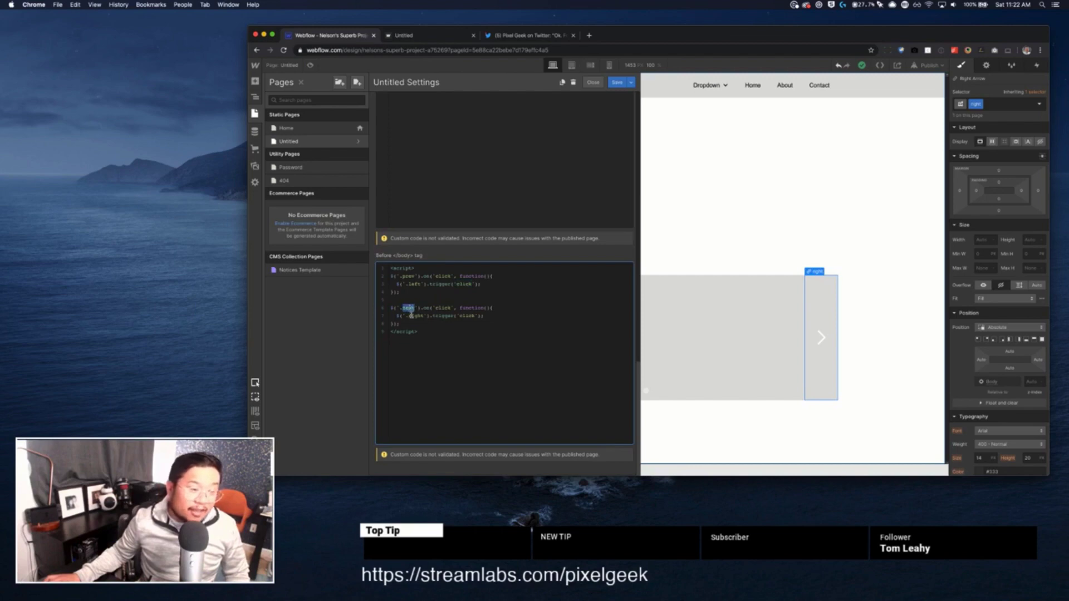
double_click(415, 316)
click(446, 333)
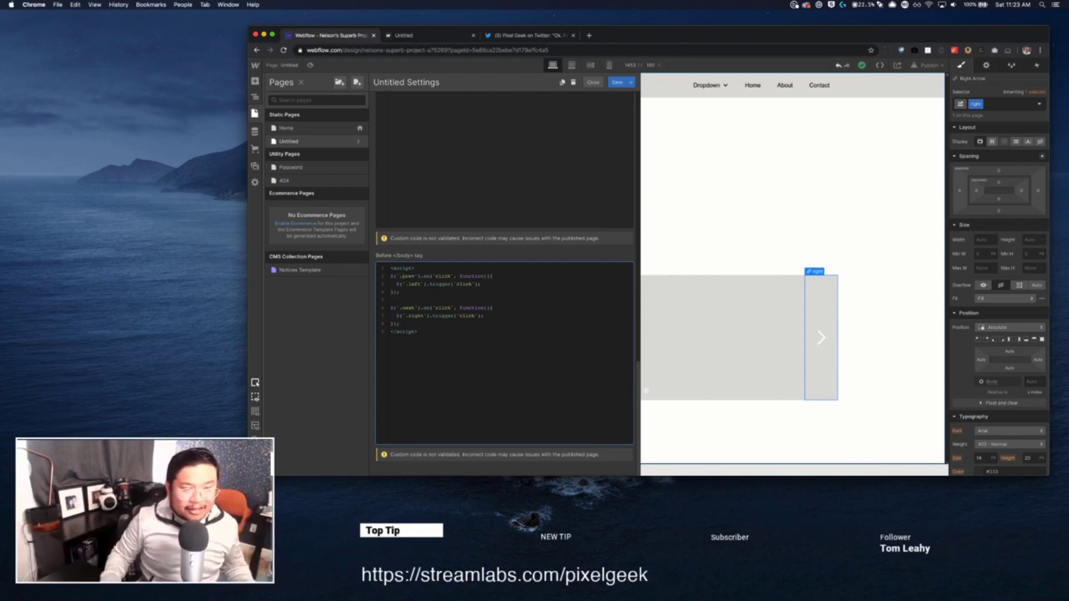
text(.)
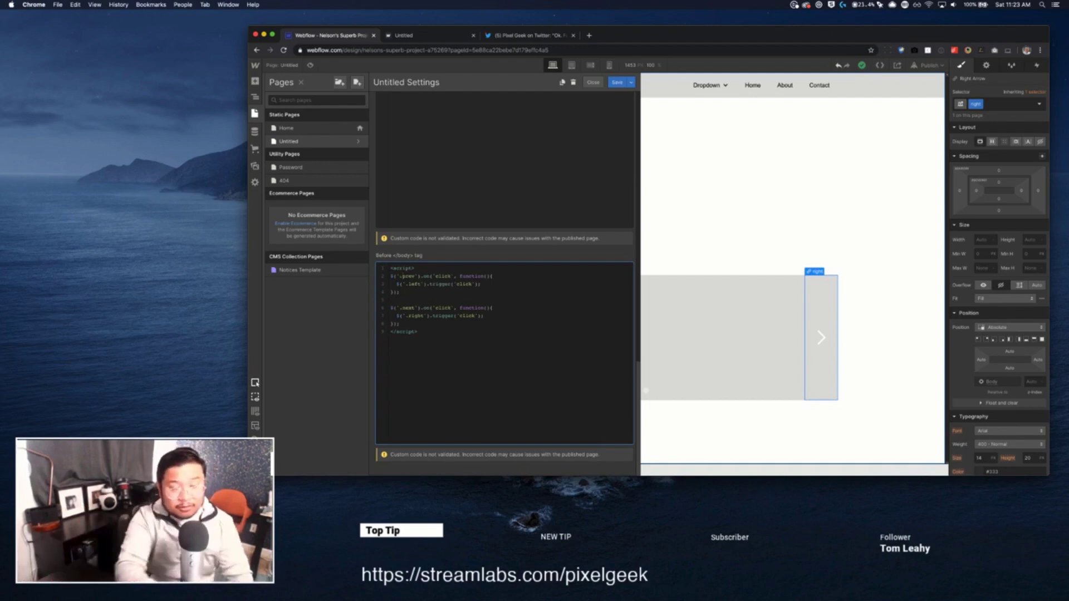
Save the custom code, close settings, and select the slider's Slide Nav
click(616, 82)
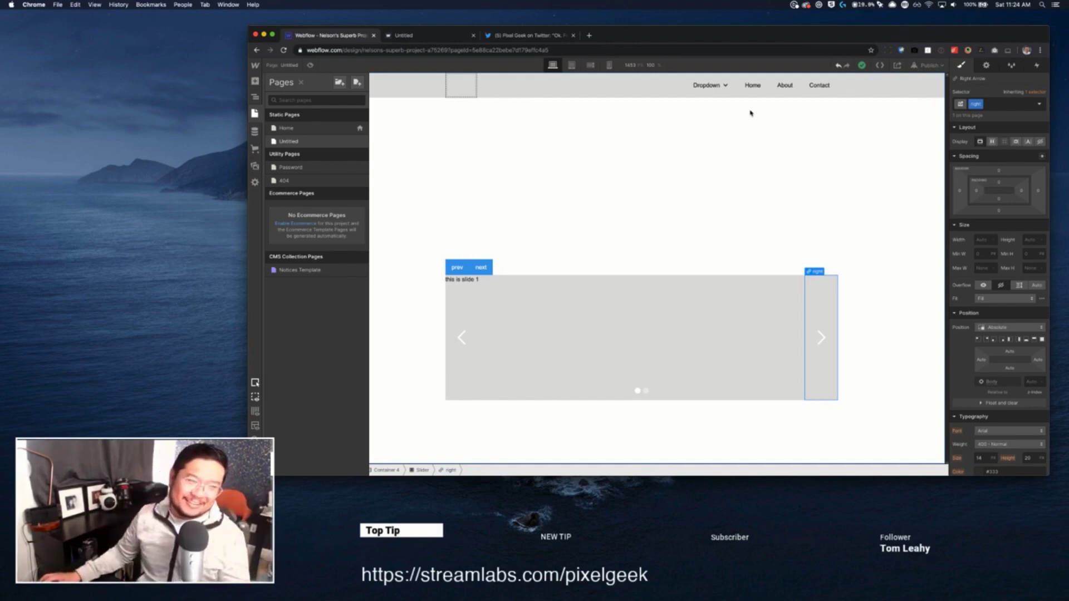
click(640, 395)
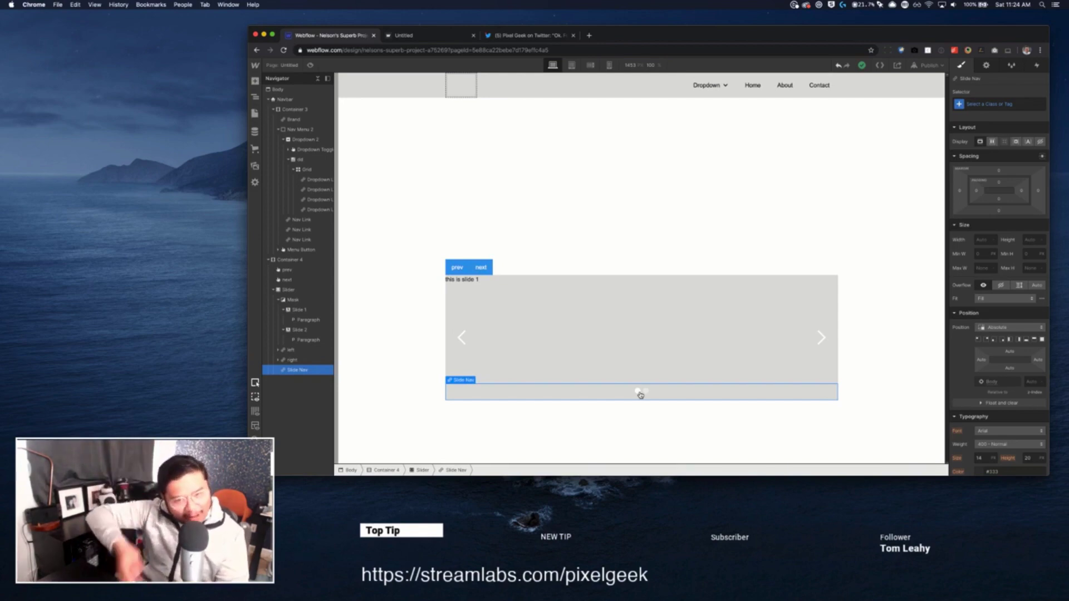
Add a new slide, change its paragraph to 'this is slide 3', and select the Slide Nav
click(640, 395)
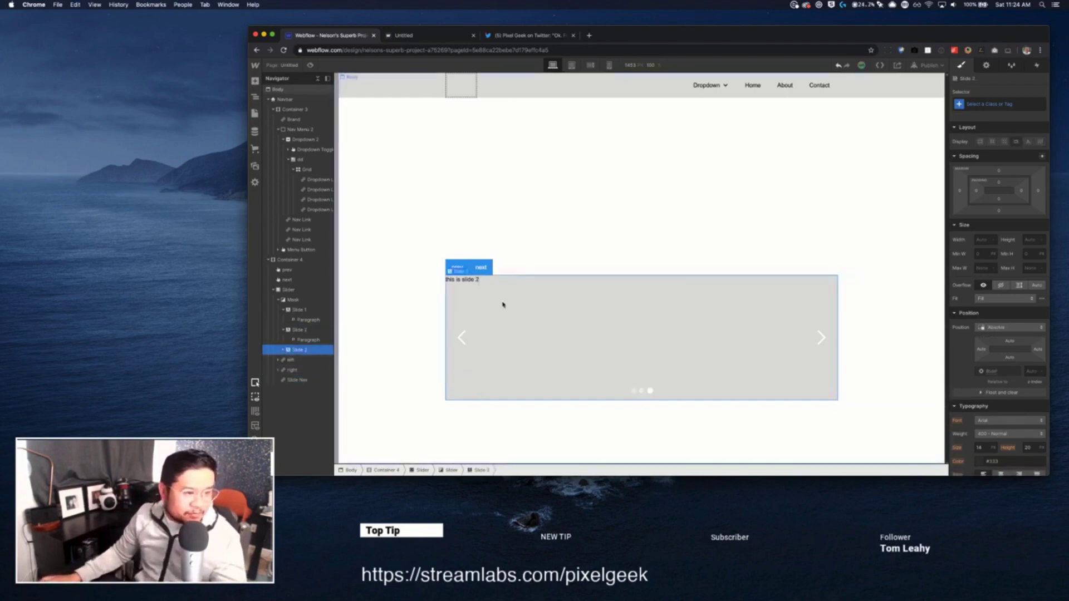
click(477, 283)
click(506, 279)
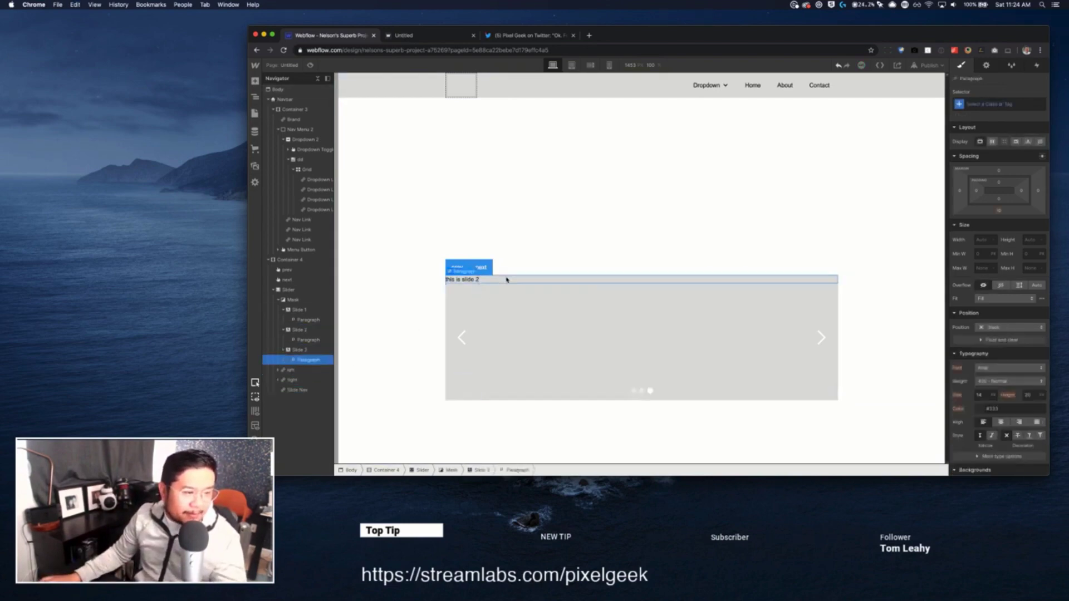
double_click(531, 280)
text(3)
key(Escape)
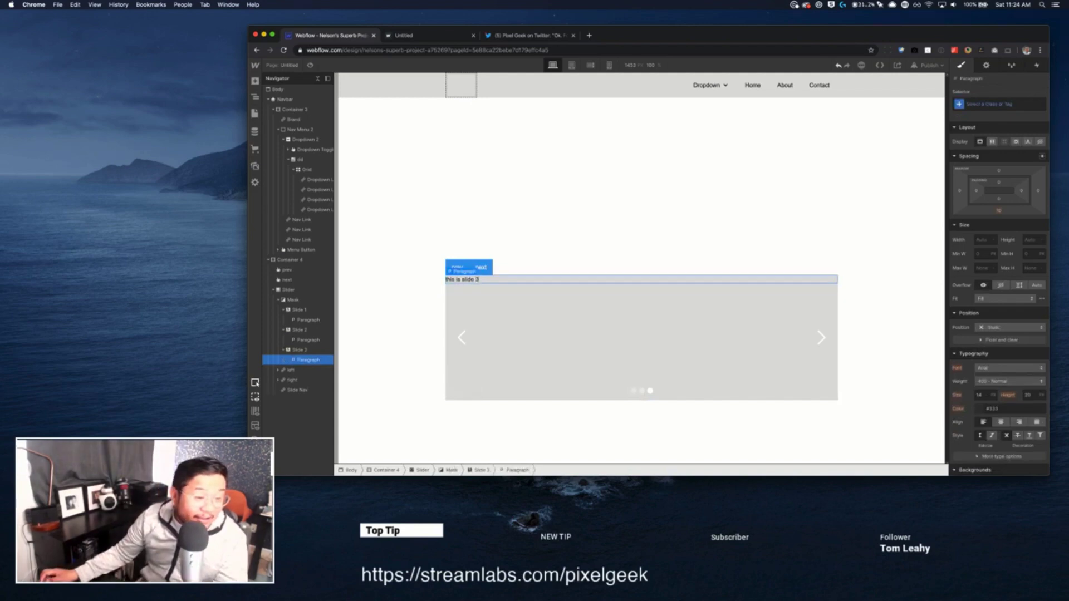
click(621, 390)
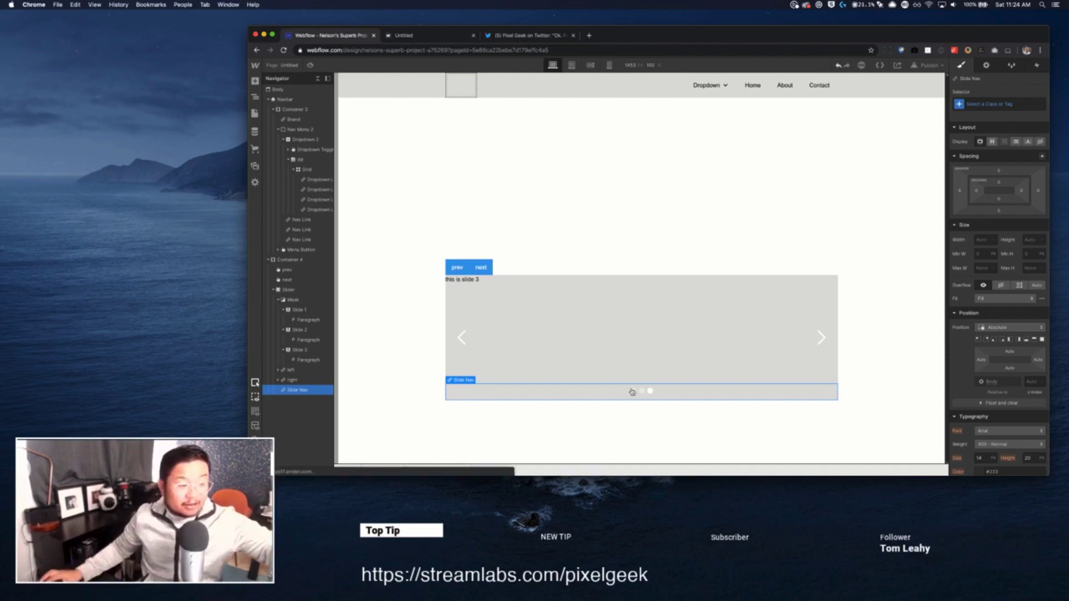
Preview the page and click the dots to move the slider between slides 2 and 3
key(super+shift+p)
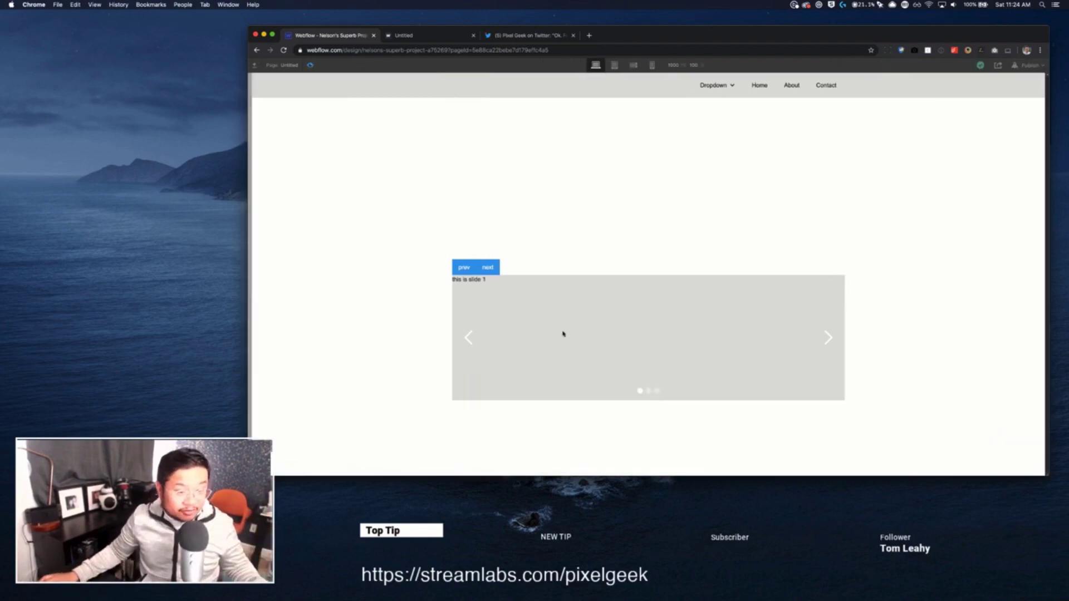
click(647, 391)
click(655, 391)
click(648, 392)
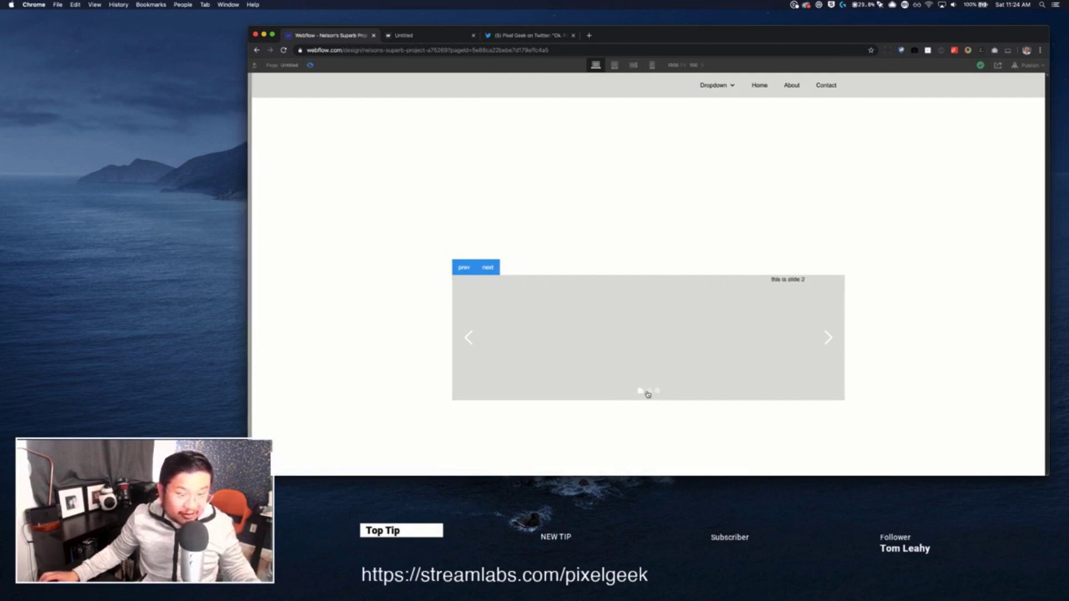
click(656, 392)
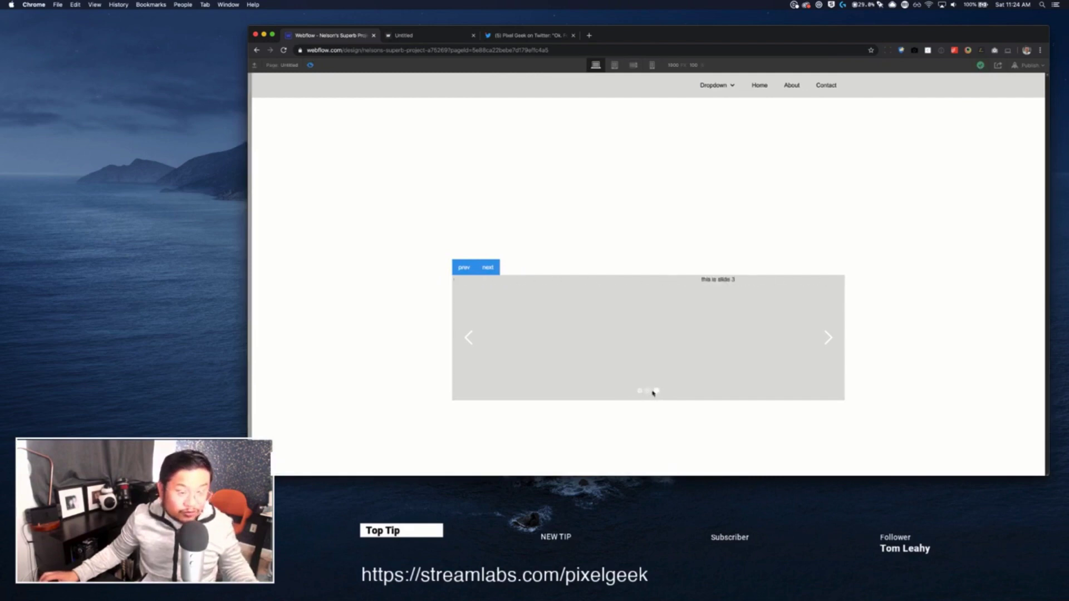
click(646, 391)
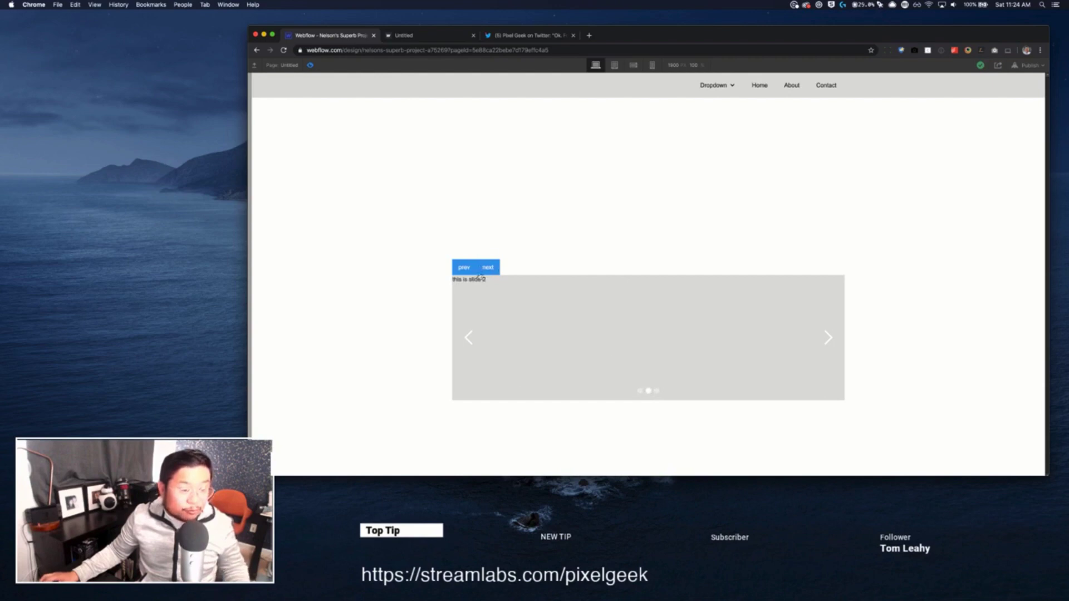
Exit preview, duplicate the next button, and relabel the first copy 'slide 1'
click(310, 64)
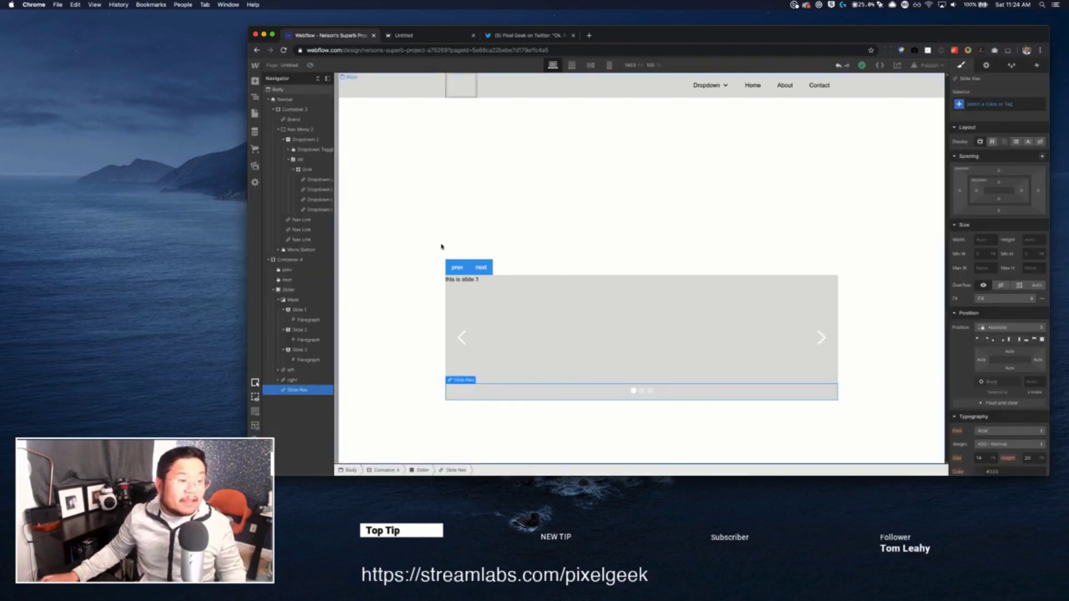
click(480, 267)
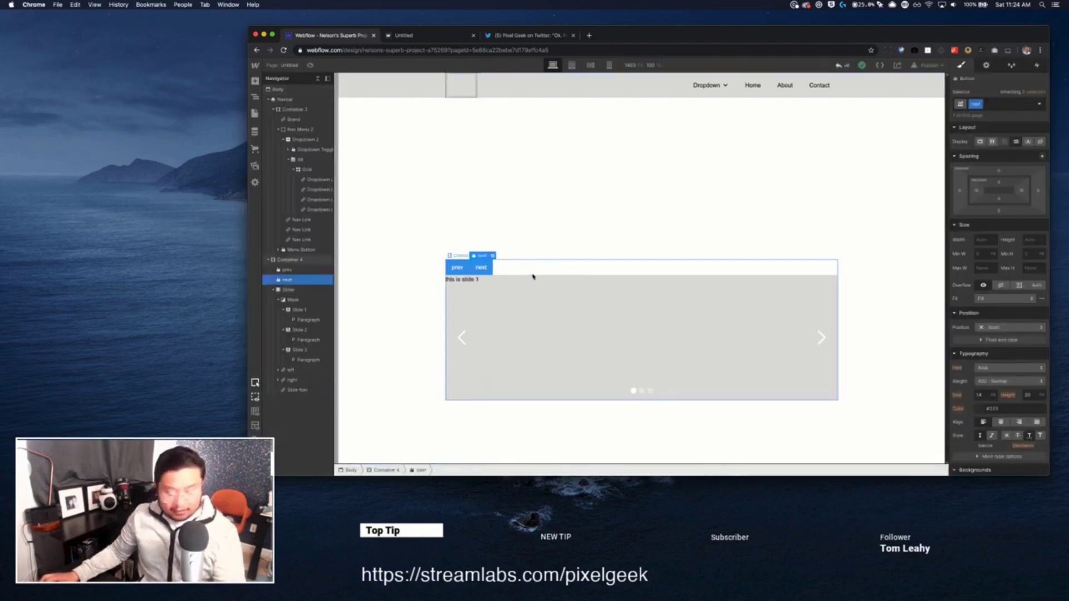
key(super+d)
key(super+d)
key(super+d)
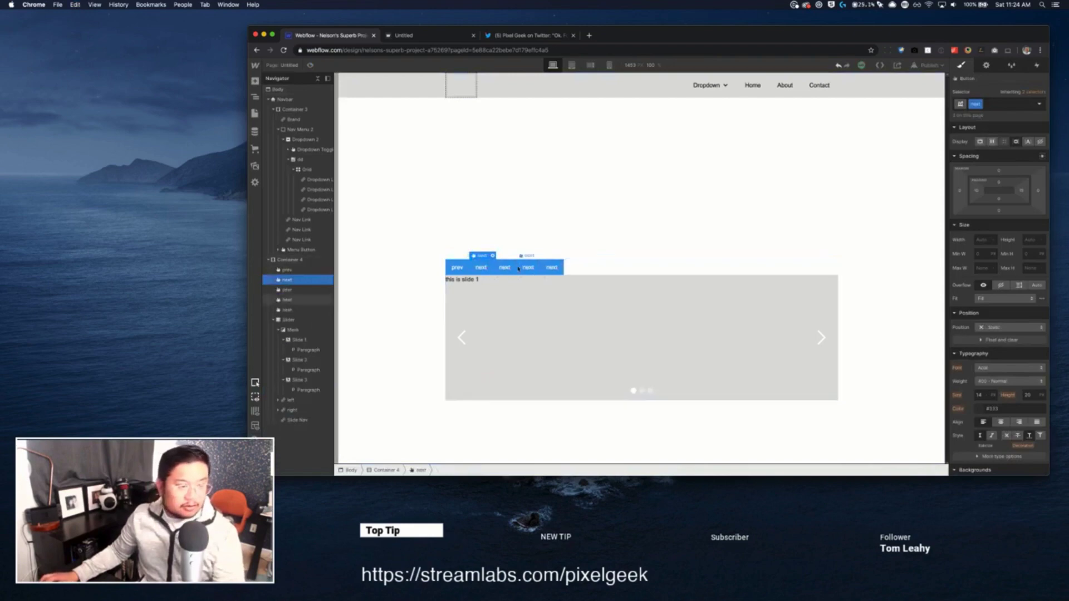
click(504, 267)
double_click(505, 268)
text(slide)
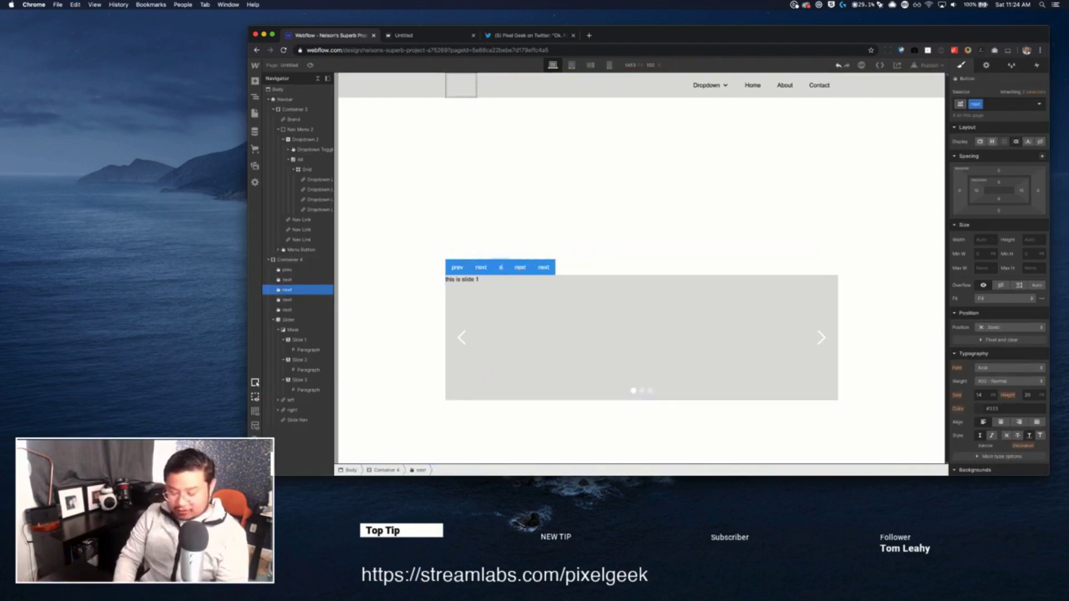
key(Escape)
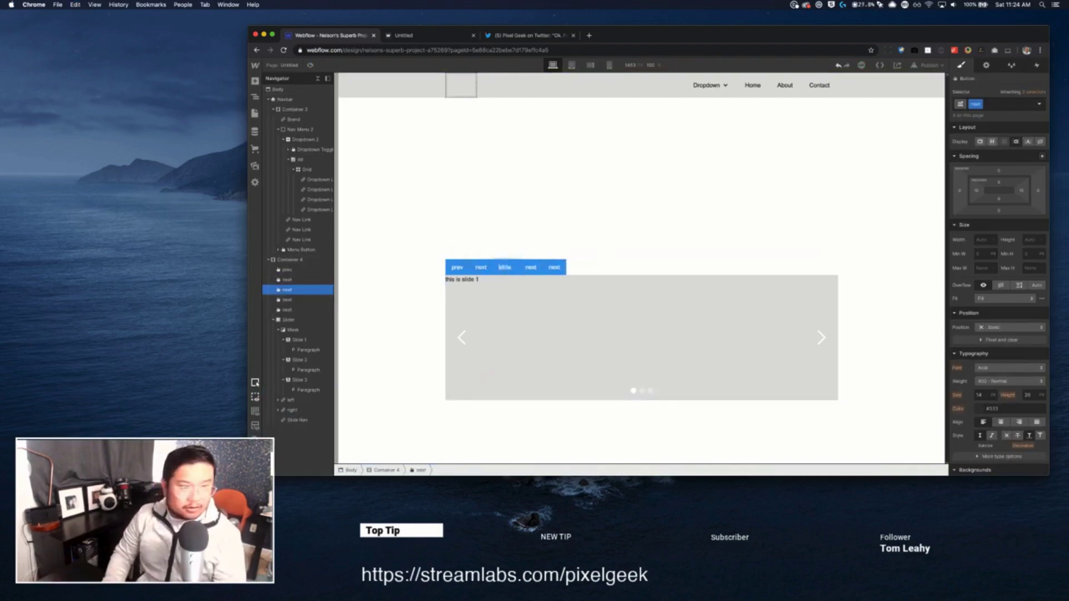
text(1)
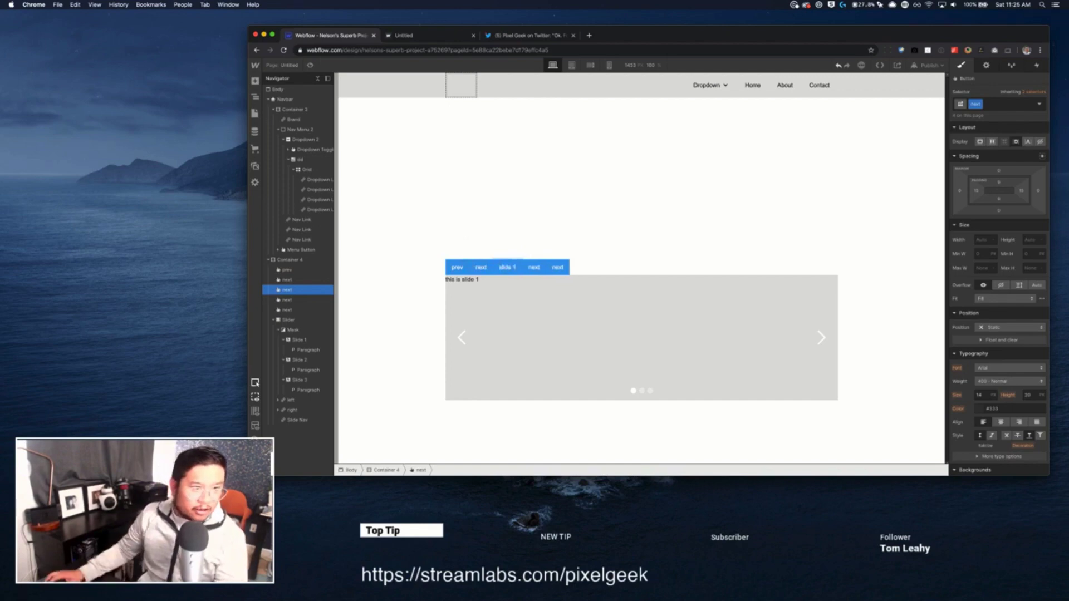
Relabel the remaining copies 'slide 2' and 'slide 3', then reselect the slide 1 button
click(533, 268)
double_click(533, 268)
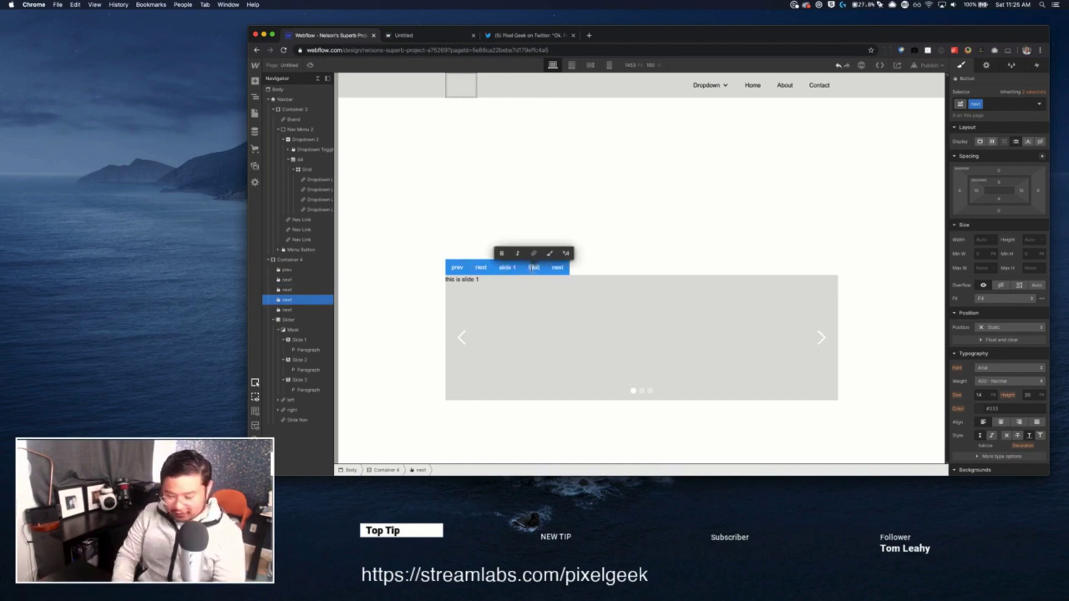
text(slide 2)
key(Escape)
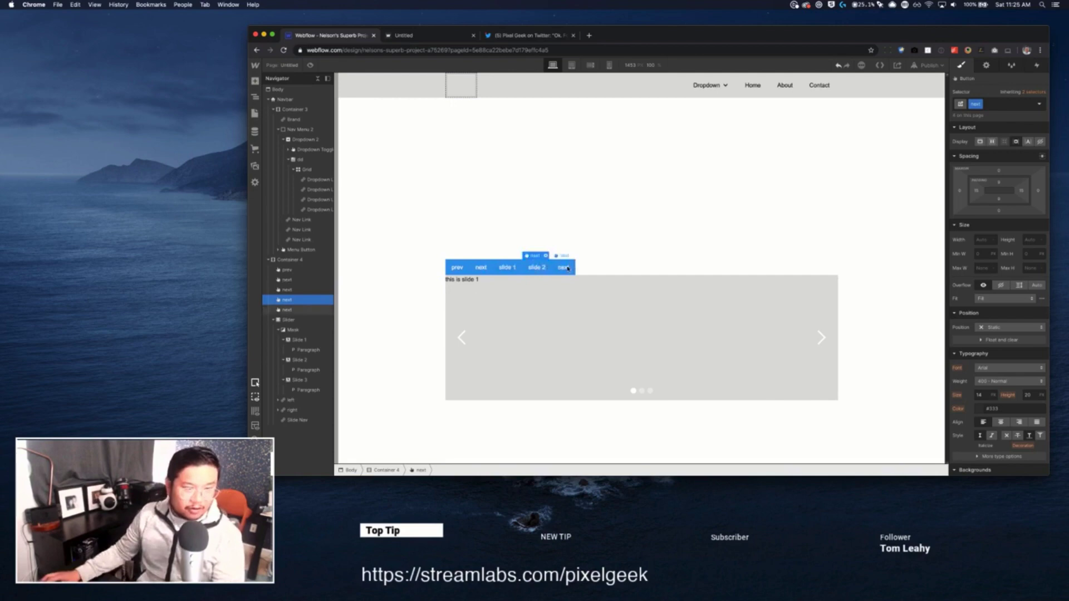
click(567, 268)
double_click(567, 269)
text(slide)
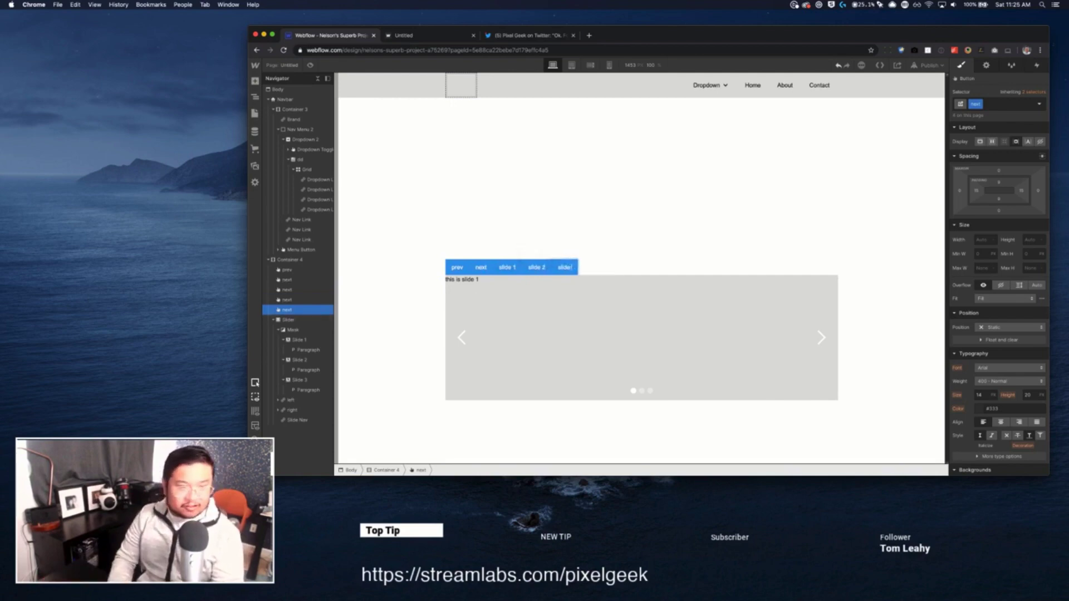
text( 3)
key(Escape)
click(513, 265)
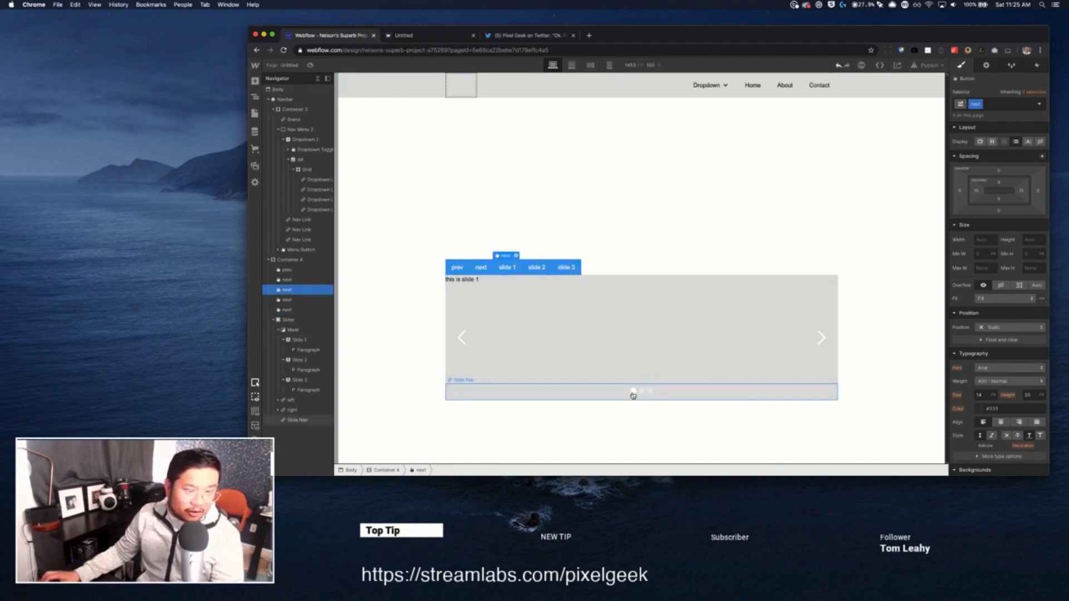
click(539, 266)
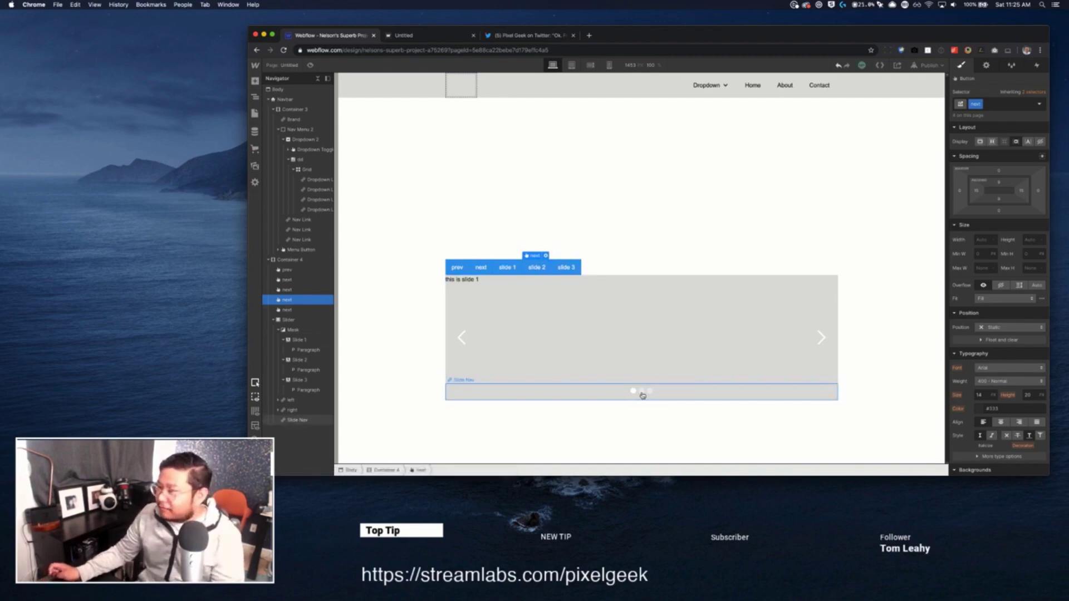
click(508, 270)
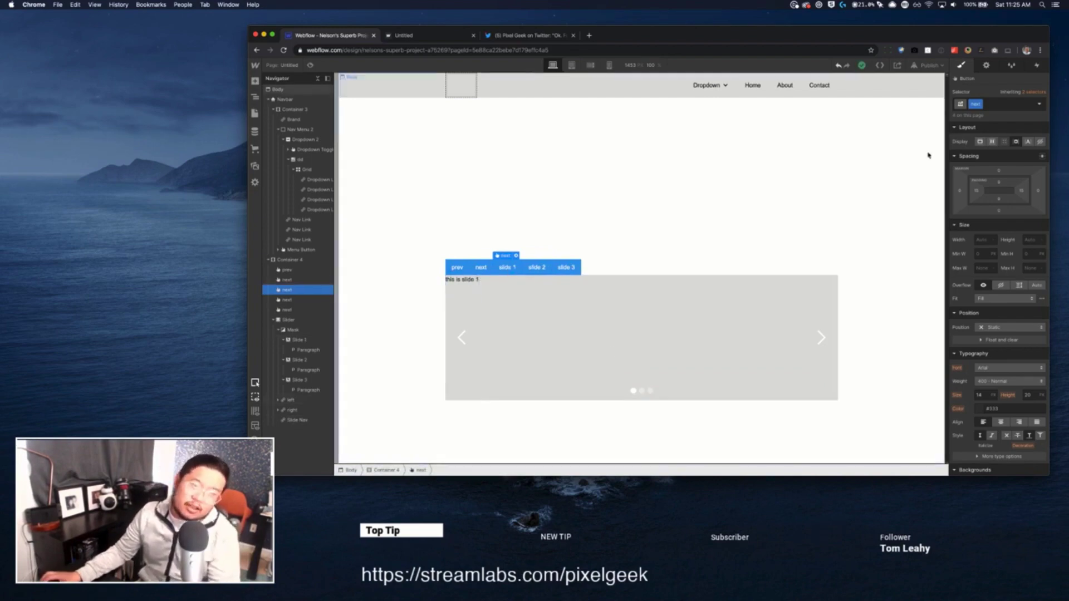
Replace the slide 1 button's next class with a new 'slide 1' class
click(979, 106)
click(980, 135)
click(986, 102)
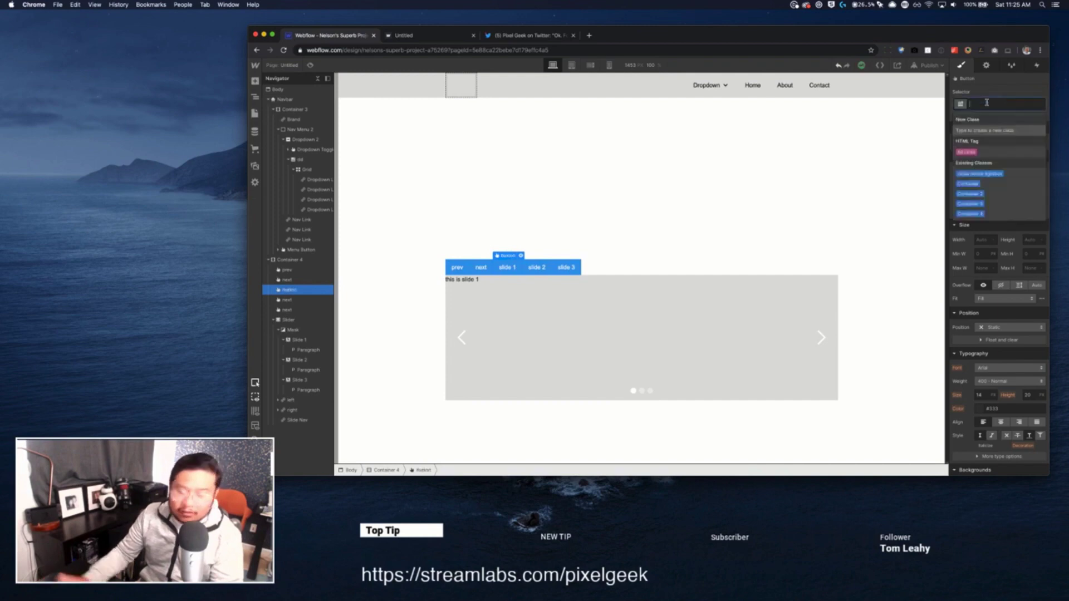
text(slide 1)
key(Return)
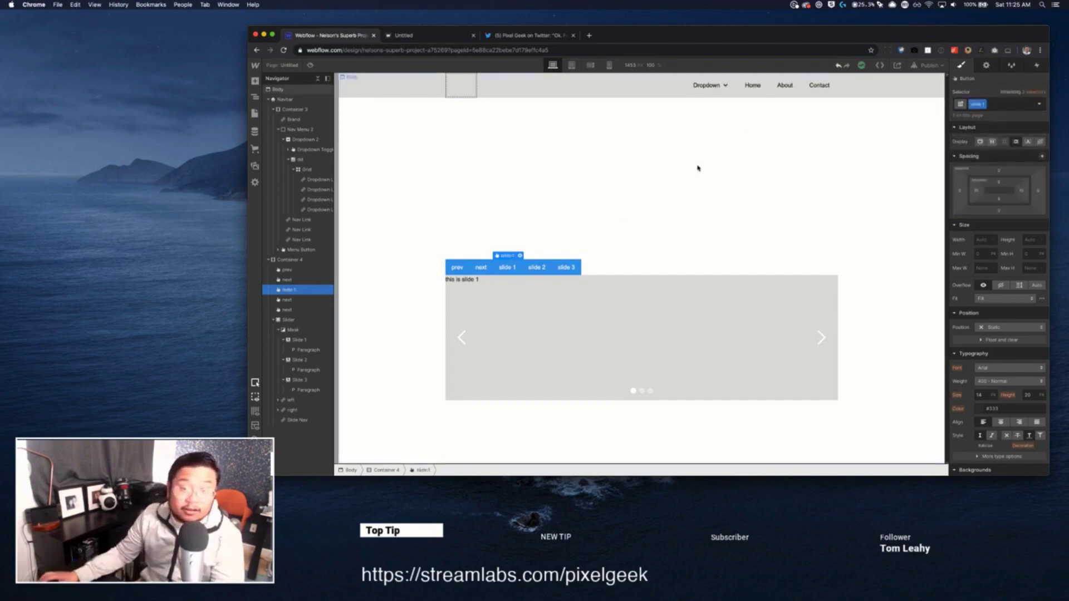
Replace the slide 2 button's next class with a new 'slide 2' class
click(537, 267)
click(978, 105)
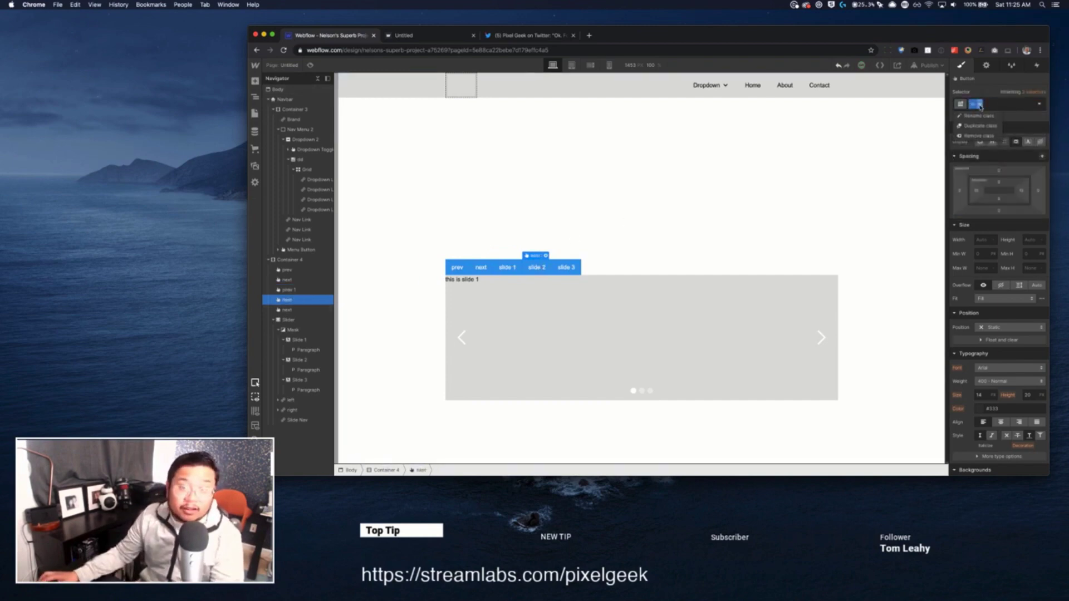
click(979, 135)
click(987, 103)
text(slide 2)
key(Return)
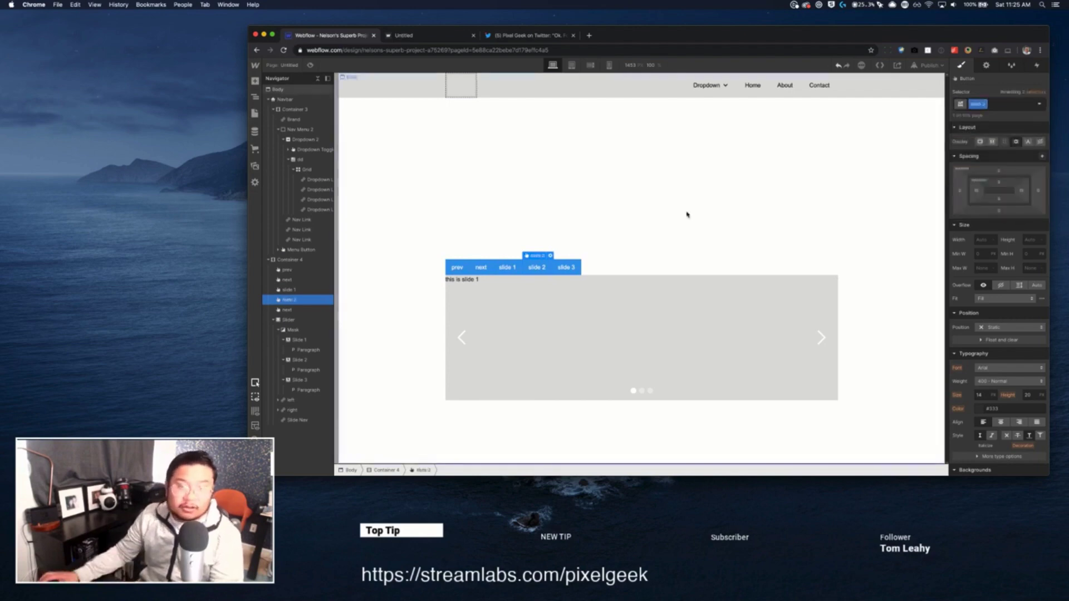
Replace the slide 3 button's next class with a new 'slide 3' class
click(566, 267)
click(978, 105)
click(980, 135)
click(986, 104)
text(slide 3)
key(Return)
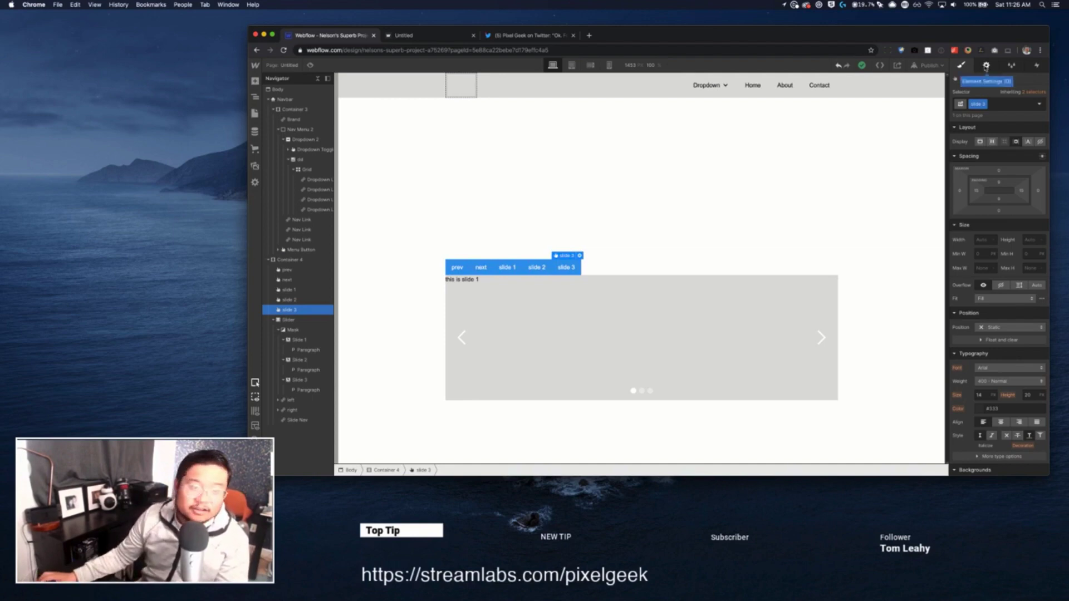
click(504, 268)
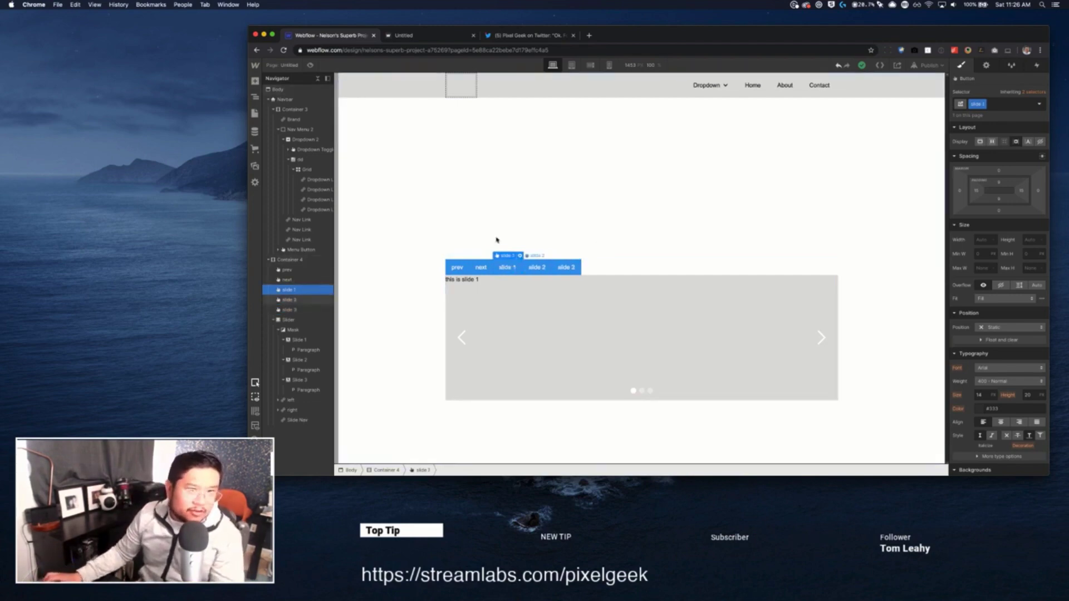
Review the right-arrow click code in the Untitled page's custom code settings, then close them
click(282, 66)
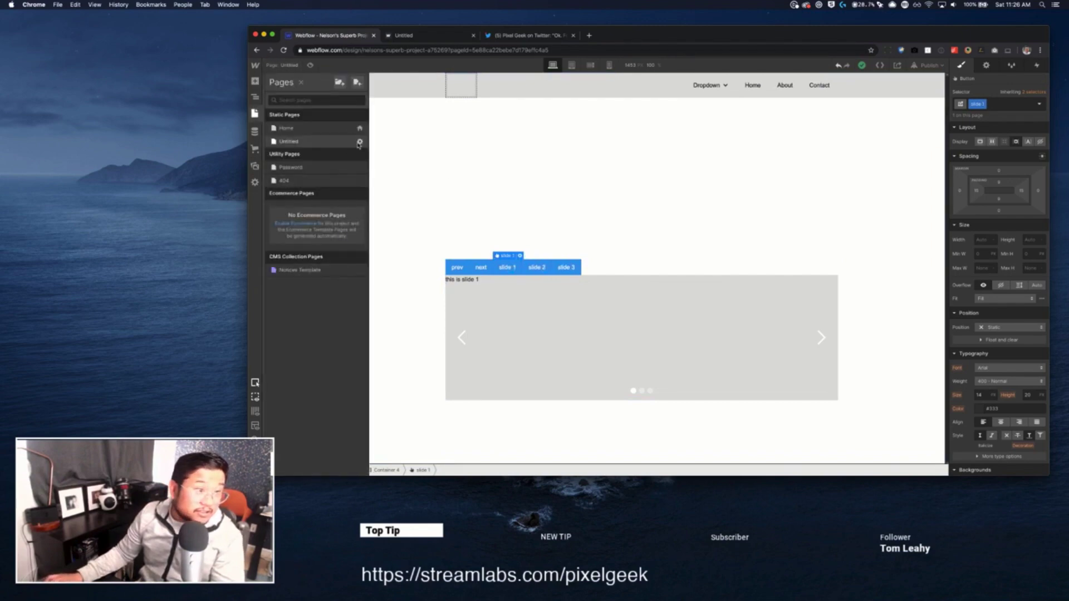
click(359, 142)
scroll(496, 321, down, 15)
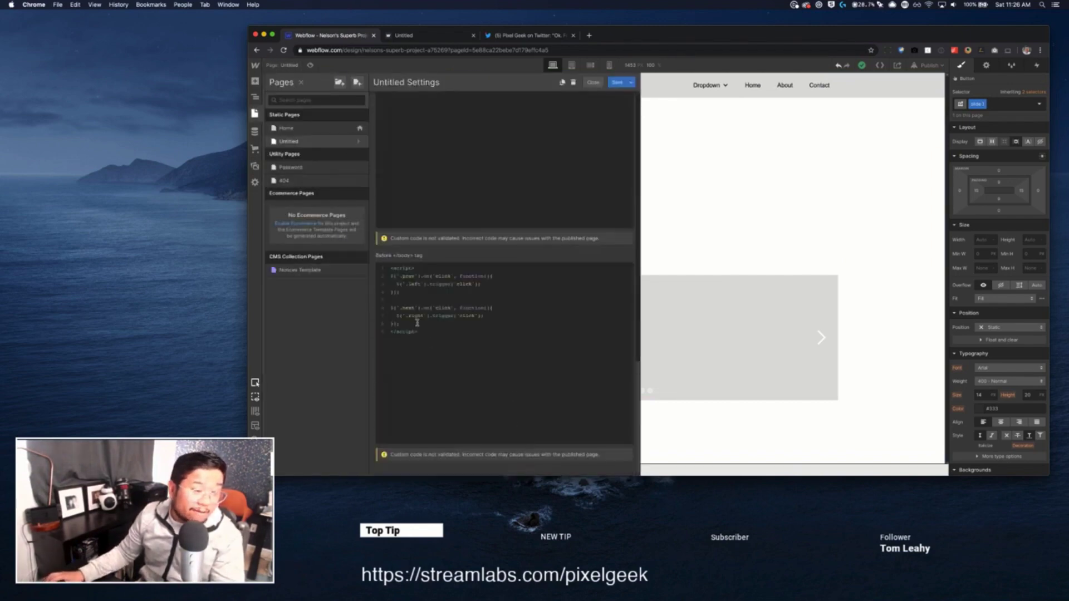
mouse_move(414, 323)
mouse_down()
mouse_move(393, 284)
mouse_move(404, 317)
mouse_up()
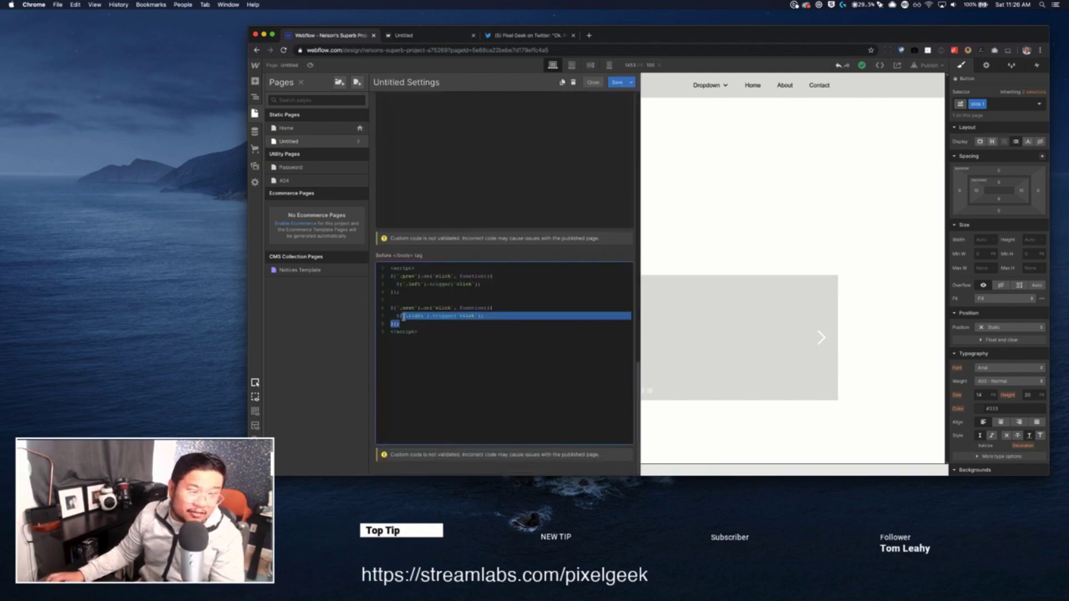
click(403, 317)
click(685, 369)
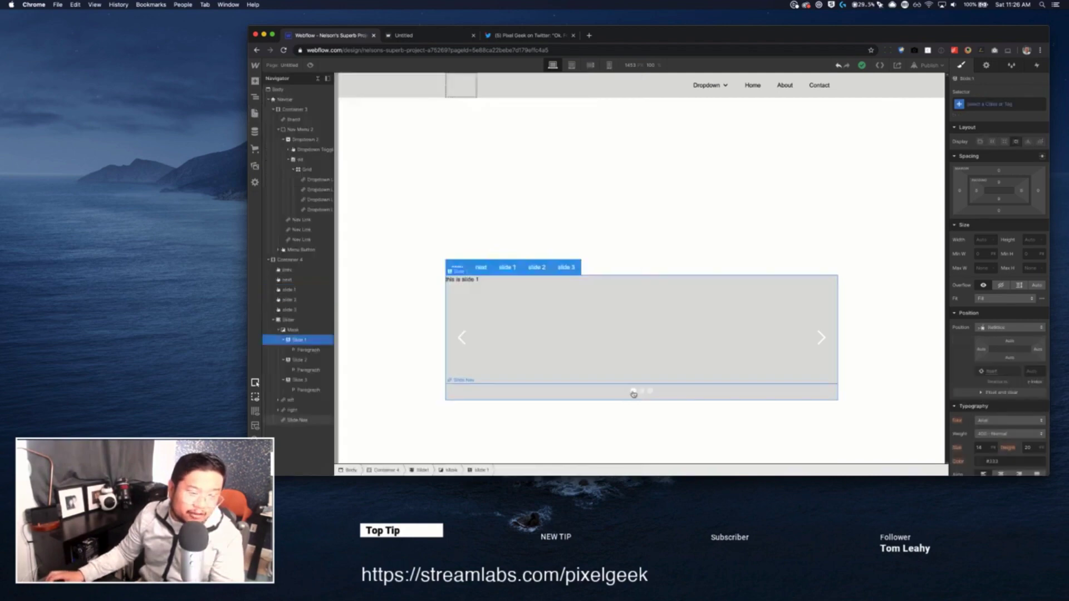
Give the slider's dot navigation the class 'slide nav' and publish the site
click(633, 394)
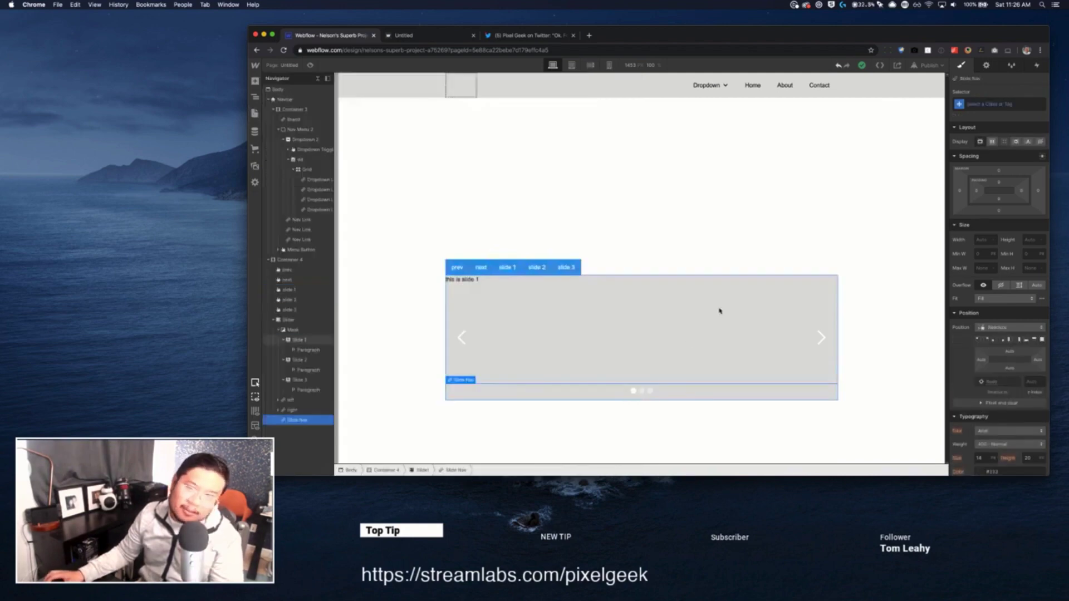
key(super+Return)
text(slide nav)
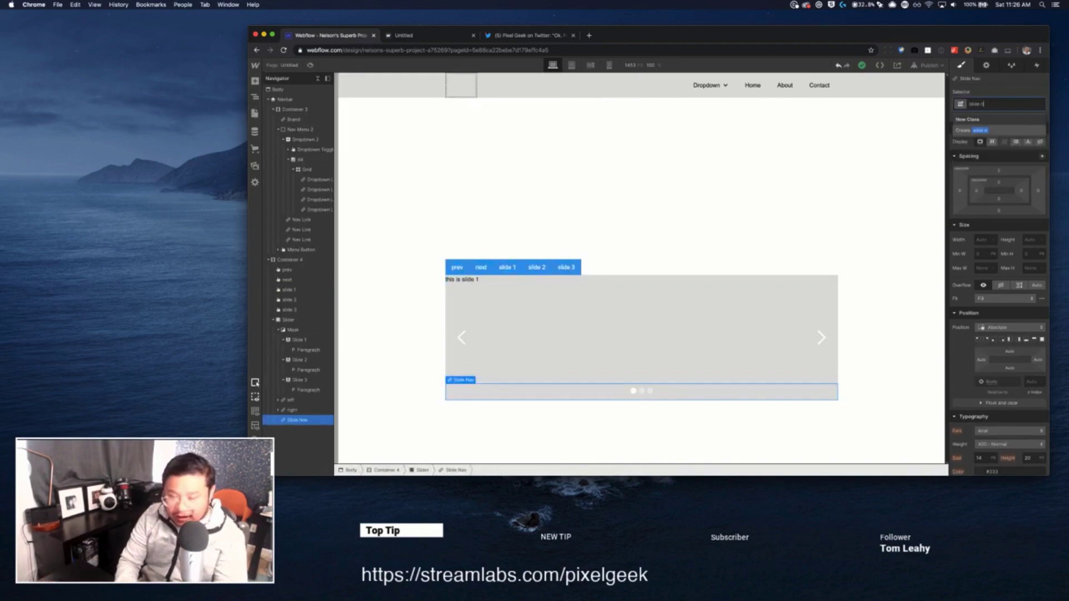
key(Return)
click(925, 67)
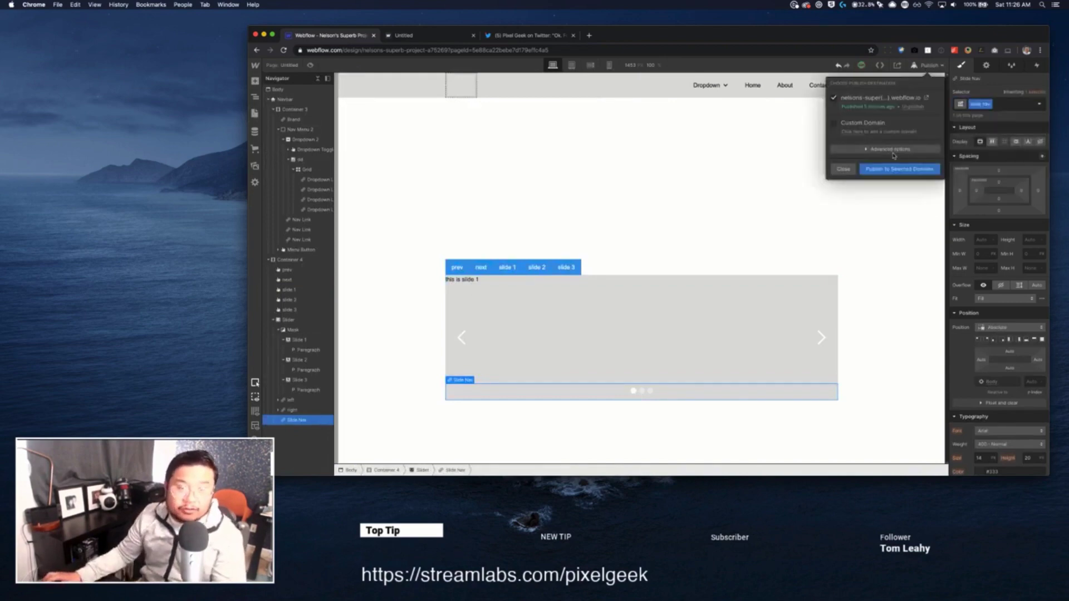
click(885, 168)
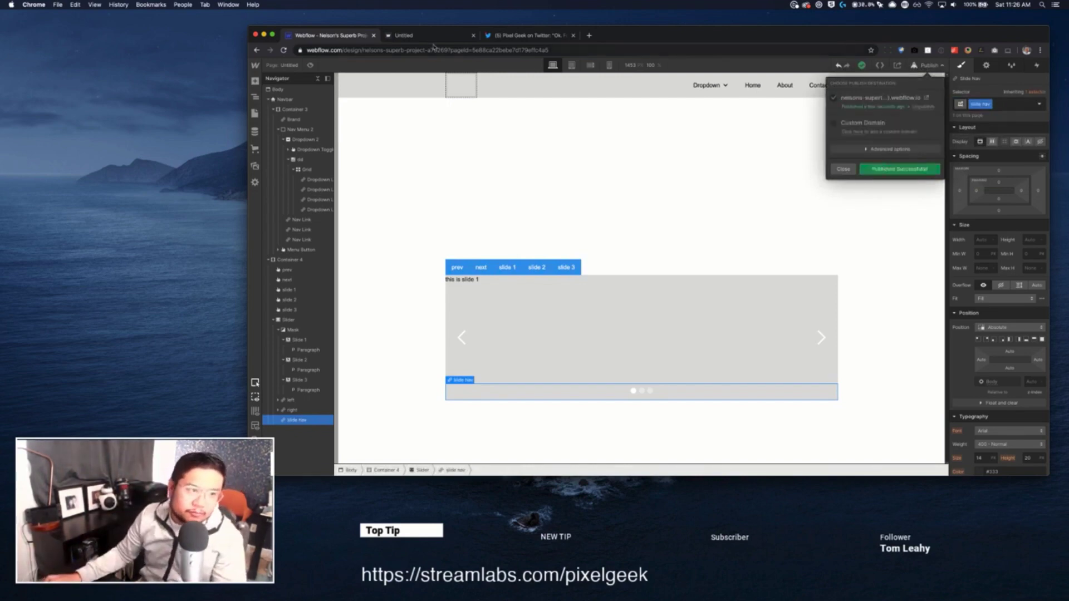
On the published site, inspect the active slider dot in DevTools with the console closed
click(885, 98)
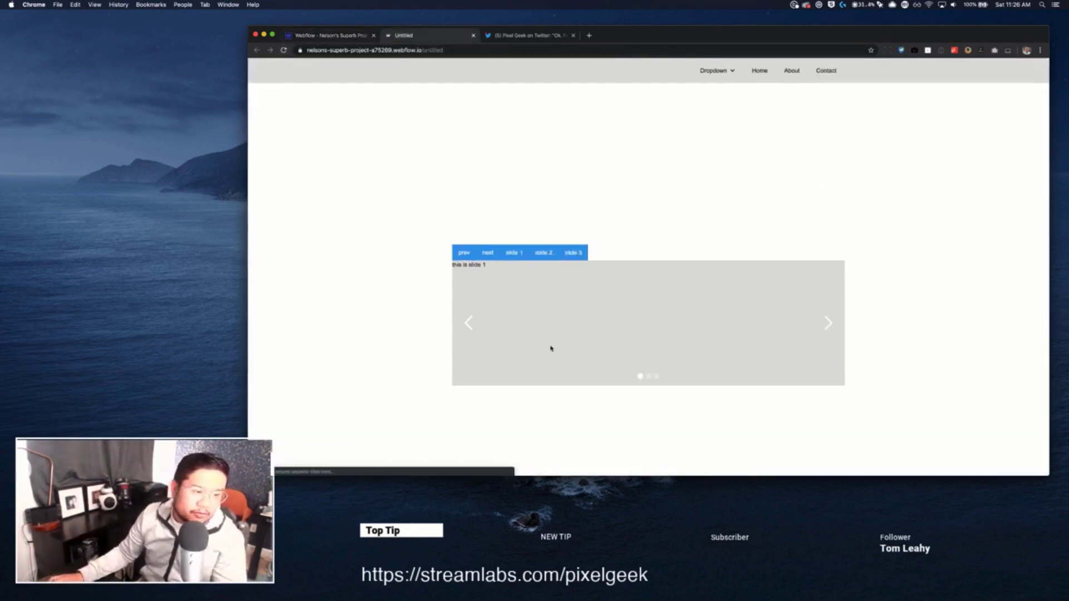
right_click(637, 377)
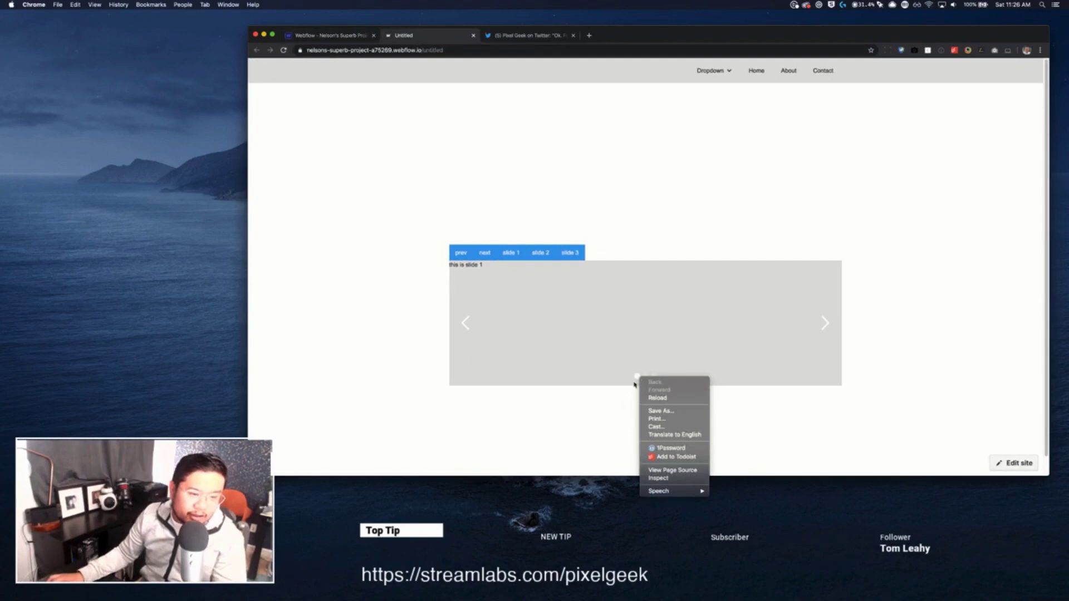
click(637, 377)
right_click(637, 375)
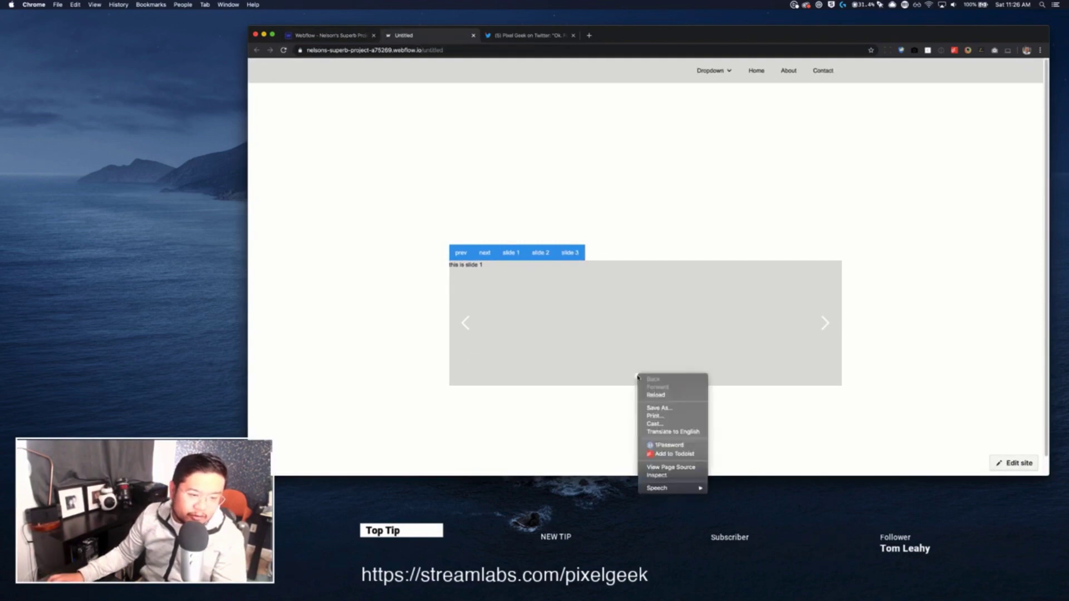
click(658, 475)
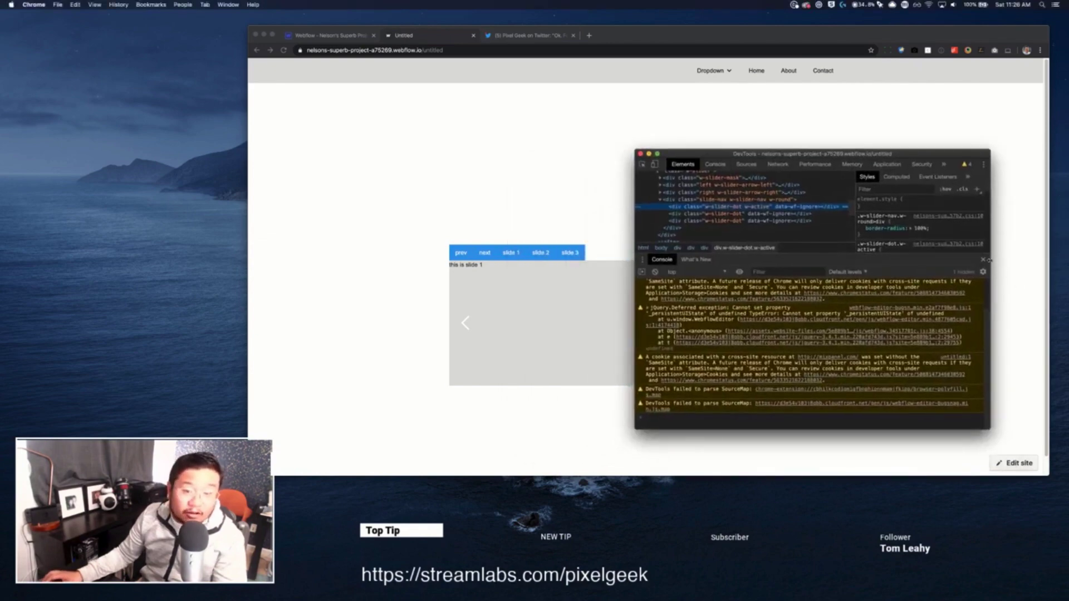
click(983, 259)
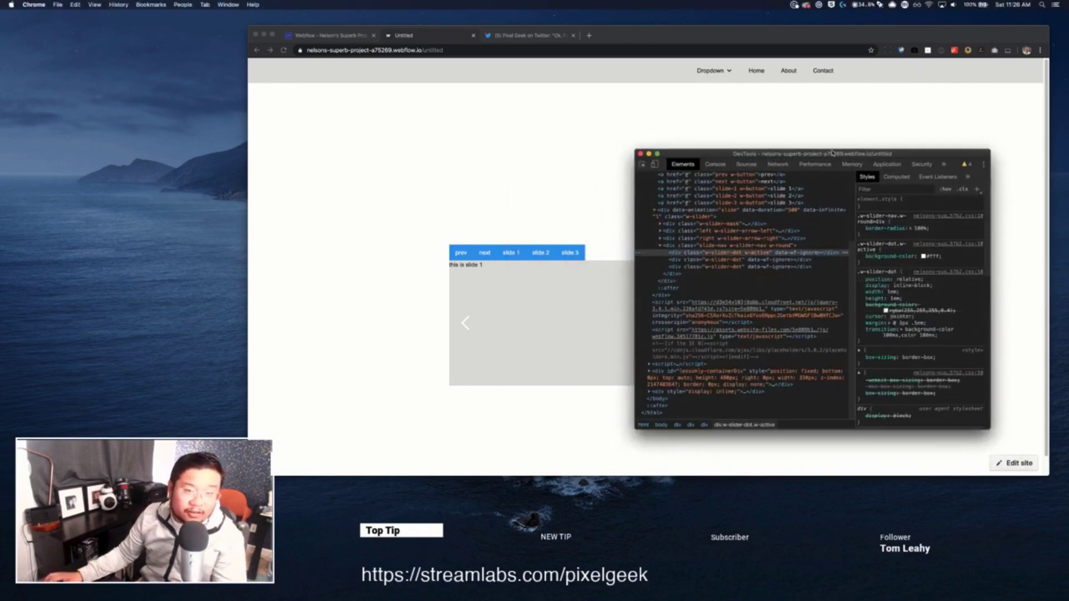
drag(833, 152, 835, 94)
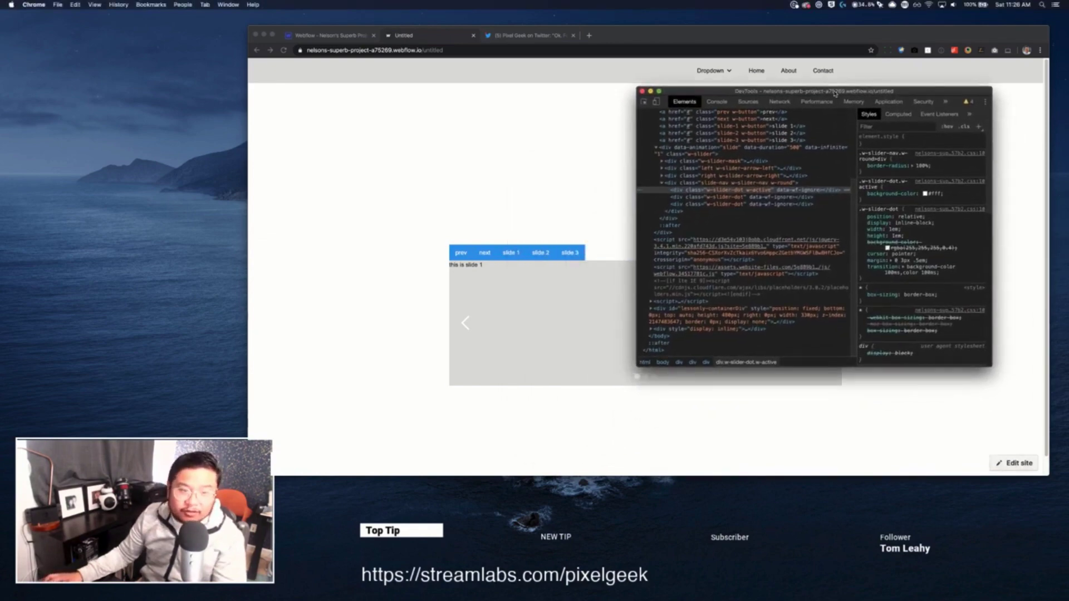
Compare the first, second and third w-slider-dot elements, then bring the page back to front
click(726, 197)
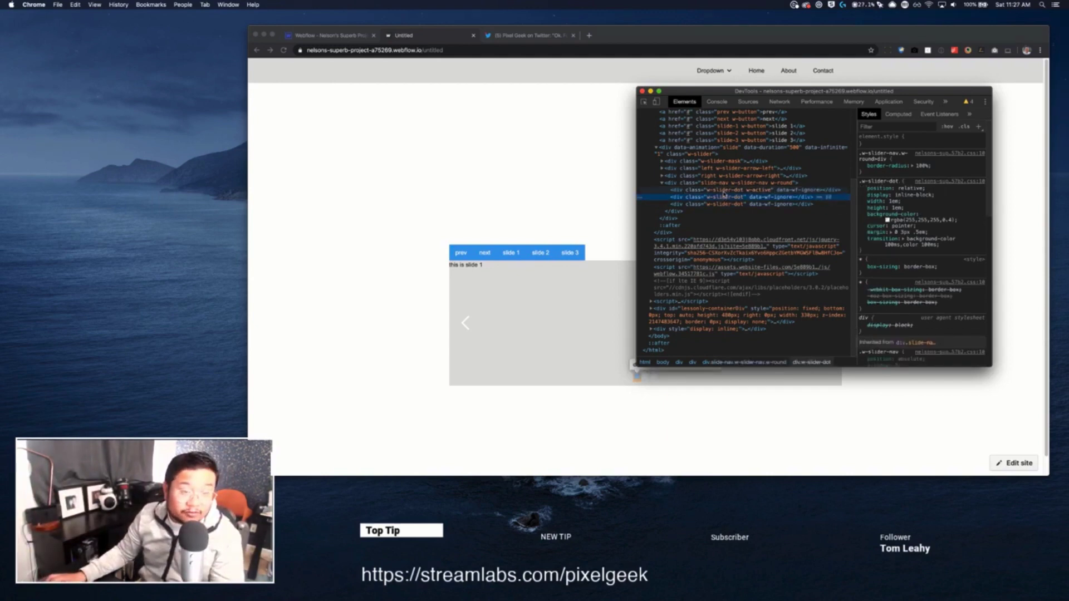
click(724, 191)
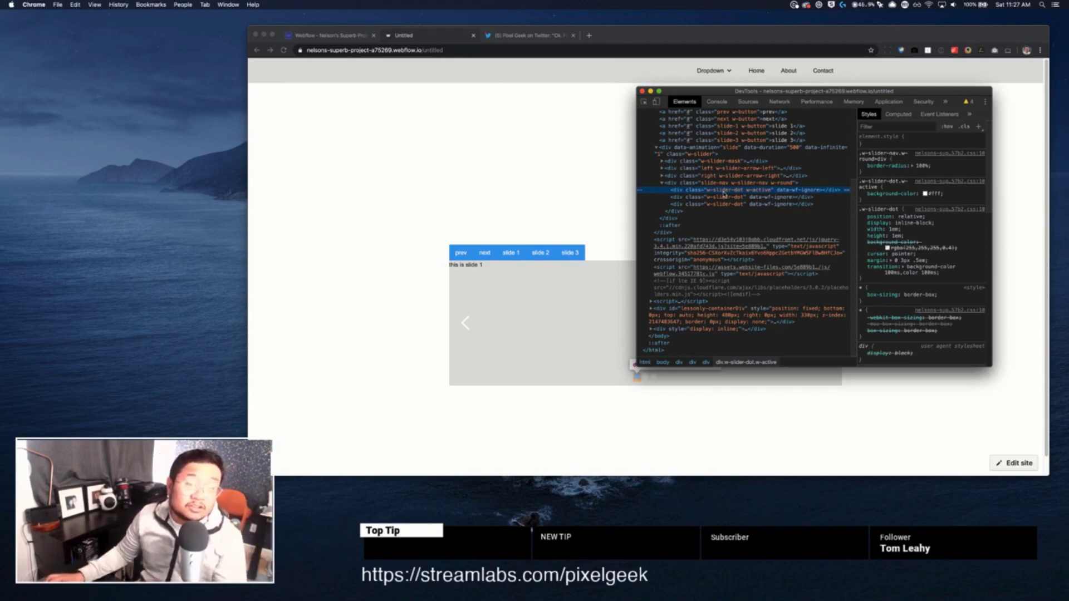
click(725, 197)
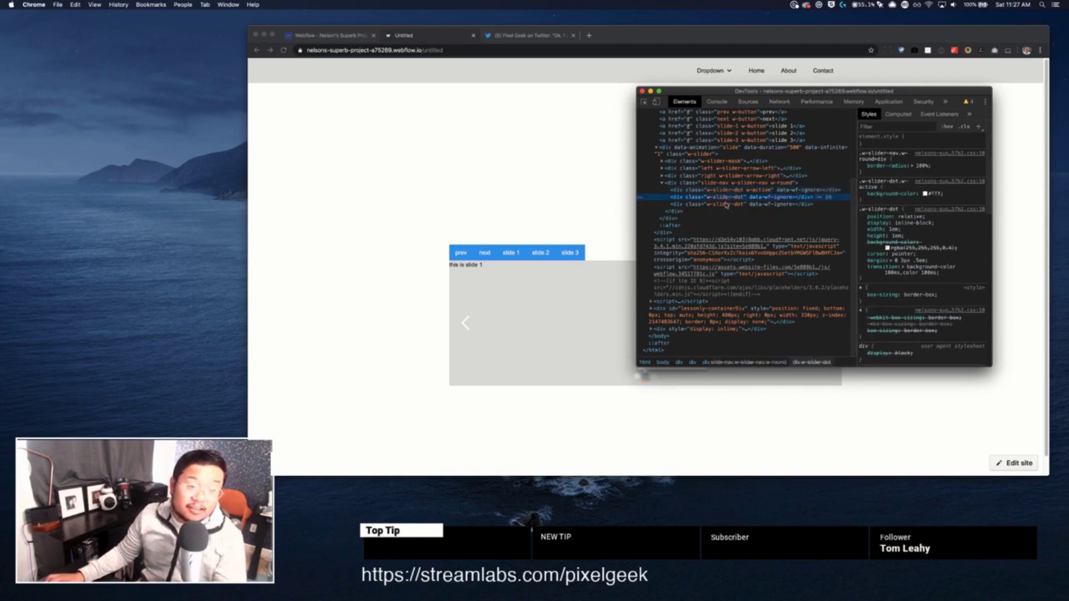
click(732, 190)
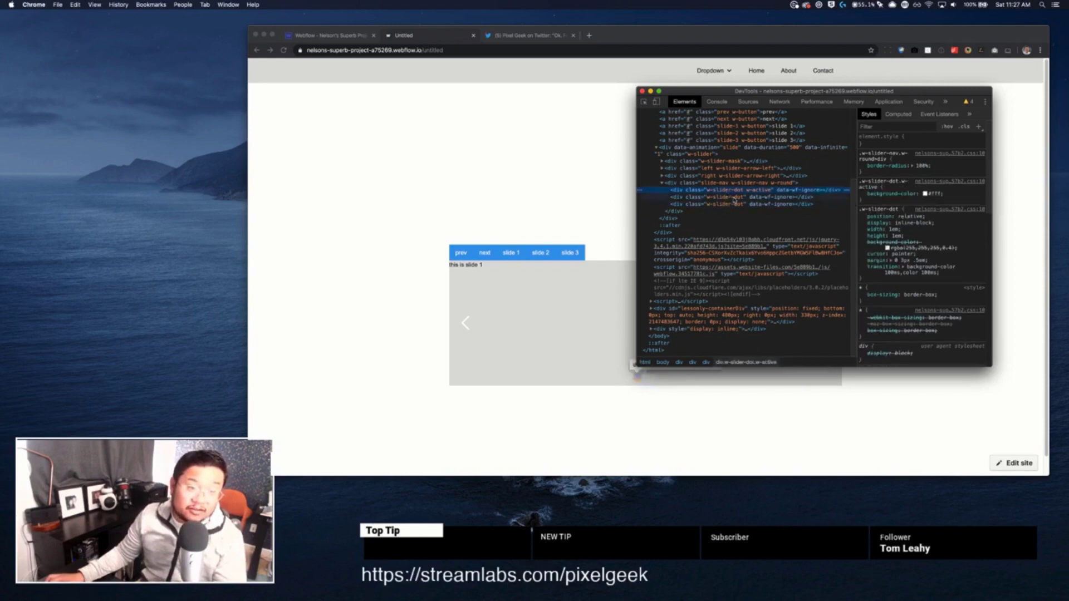
click(733, 198)
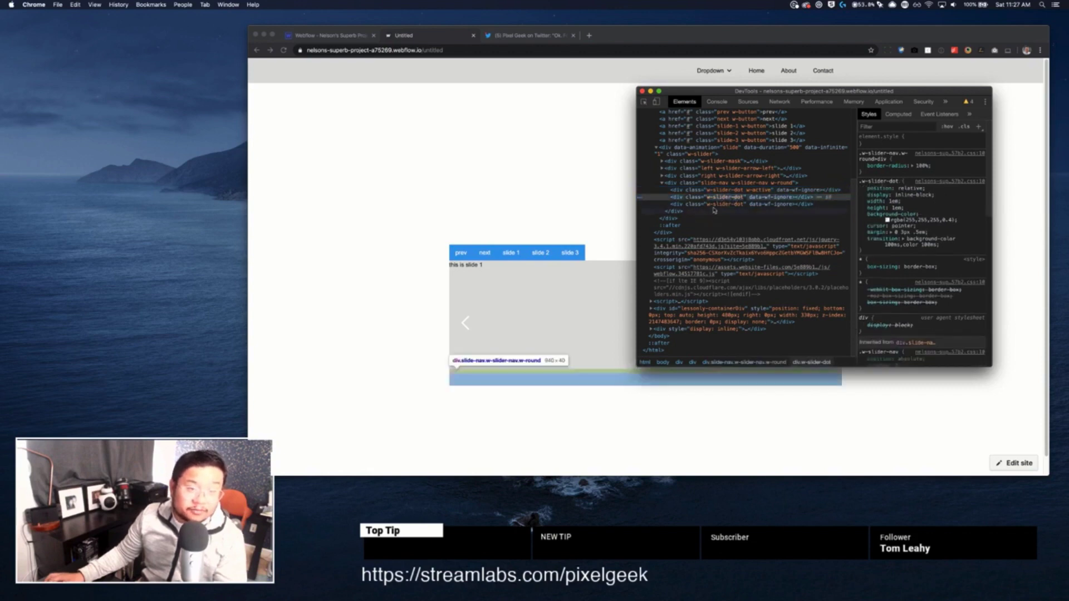
click(755, 204)
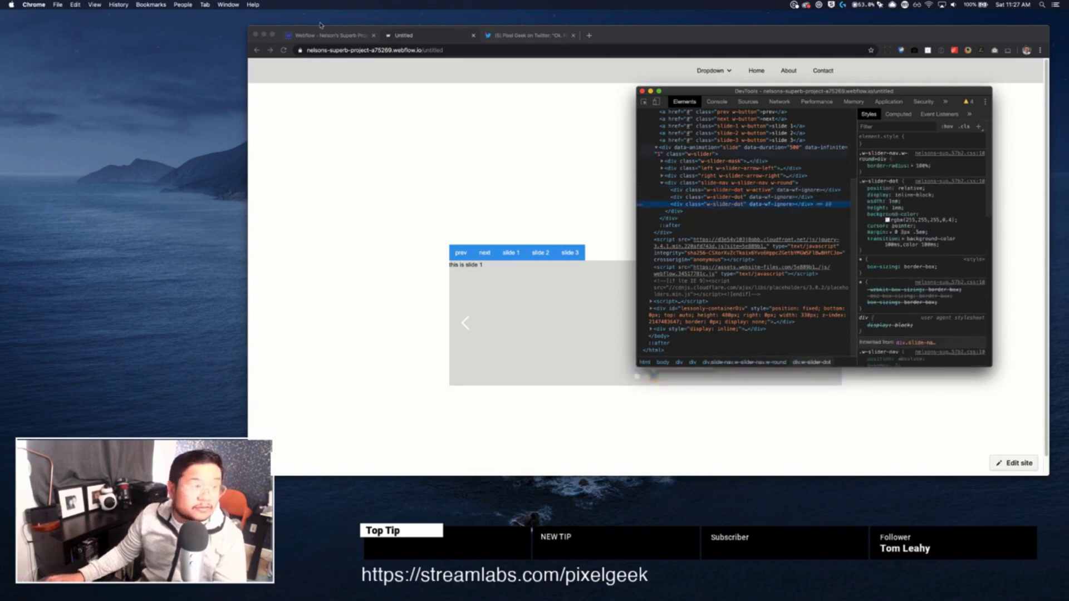
click(525, 108)
Dismiss the publish popup and open the before-body custom code, adding blank lines for new code
click(328, 35)
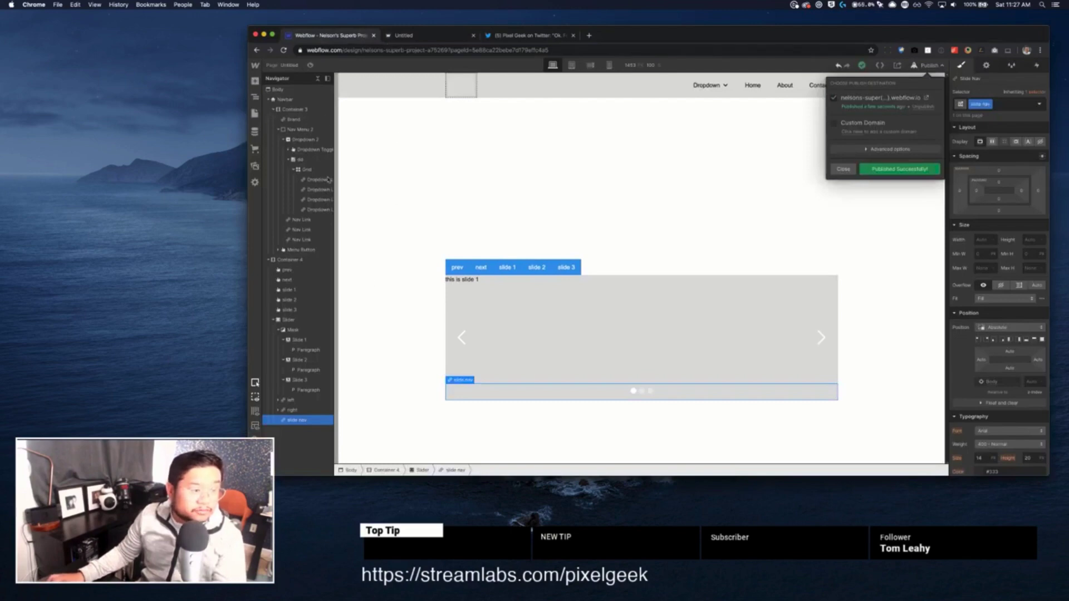
click(315, 71)
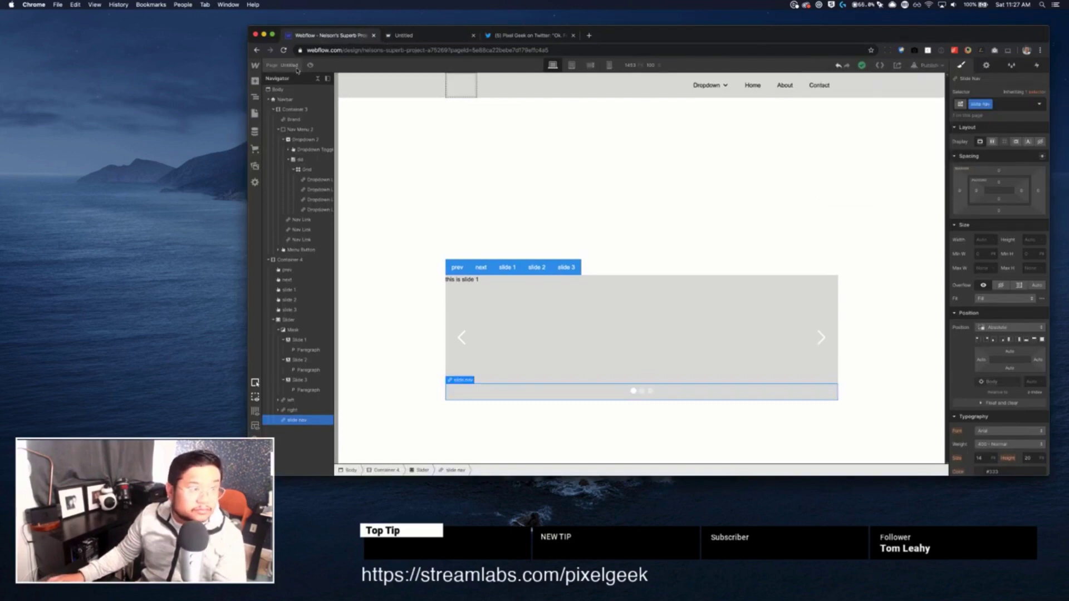
click(289, 65)
scroll(492, 364, down, 10)
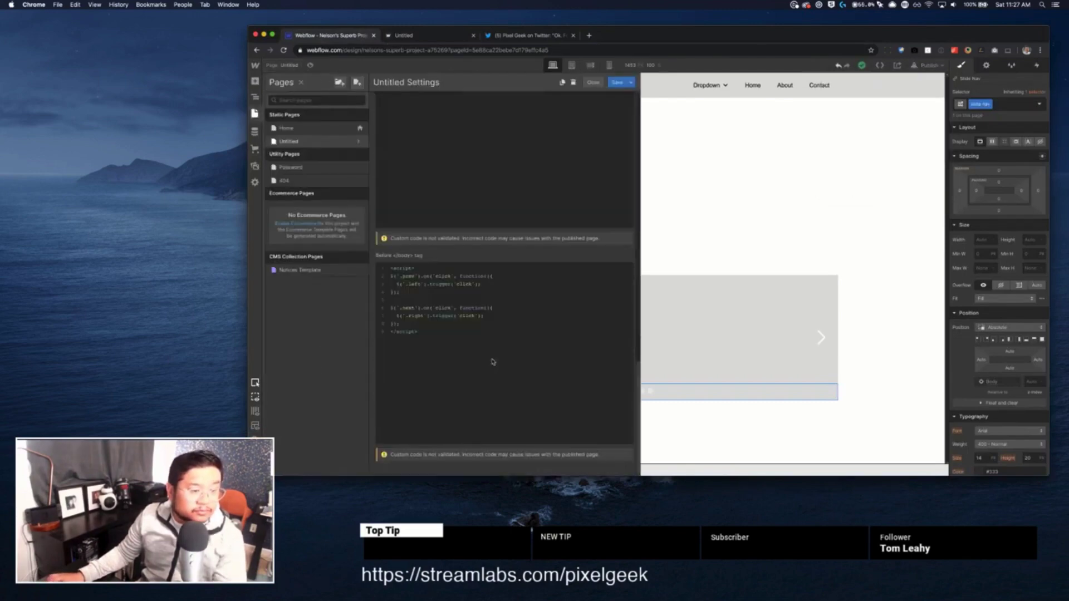
click(448, 327)
key(Return)
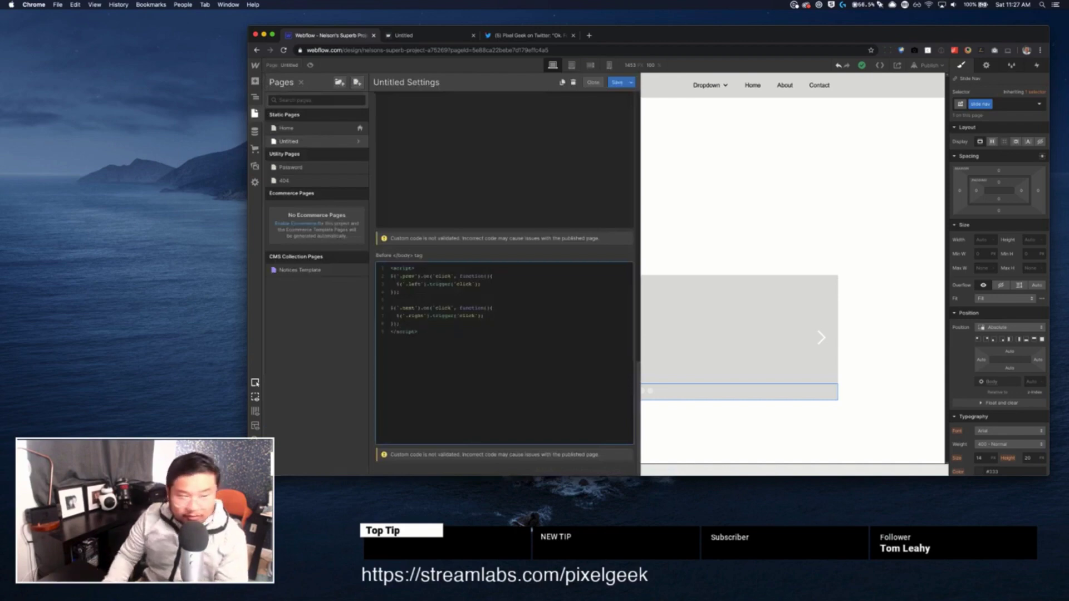
key(Return)
key(Return)
text($('.slider-dot)
key(Return)
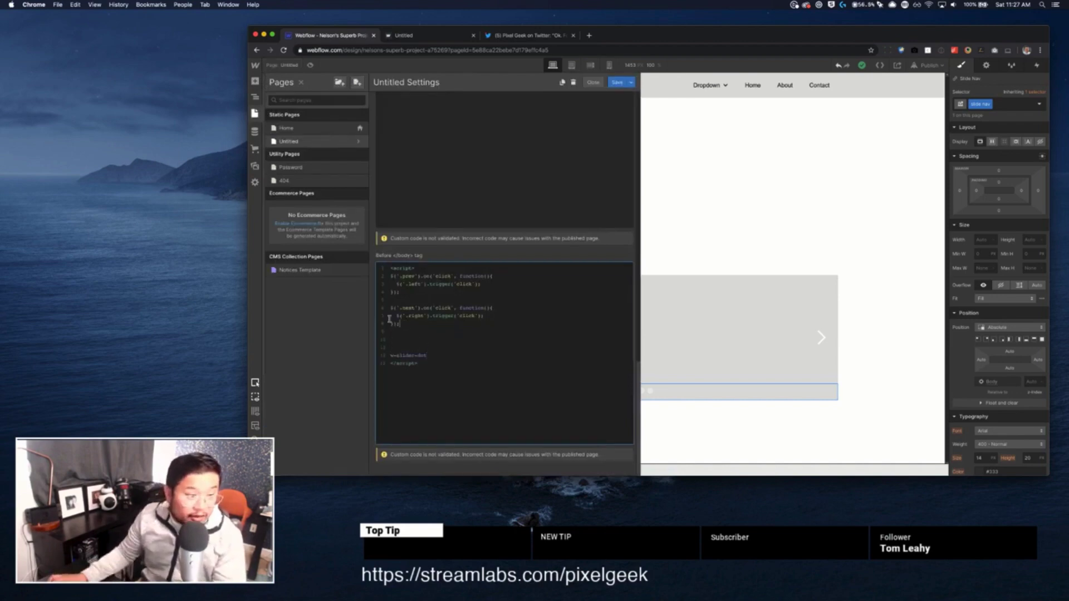
Paste a copy of the .next click handler and rename its selector to .slide-1
drag(375, 309, 376, 327)
key(super+c)
click(403, 342)
key(super+v)
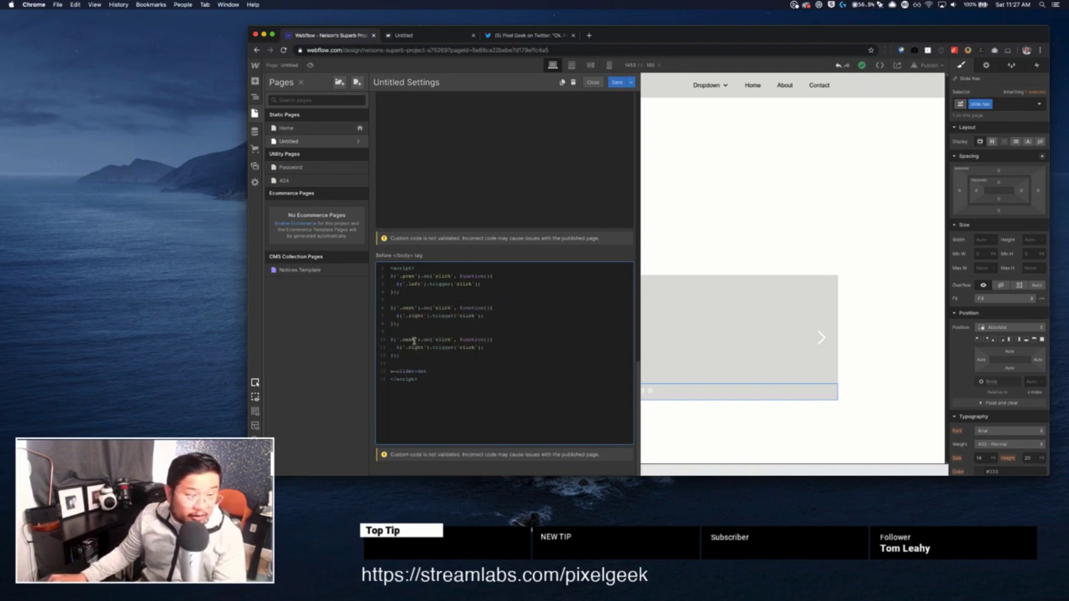
double_click(408, 339)
text(slide)
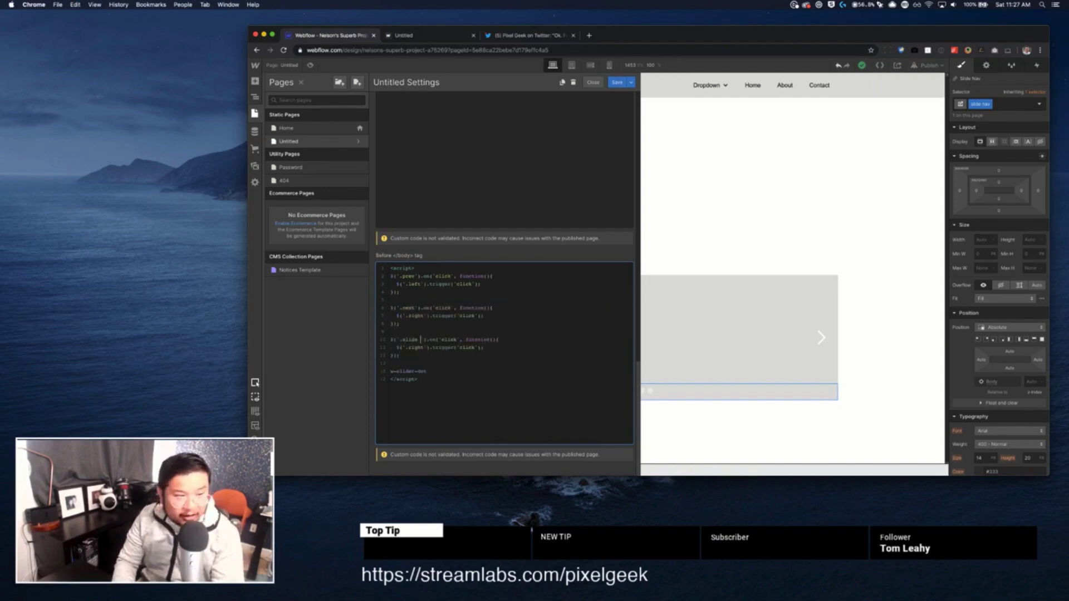
text(-1)
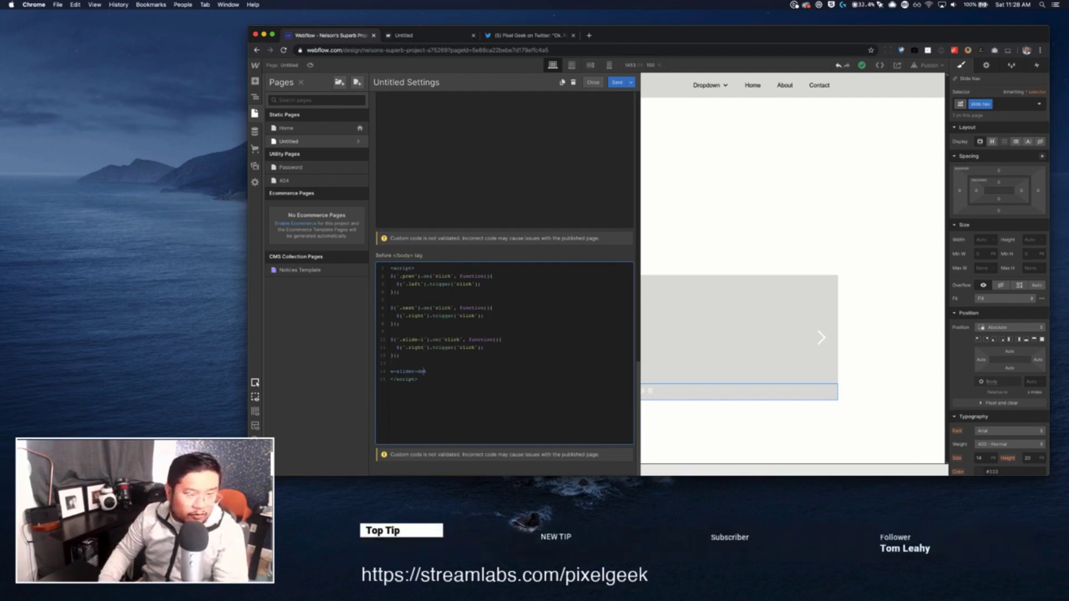
Make the .slide-1 handler trigger .w-slider-dot instead of .right, then open a new browser tab
key(super+shift+Left)
key(super+x)
click(390, 355)
double_click(412, 347)
key(super+v)
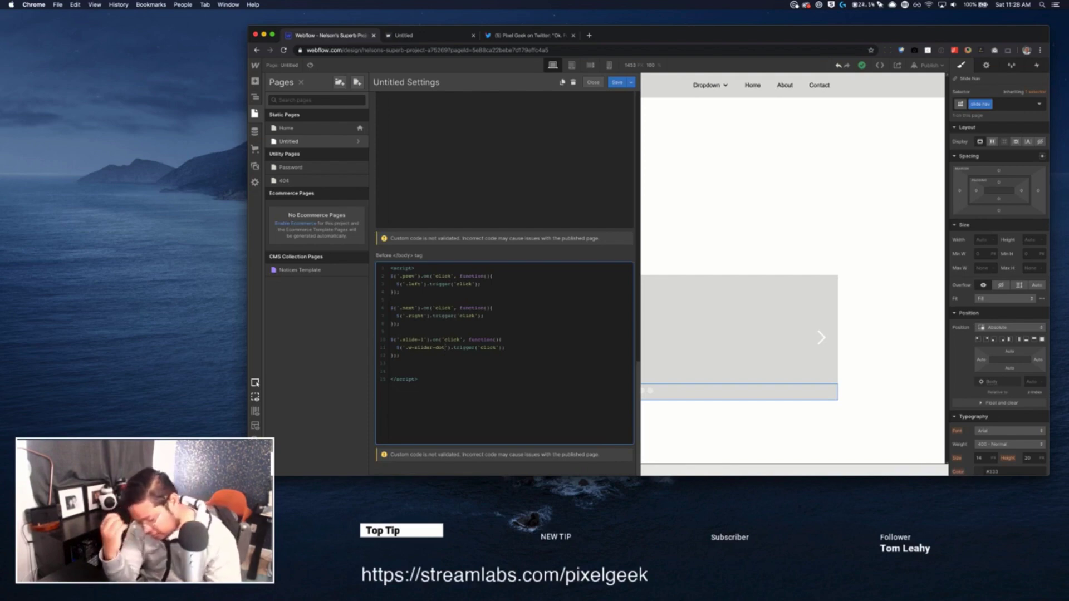
key(super+t)
Search Google for 'css index of element'
text(jquery)
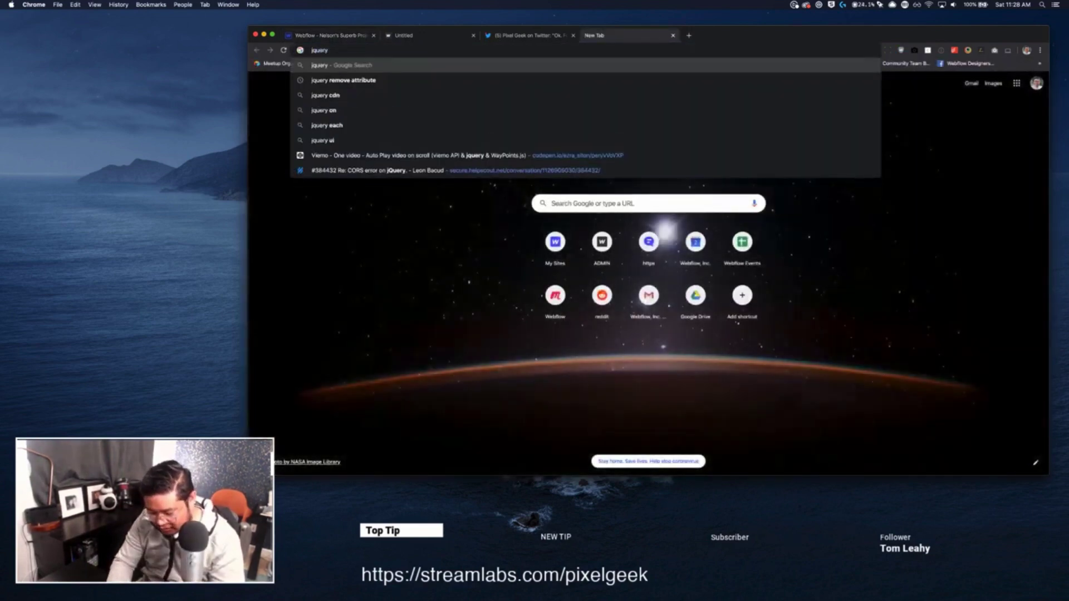
key(super+a)
text(css eg)
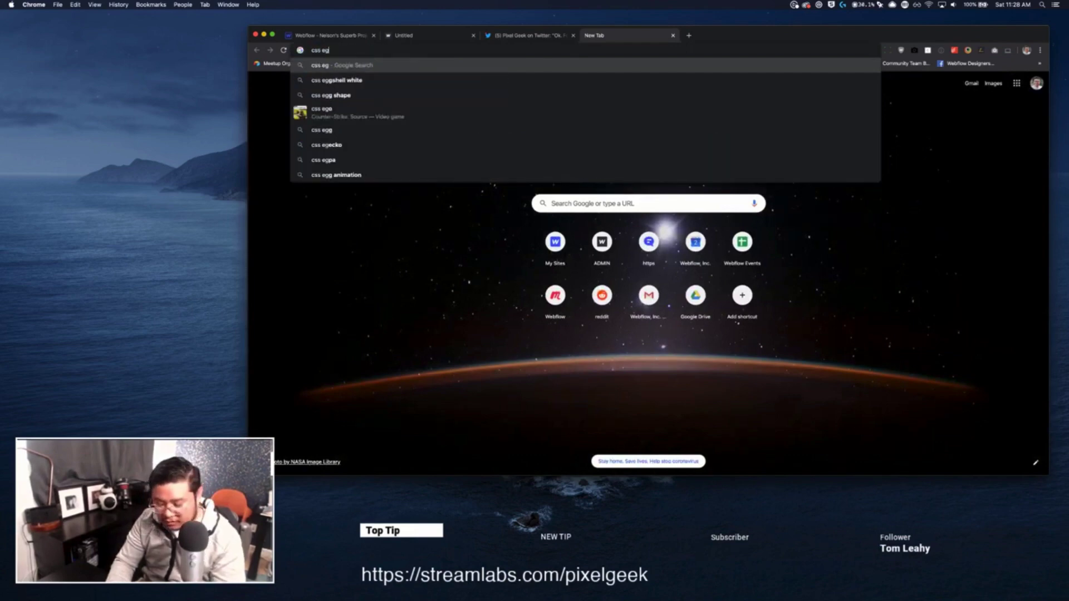
key(BackSpace)
key(BackSpace)
text(index)
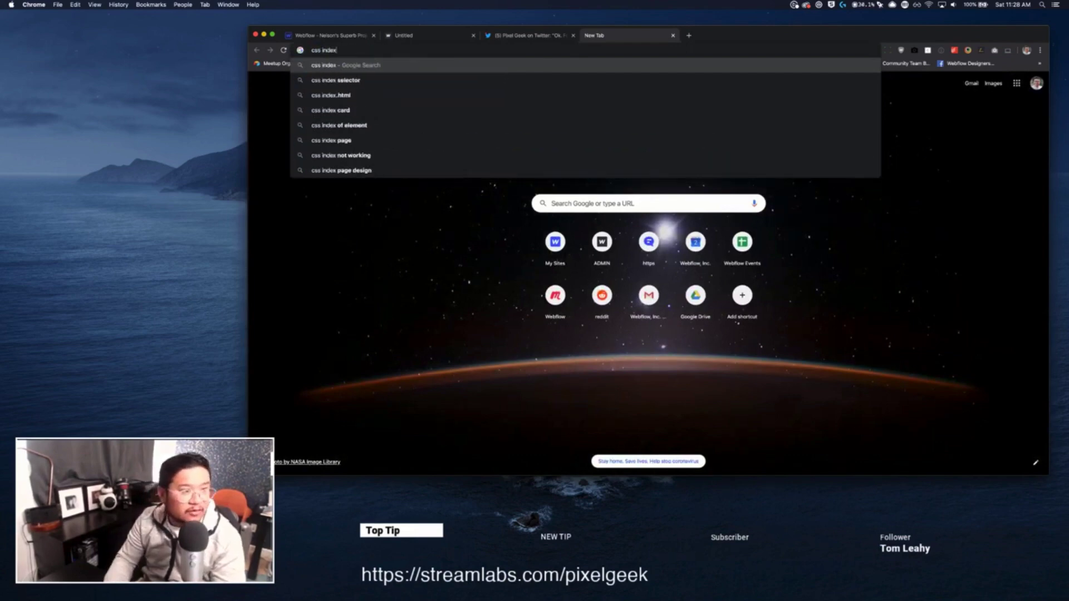
key(Down)
key(Down)
key(Down)
key(Down)
key(Return)
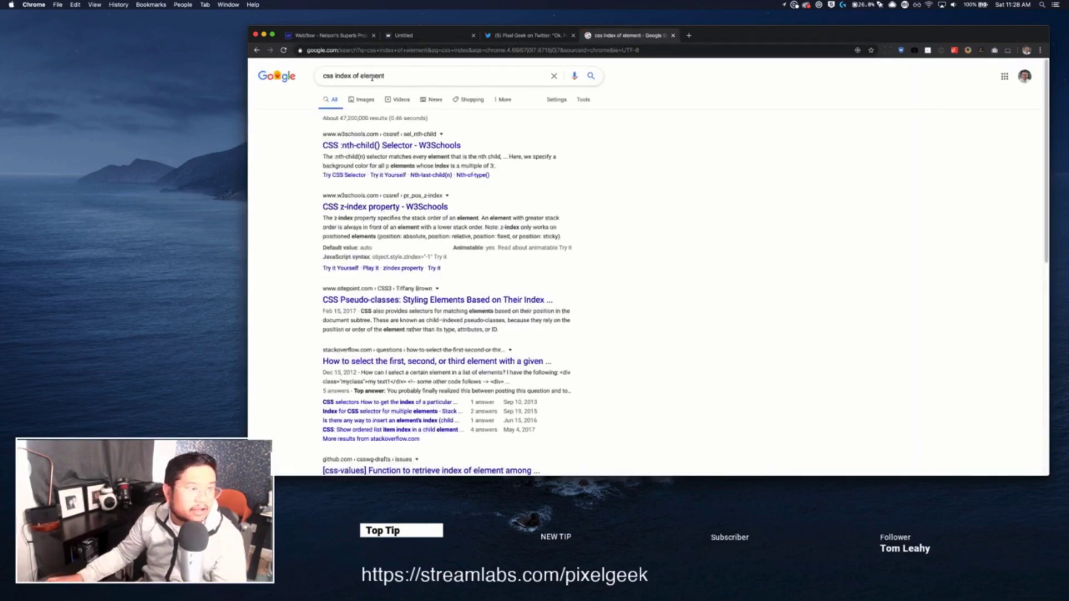
Refine the search to 'css index of class' and open the W3Schools CSS :nth-child() Selector page
click(372, 77)
key(BackSpace)
key(BackSpace)
key(BackSpace)
key(BackSpace)
key(BackSpace)
key(BackSpace)
key(BackSpace)
text(class)
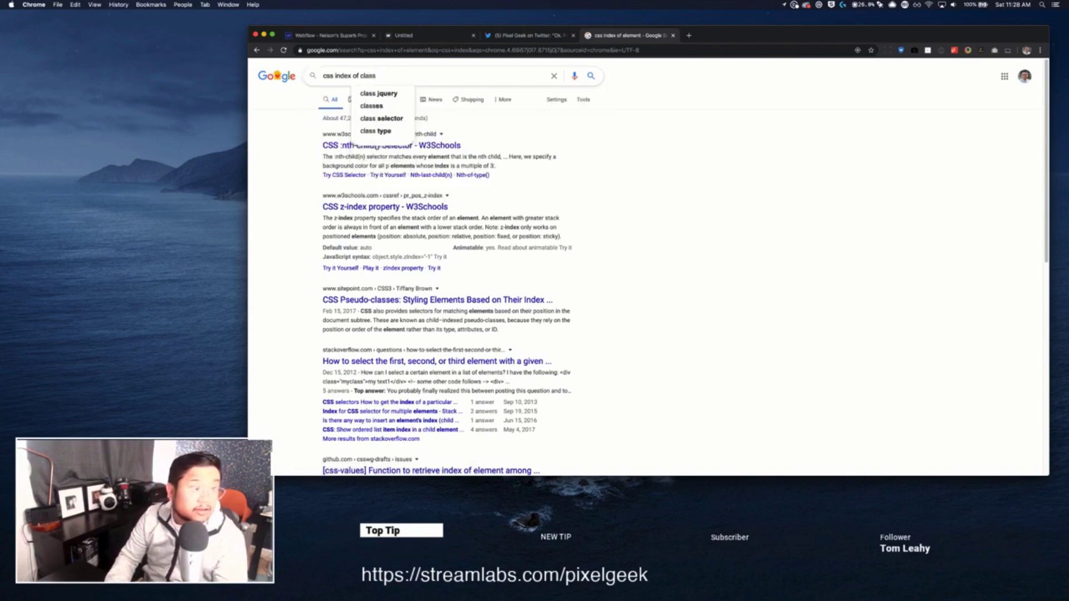
key(Return)
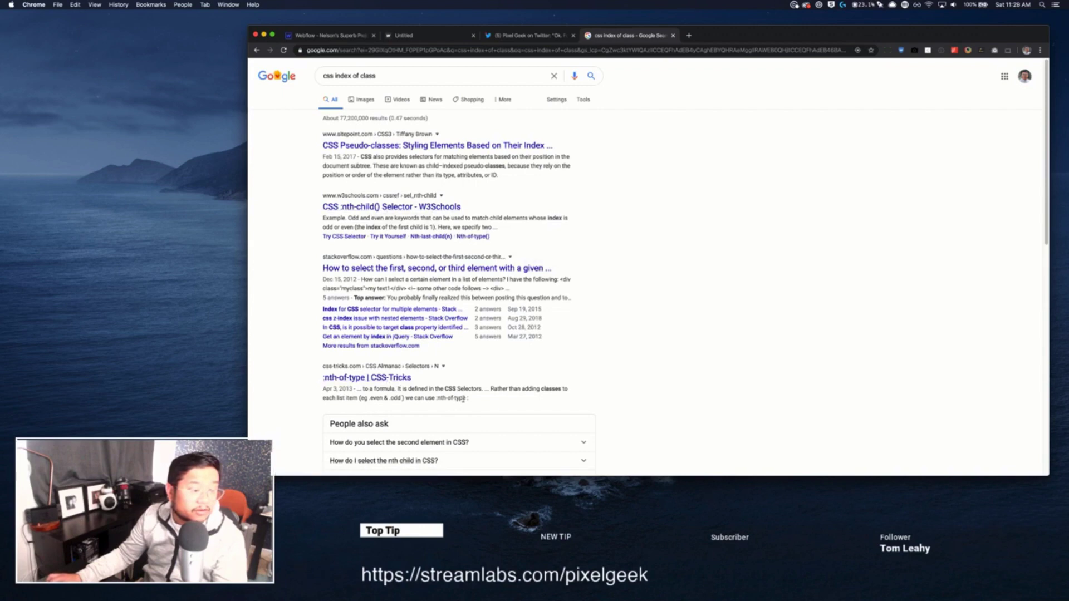
click(377, 208)
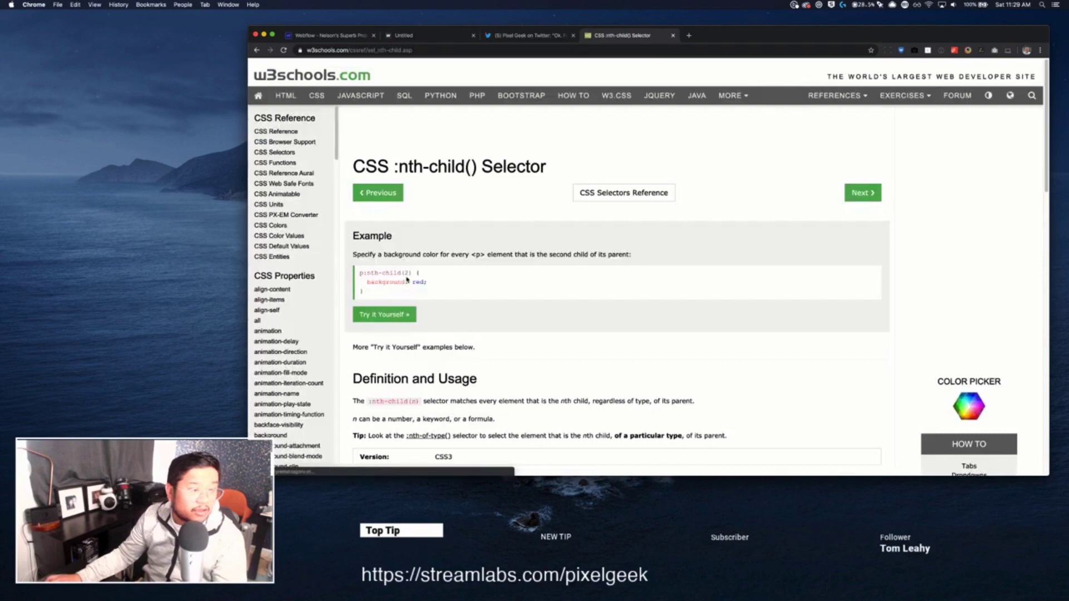
Open the nth-child example in the Tryit Editor and run it with nth-child(1)
double_click(406, 272)
scroll(408, 296, down, 4)
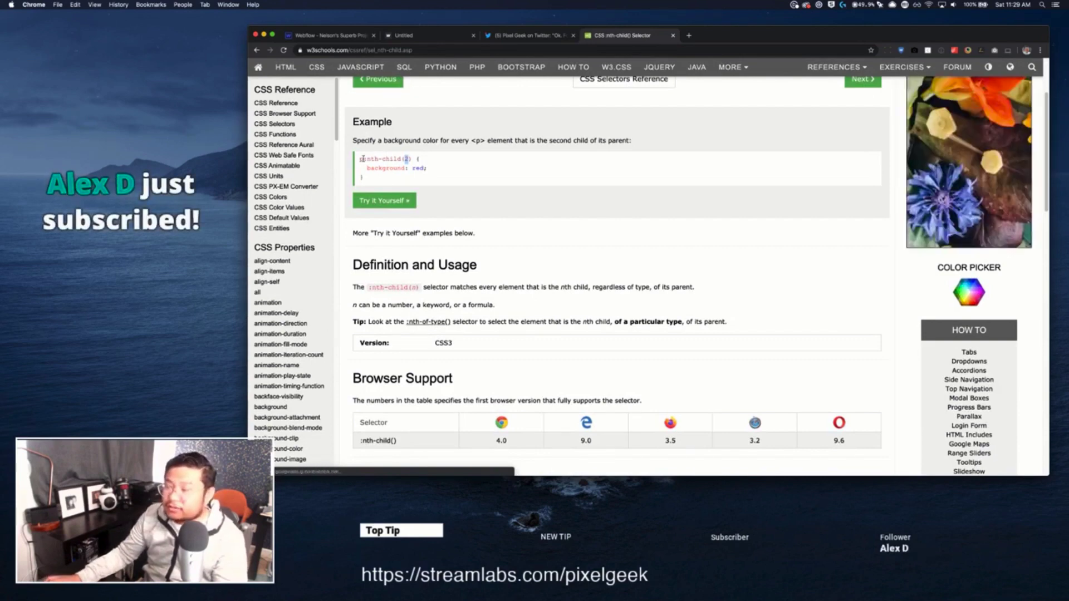
drag(362, 159, 412, 160)
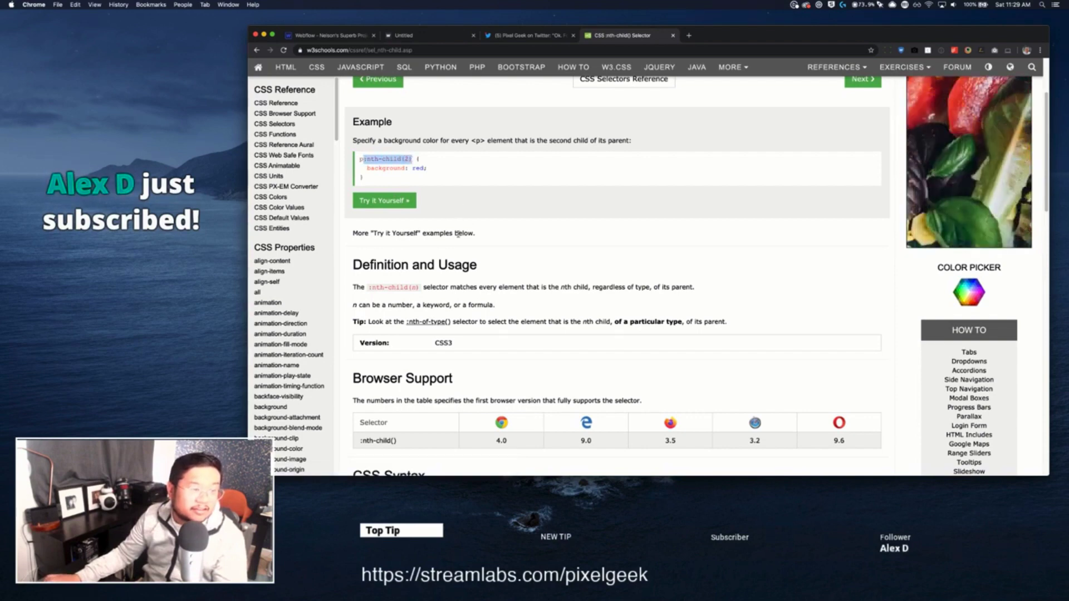
click(384, 200)
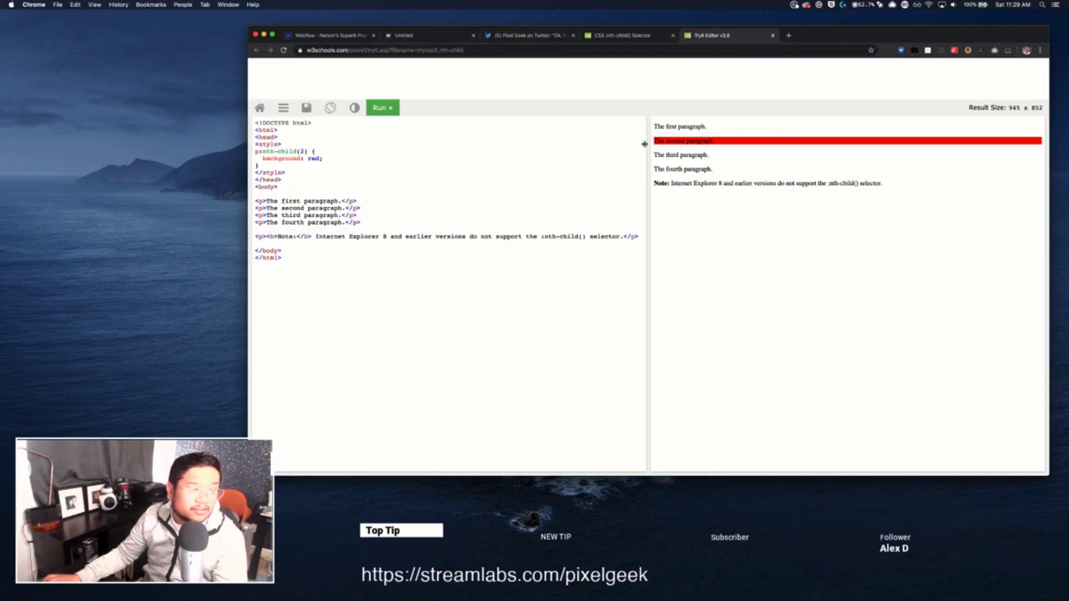
click(305, 151)
key(BackSpace)
text(1)
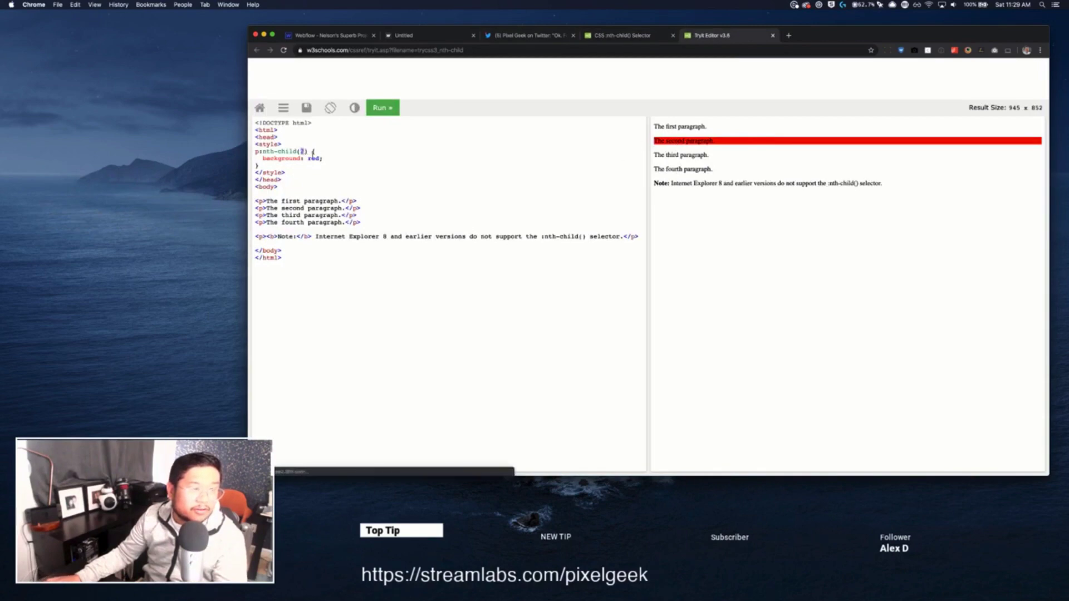
click(381, 108)
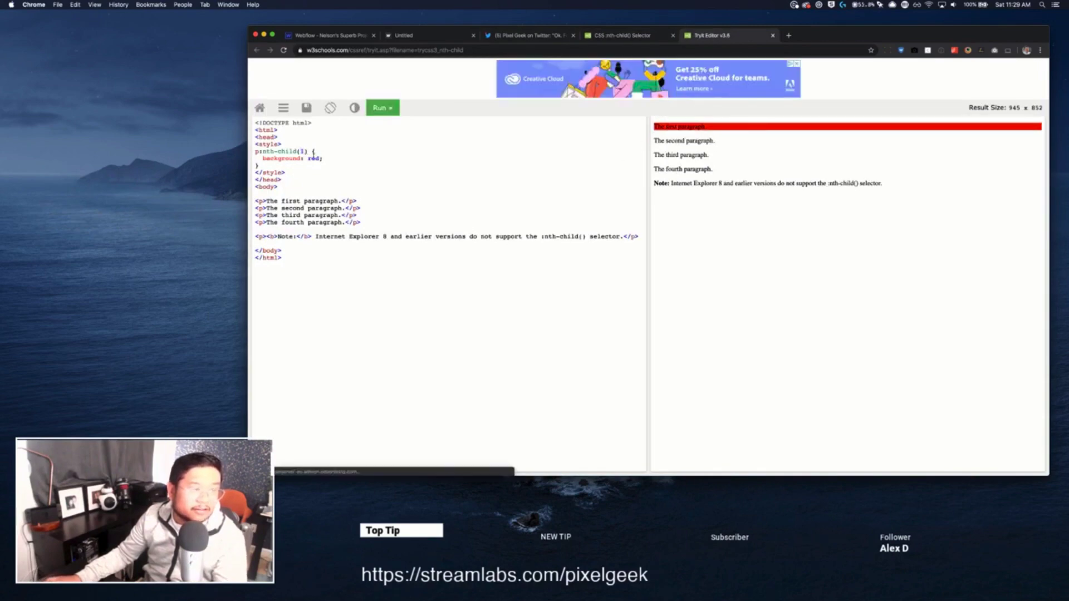
Rerun the example targeting the second paragraph with nth-child(2), then return to Webflow
click(381, 109)
drag(307, 152, 259, 151)
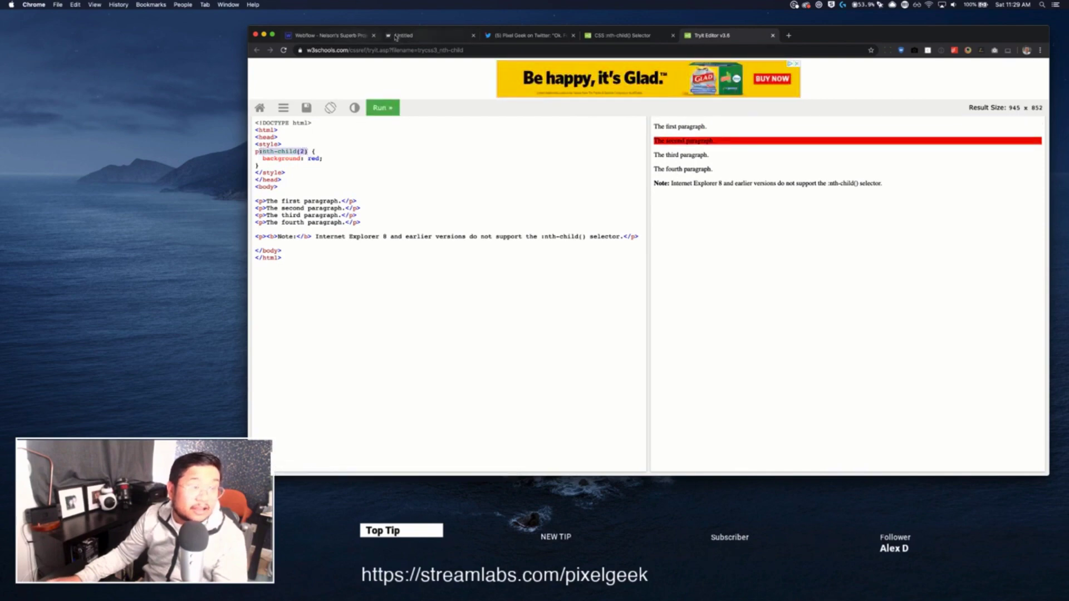
click(334, 35)
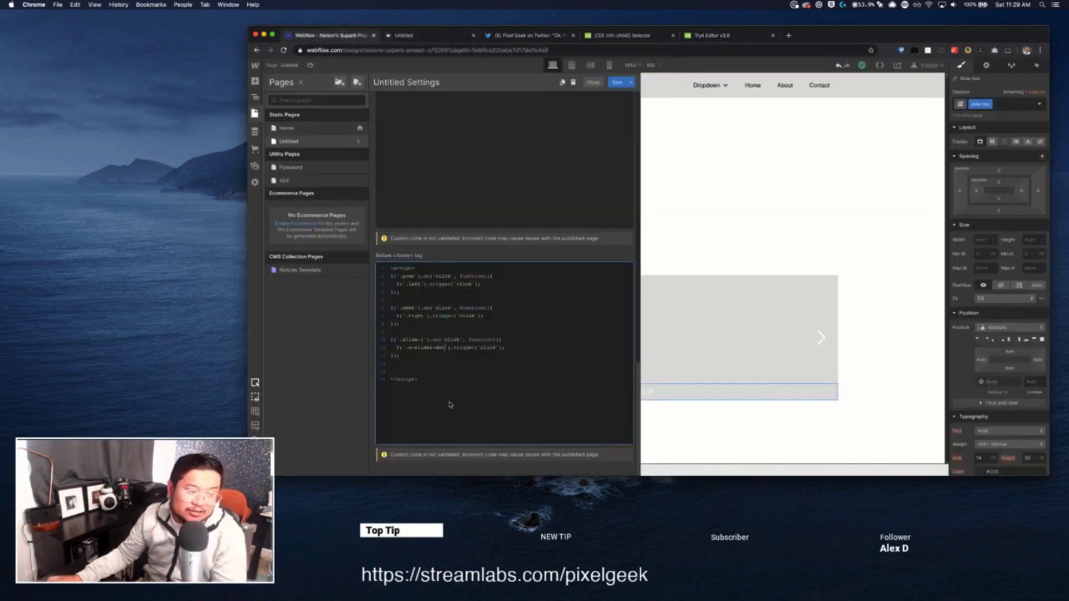
Append :nth-child(1) to the .w-slider-dot selector on line 11, save, and republish to webflow.io
key(cmd+v)
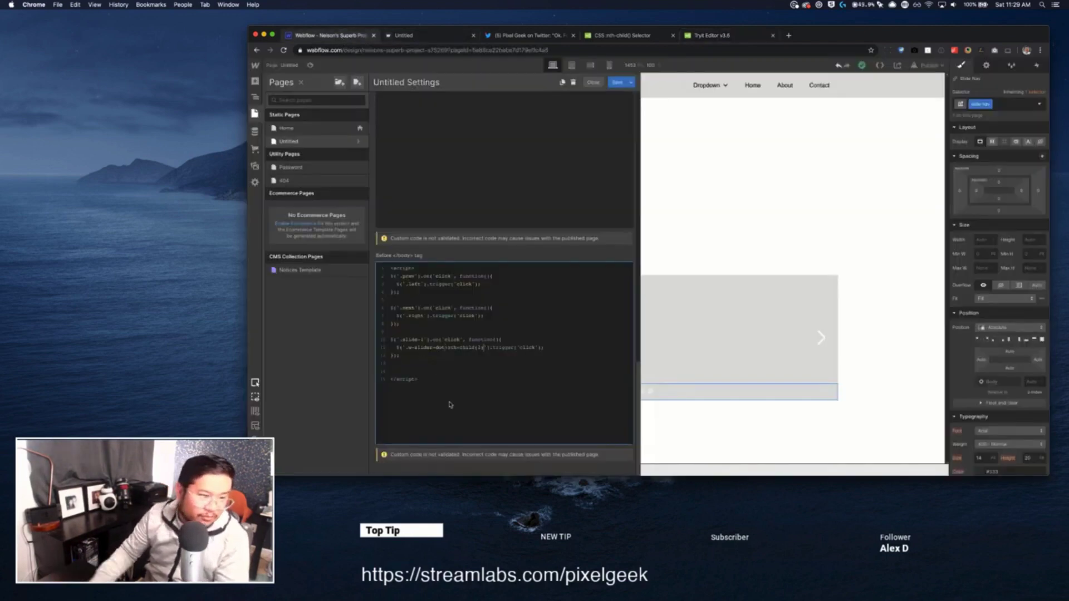
double_click(480, 347)
text(2)
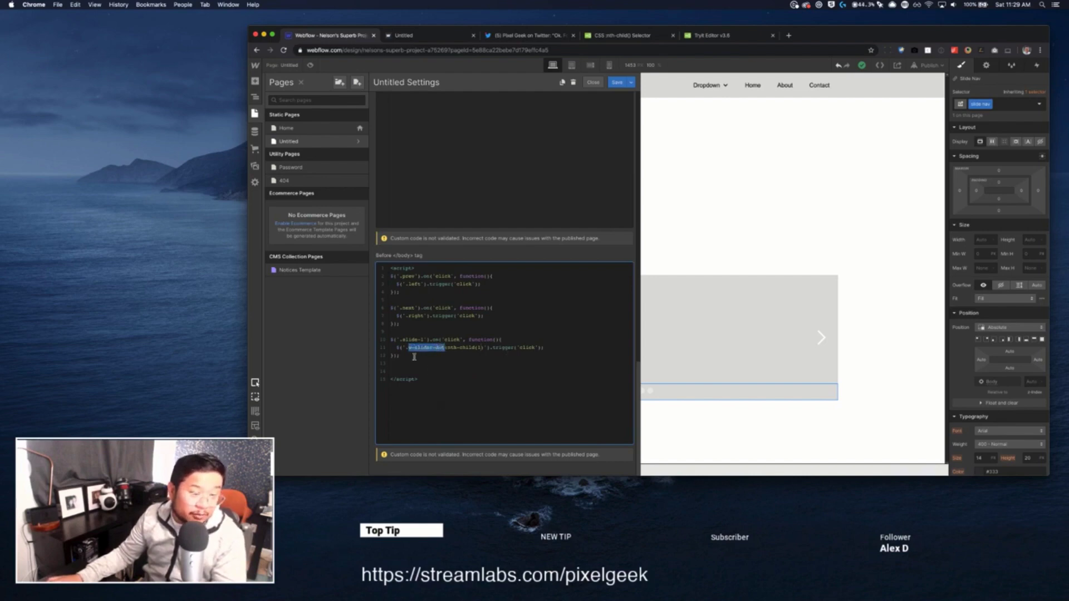
click(449, 347)
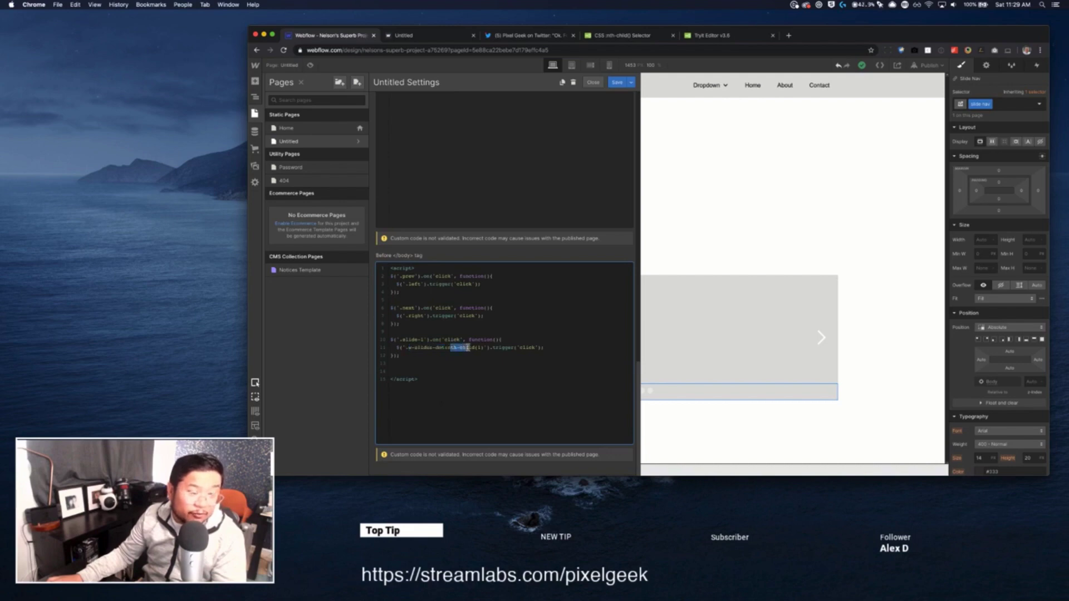
click(477, 347)
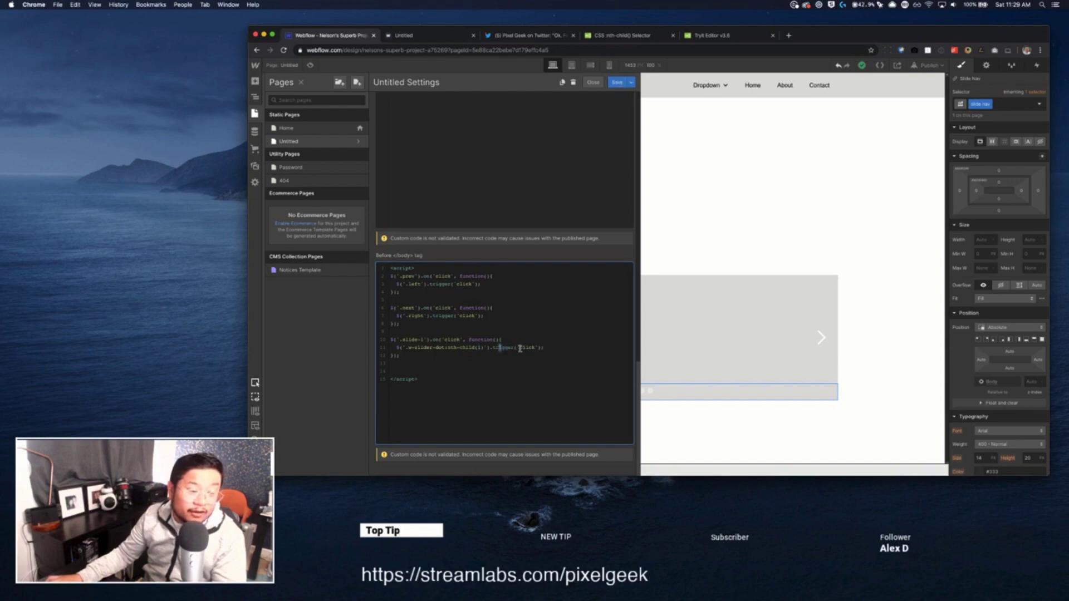
click(617, 82)
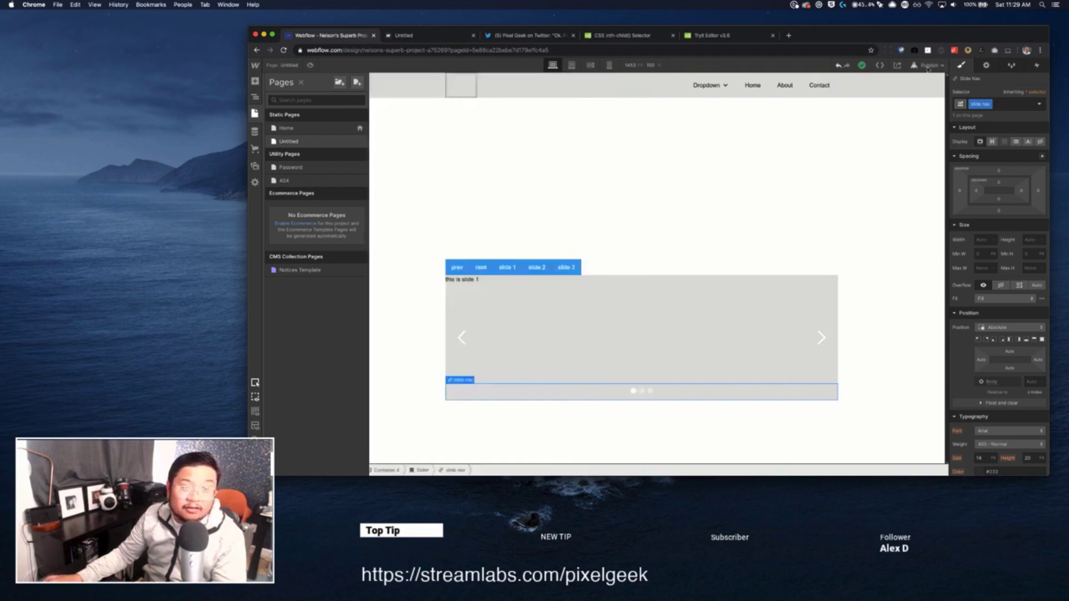
click(929, 65)
click(885, 170)
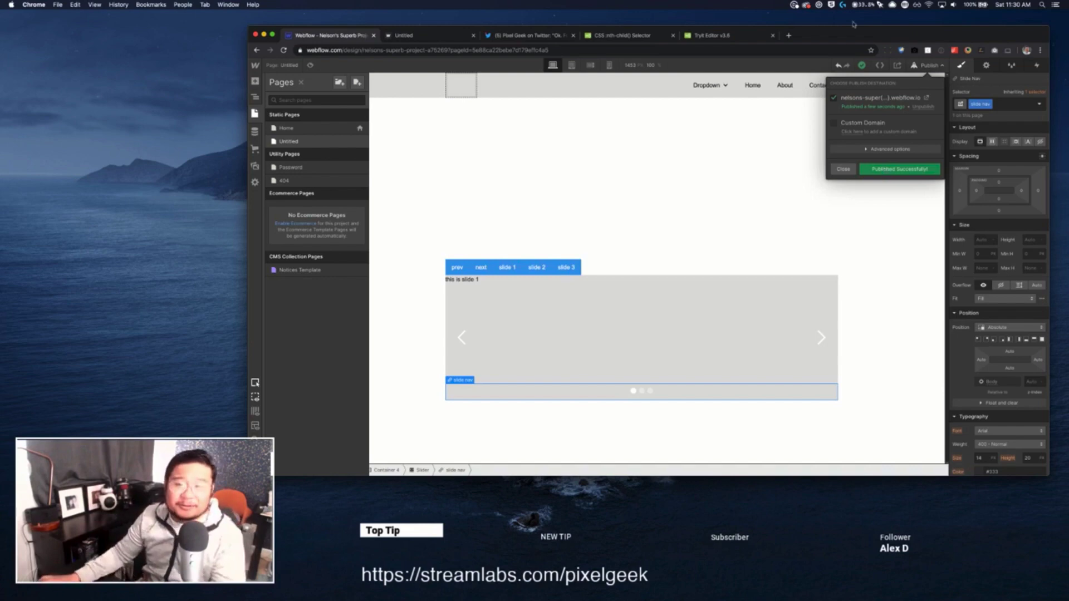
Reload the published site, step right twice and left once, then jump back with 'slide 1'
click(439, 37)
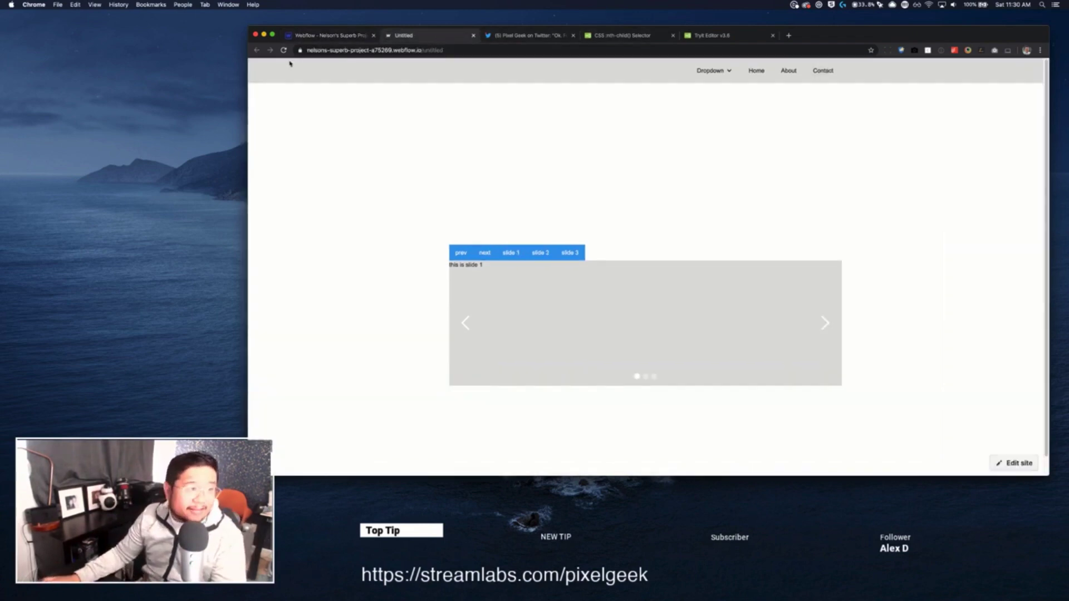
key(super+r)
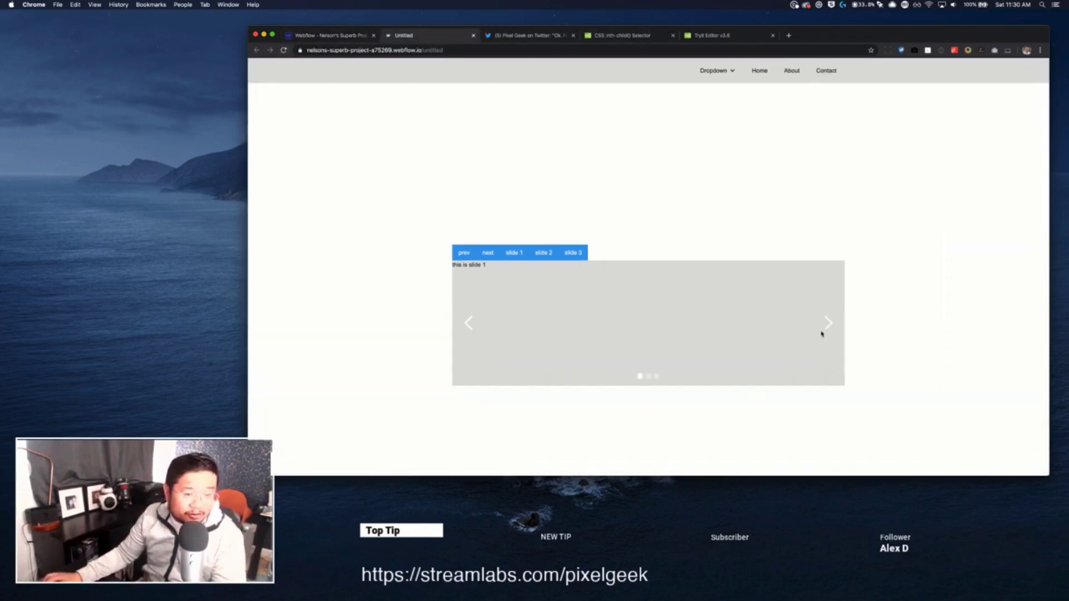
click(825, 328)
click(822, 324)
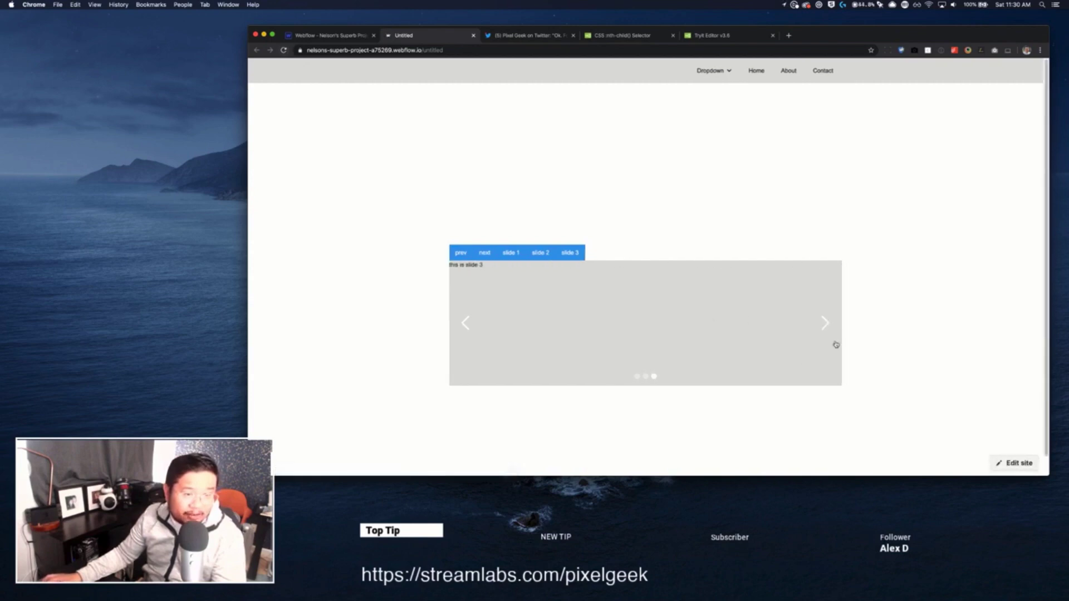
click(472, 328)
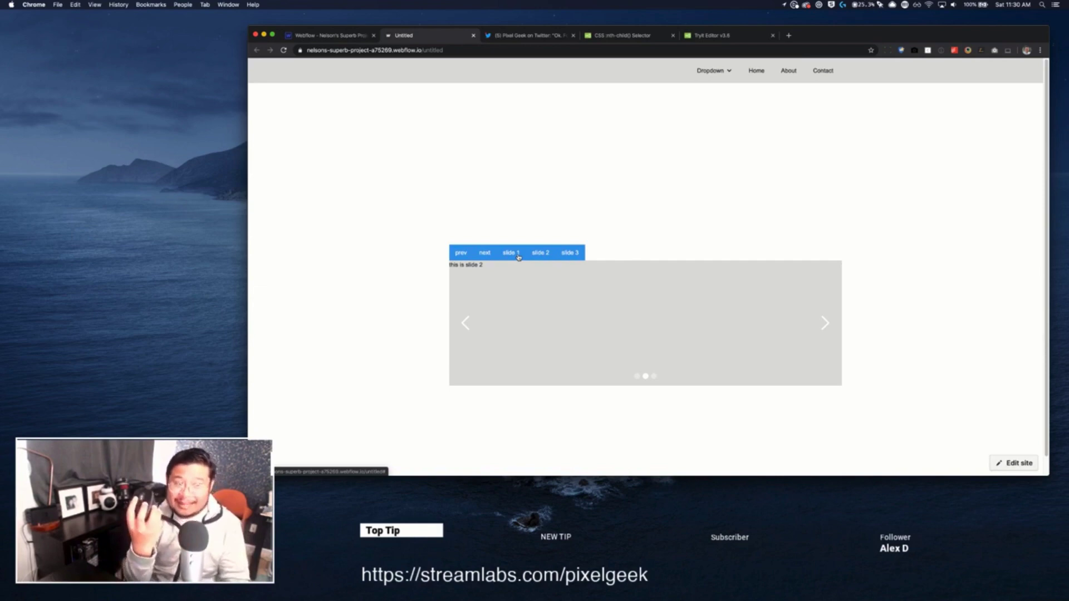
click(518, 258)
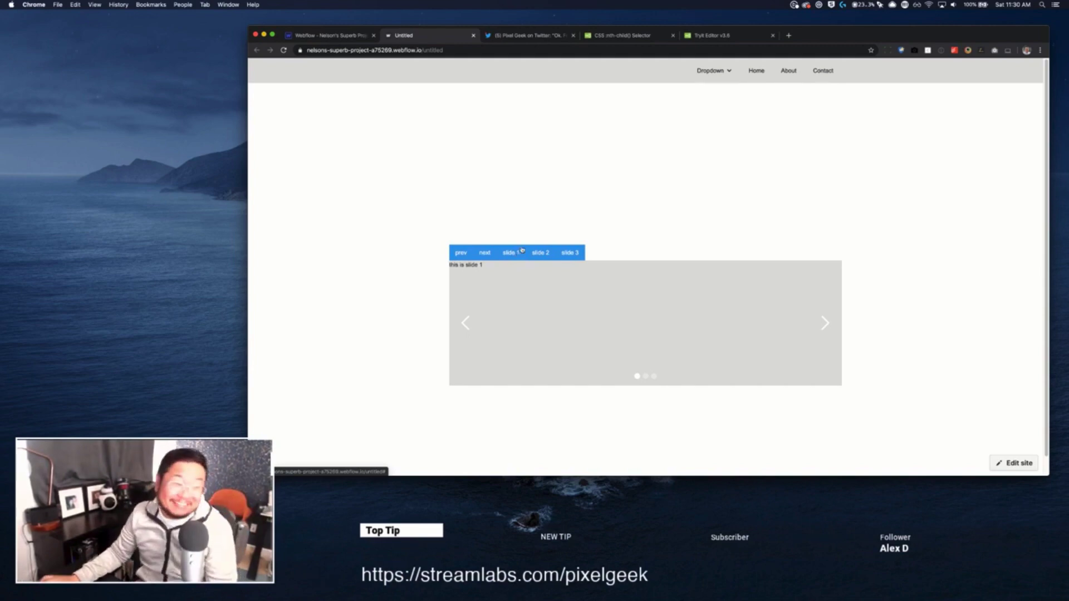
Reopen the page's custom code and paste two copies of the .slide-1 handler below it
click(354, 36)
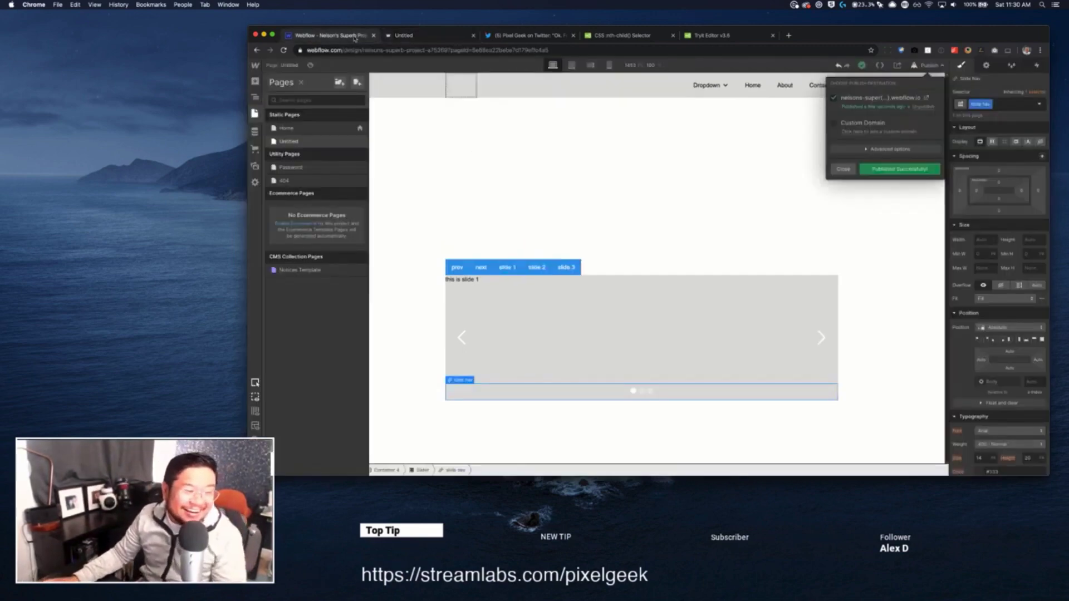
click(360, 141)
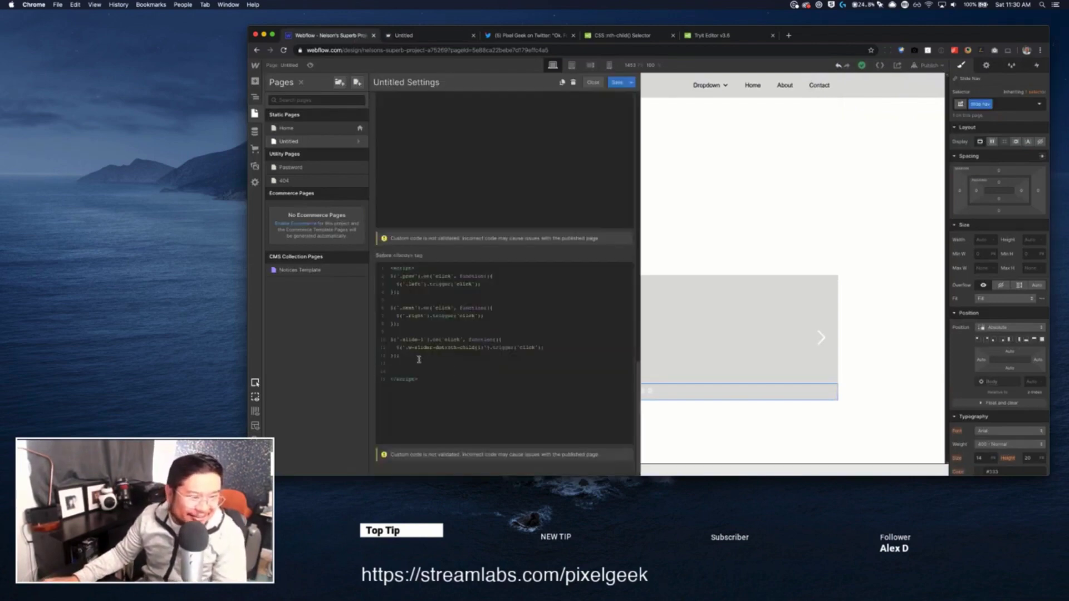
drag(418, 362, 390, 339)
key(ctrl+c)
click(398, 365)
key(ctrl+v)
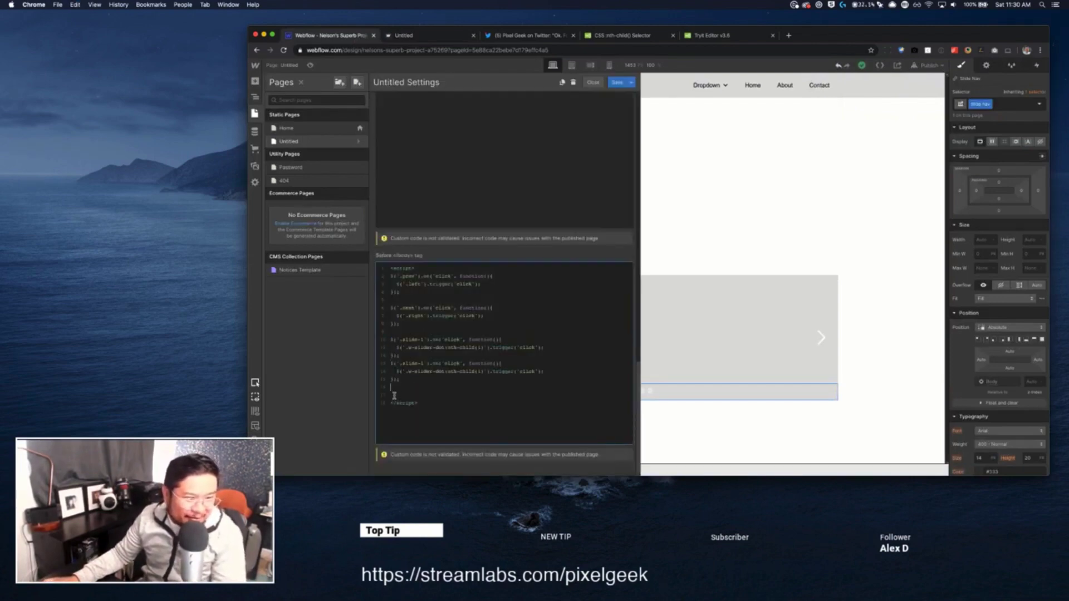
key(ctrl+v)
Change a copy to .slide-3 with nth-child(3), then save and publish the site
click(420, 363)
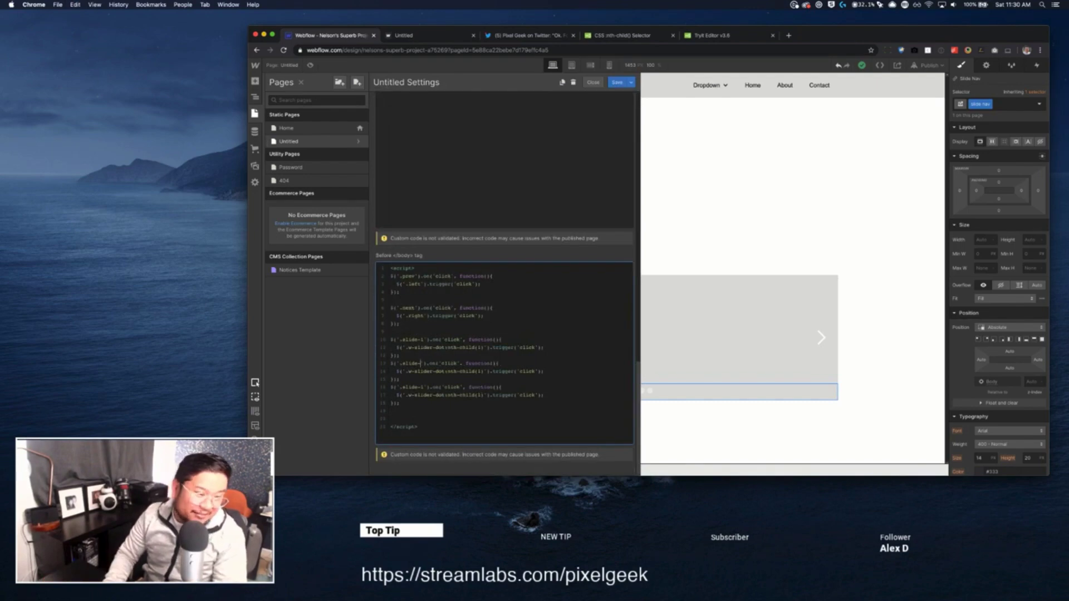
text(3)
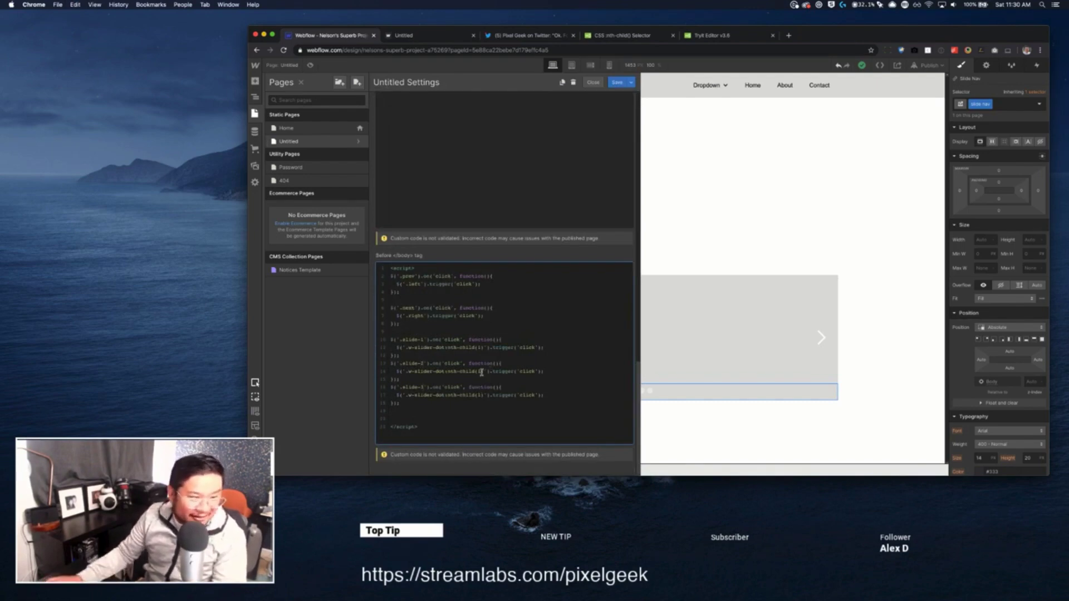
click(481, 371)
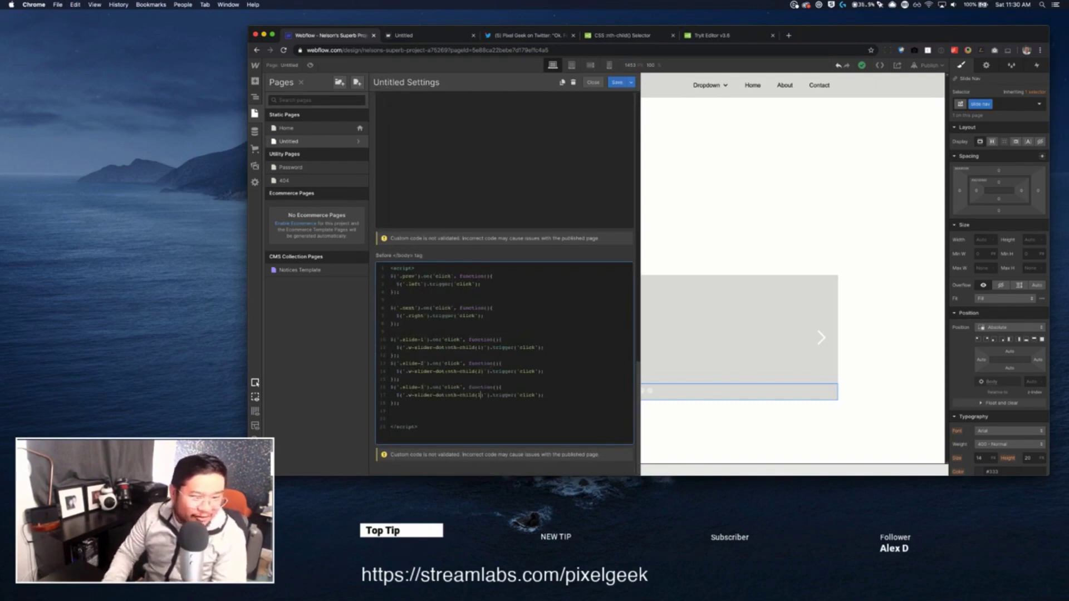
text(3)
click(617, 82)
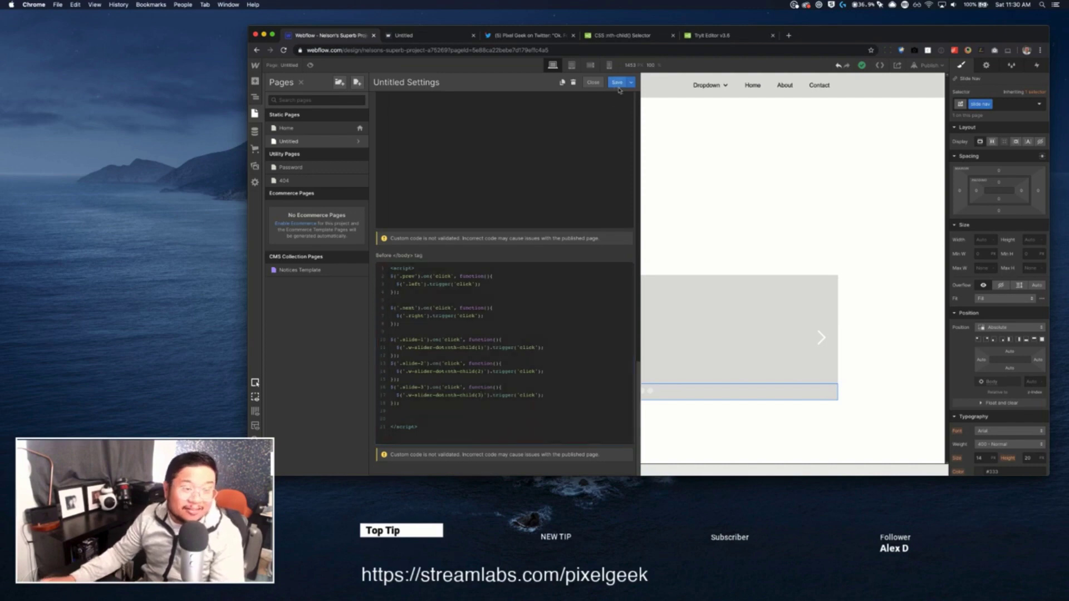
click(929, 66)
click(885, 170)
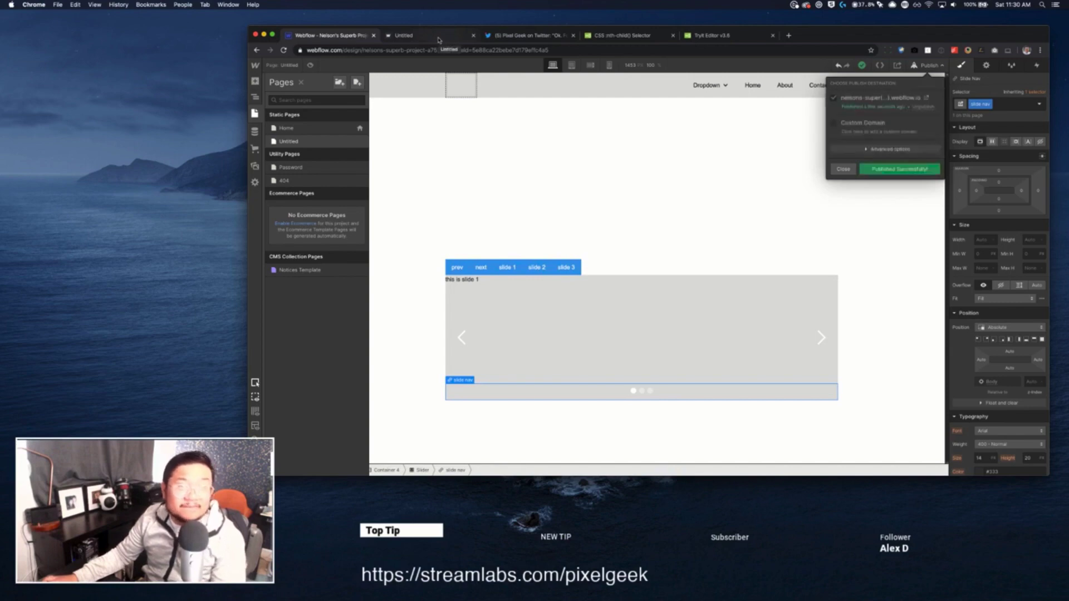
On the live site, cycle the slider through slides 2, 1, 3, 2, 1 and 3 with the slide buttons
click(440, 36)
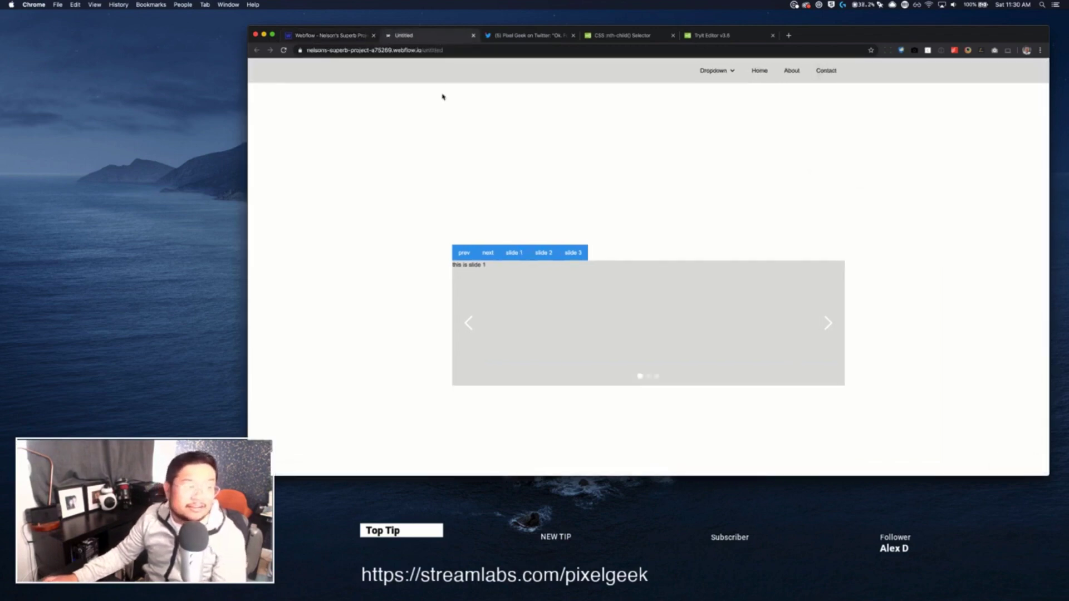
click(540, 254)
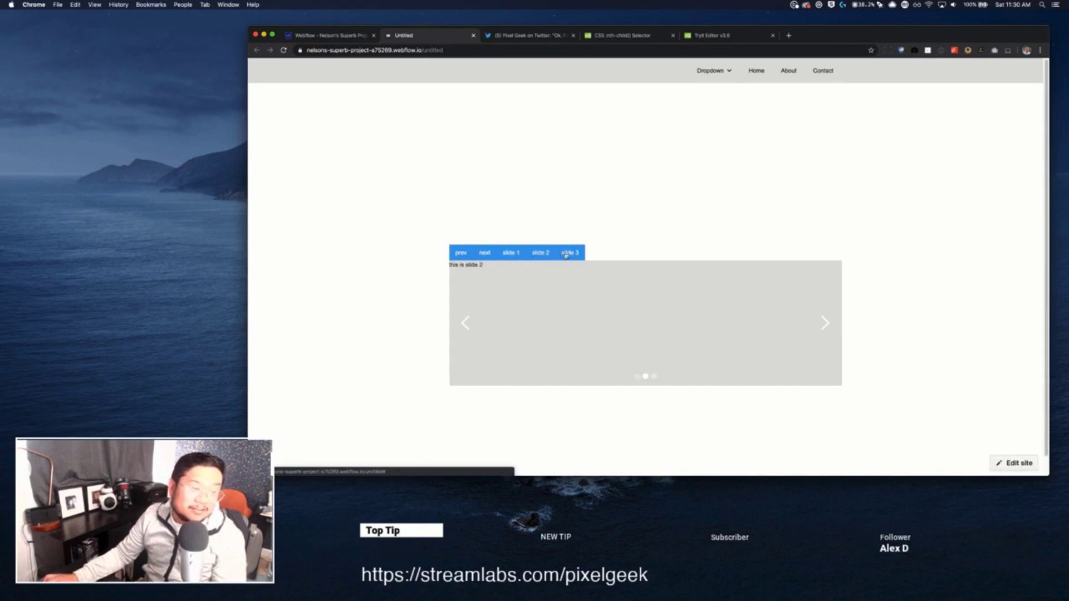
click(513, 253)
click(462, 253)
click(462, 253)
click(464, 253)
click(465, 254)
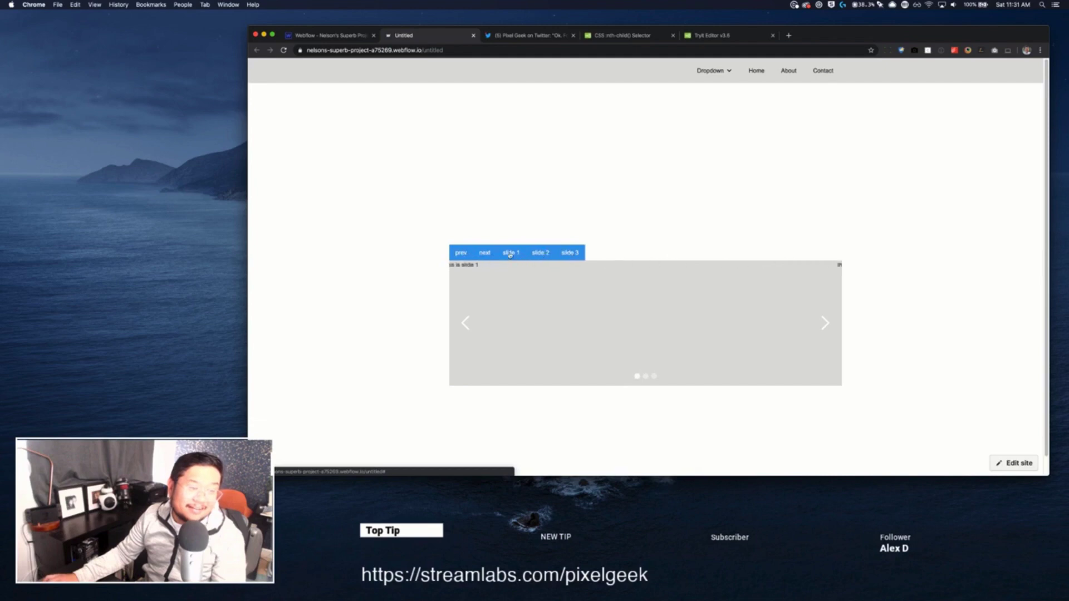